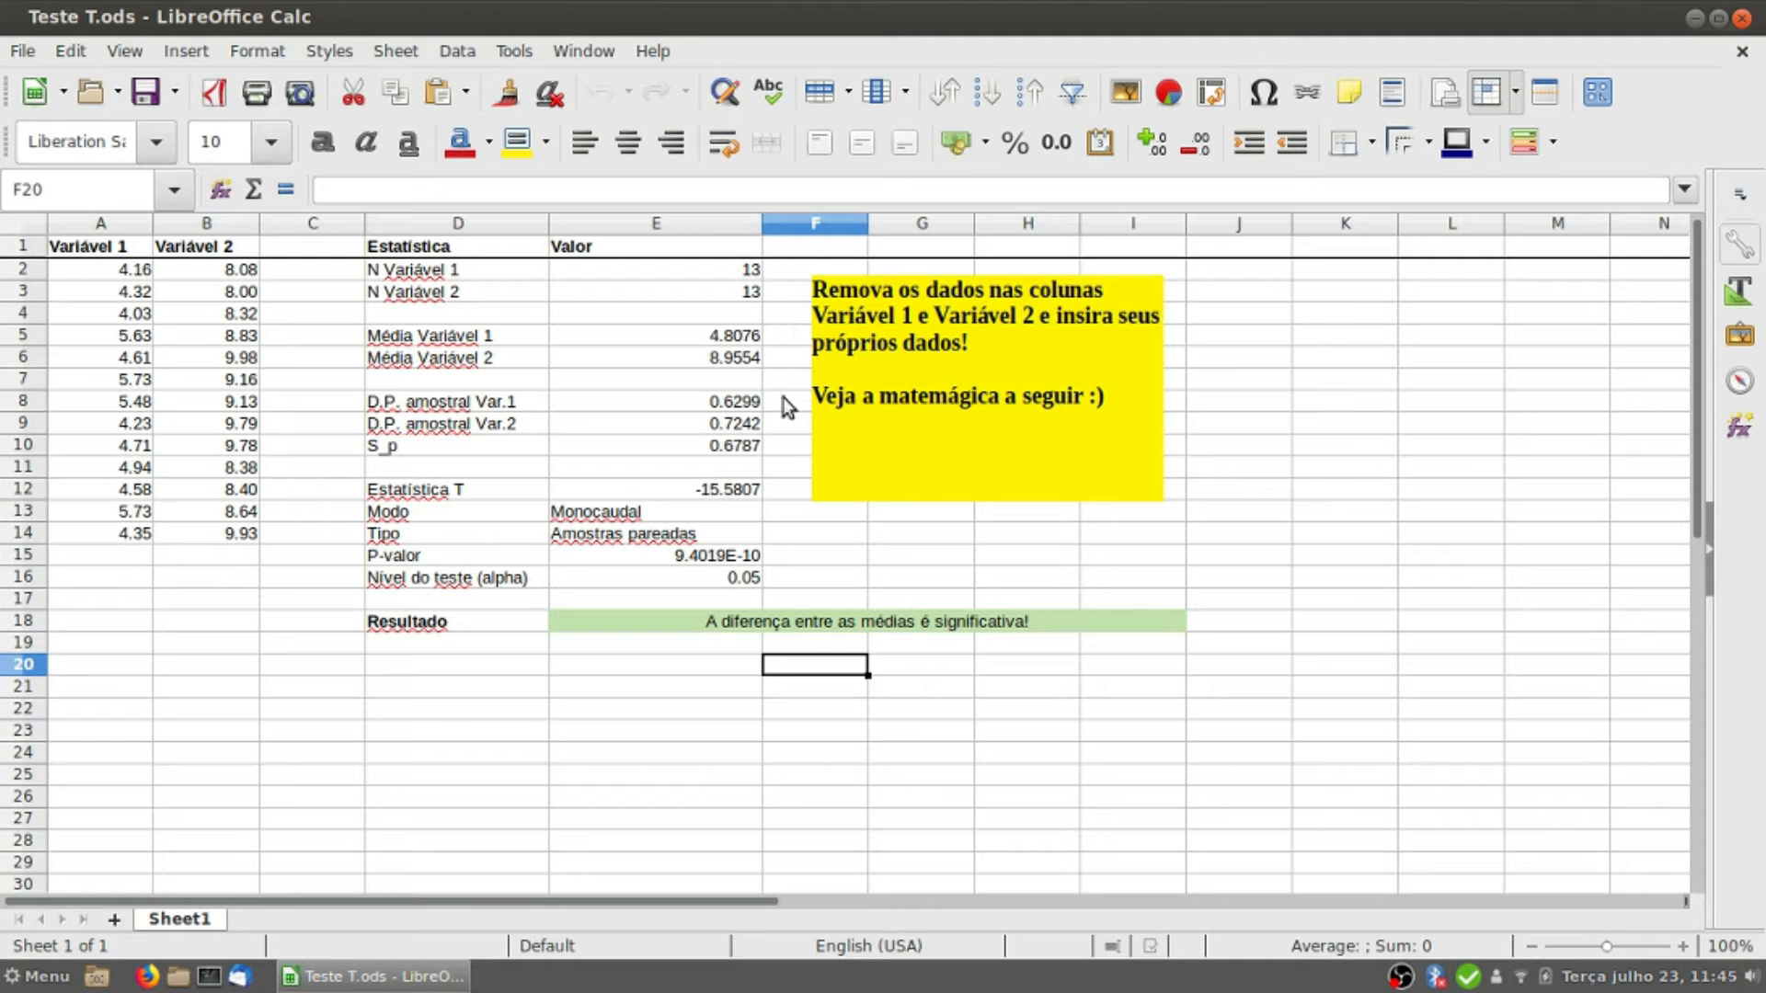
Step: Delete the yellow instruction text box beside the statistics table
left_click(1057, 357)
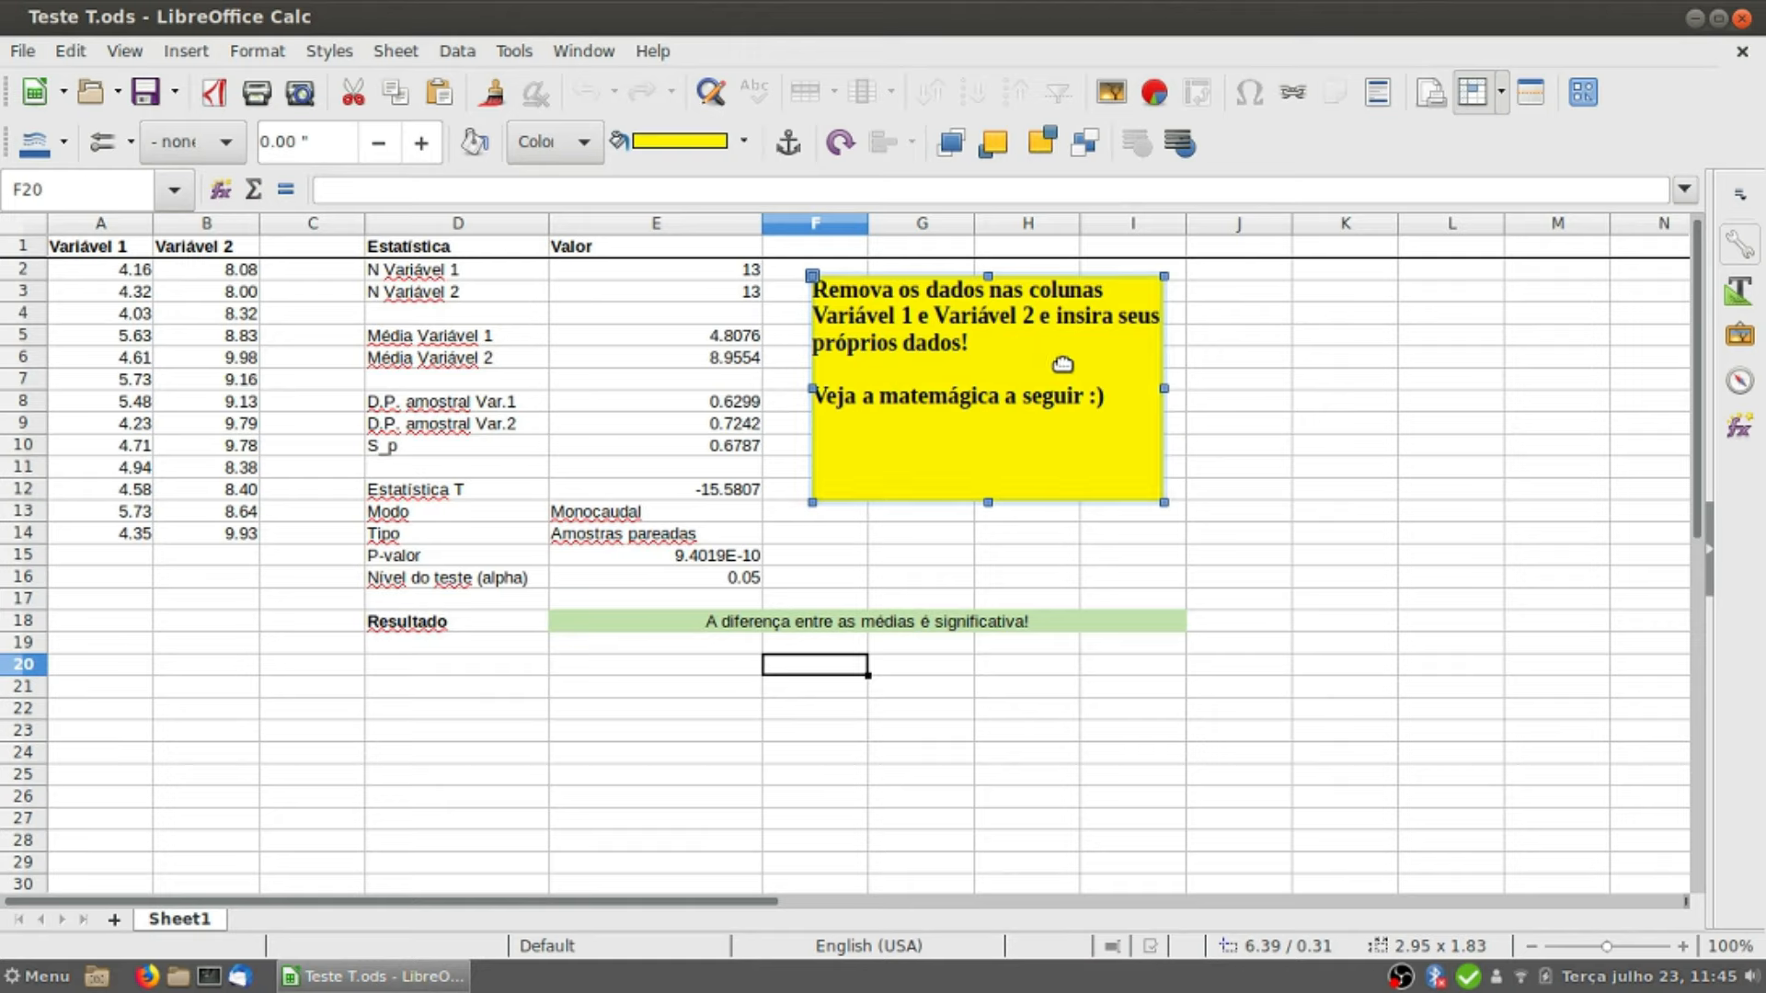
key("Delete")
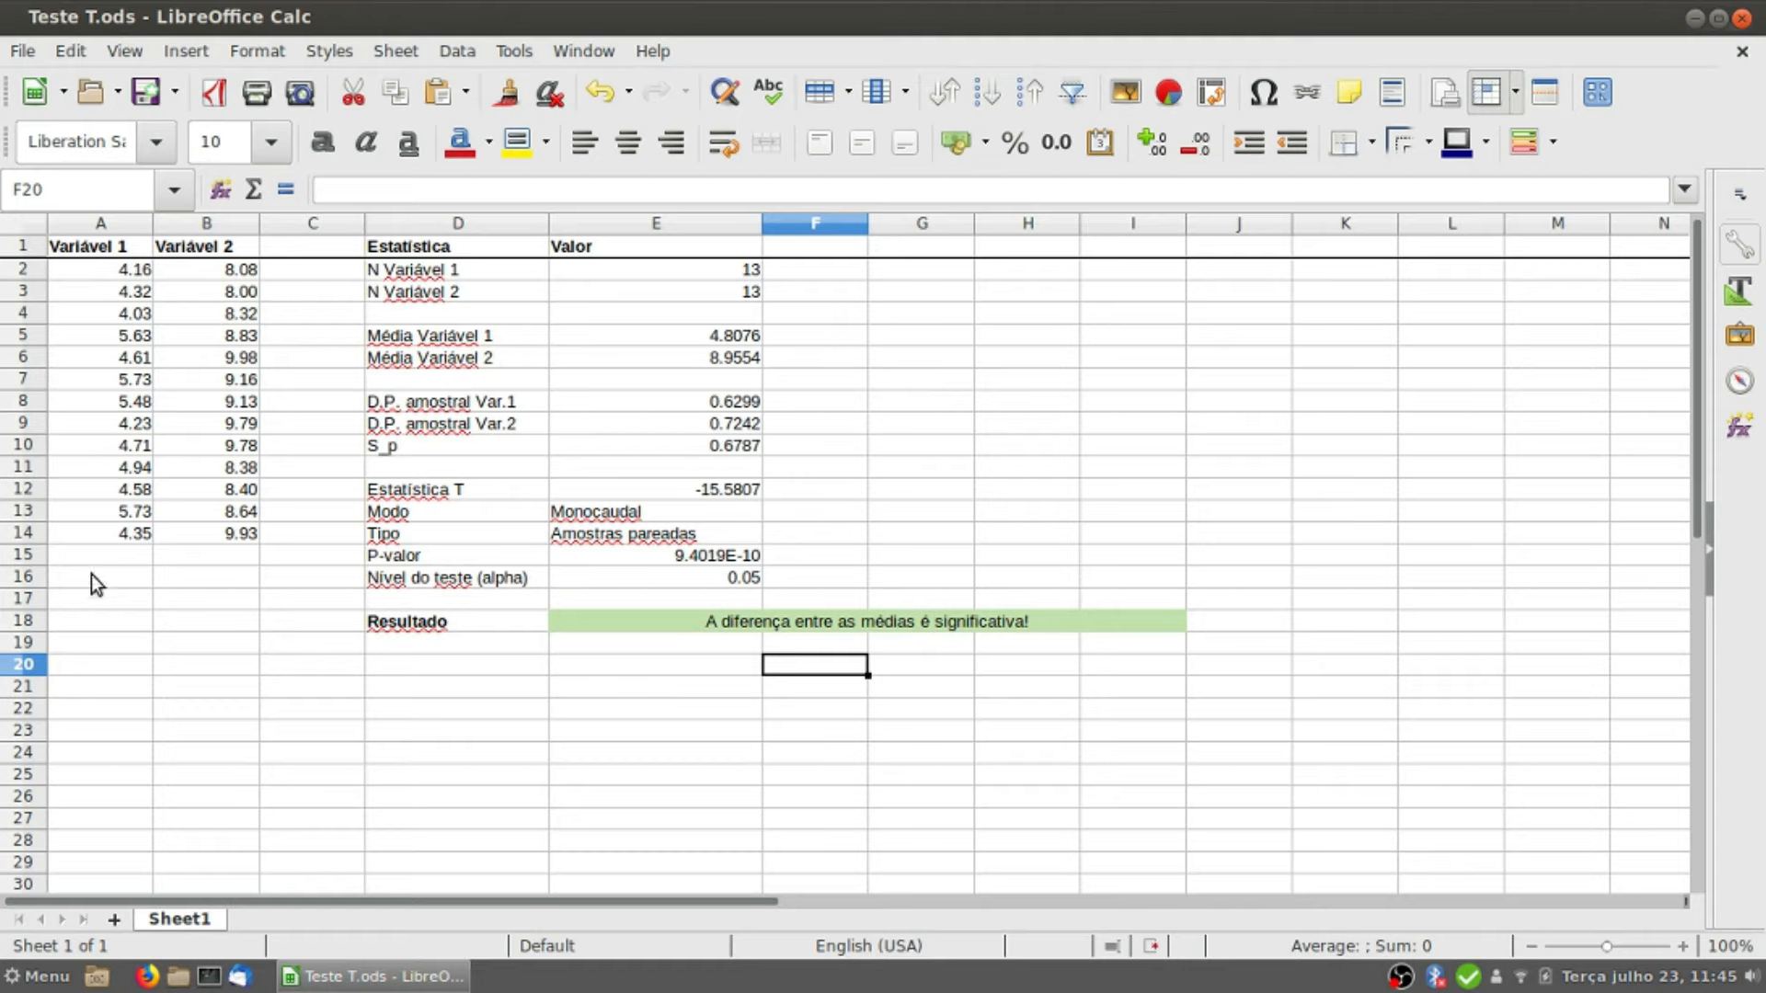
Step: Clear the sample data in A3:B14, keeping only the first data row of both variables
left_click(123, 219)
left_click(201, 222)
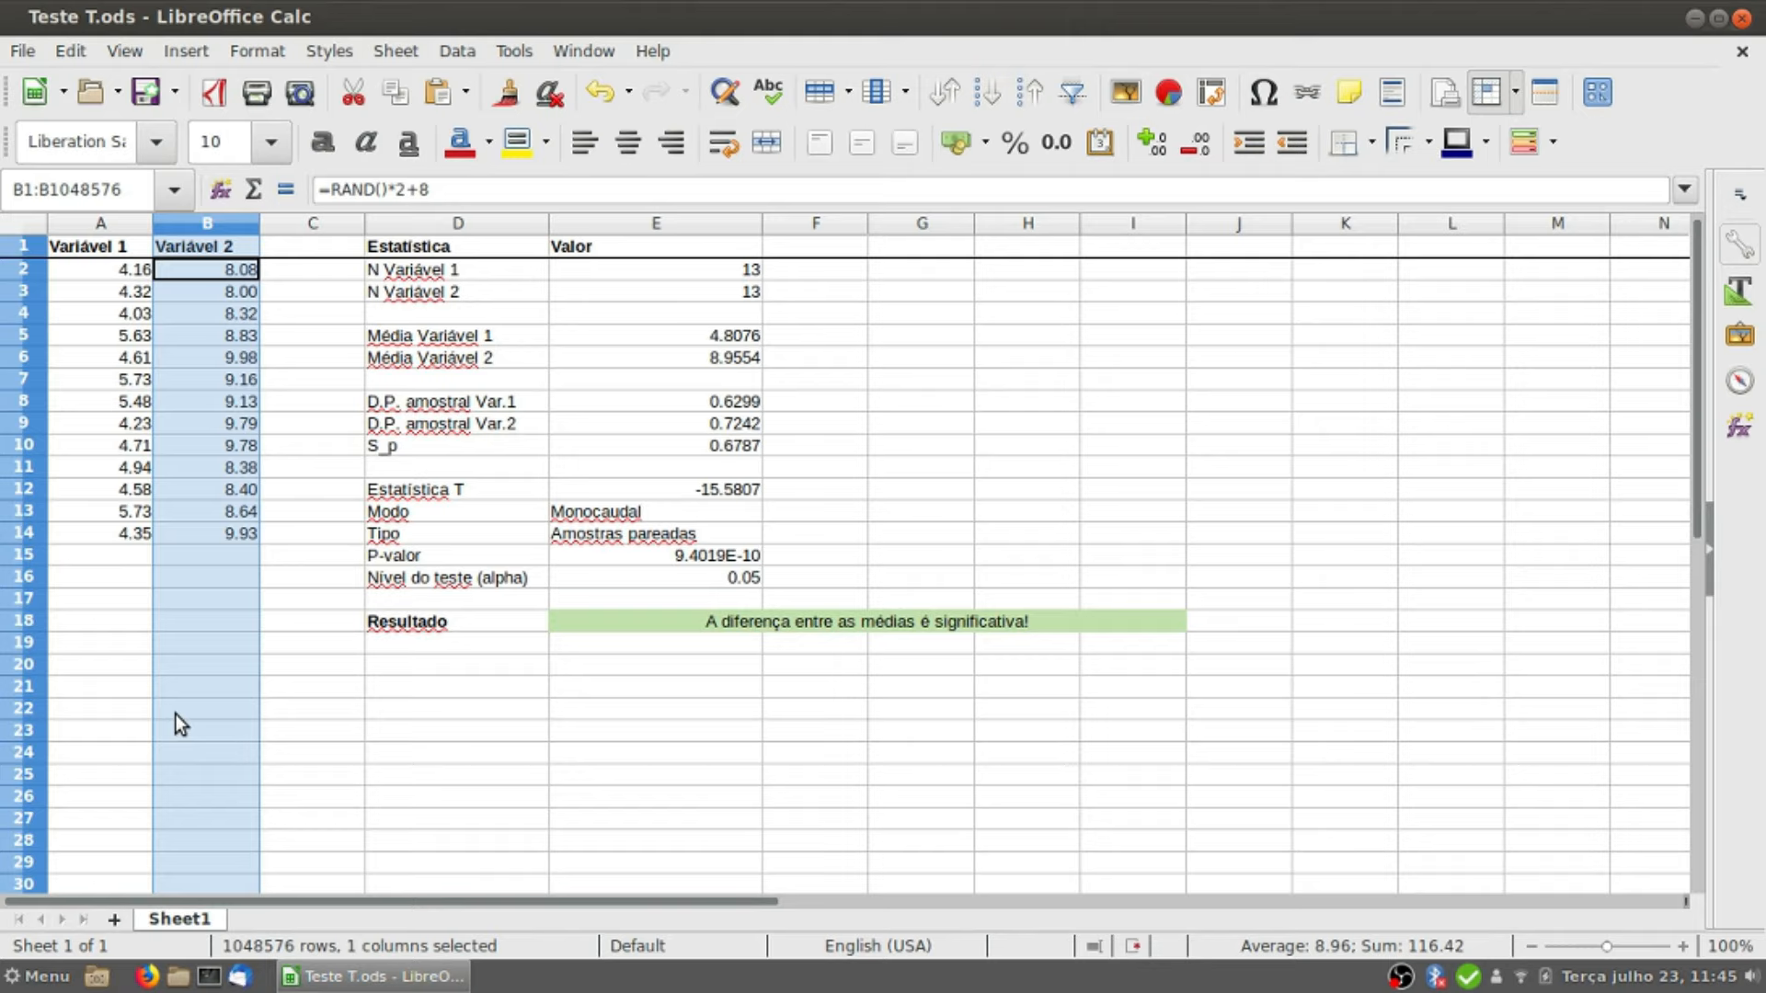
left_click(132, 272)
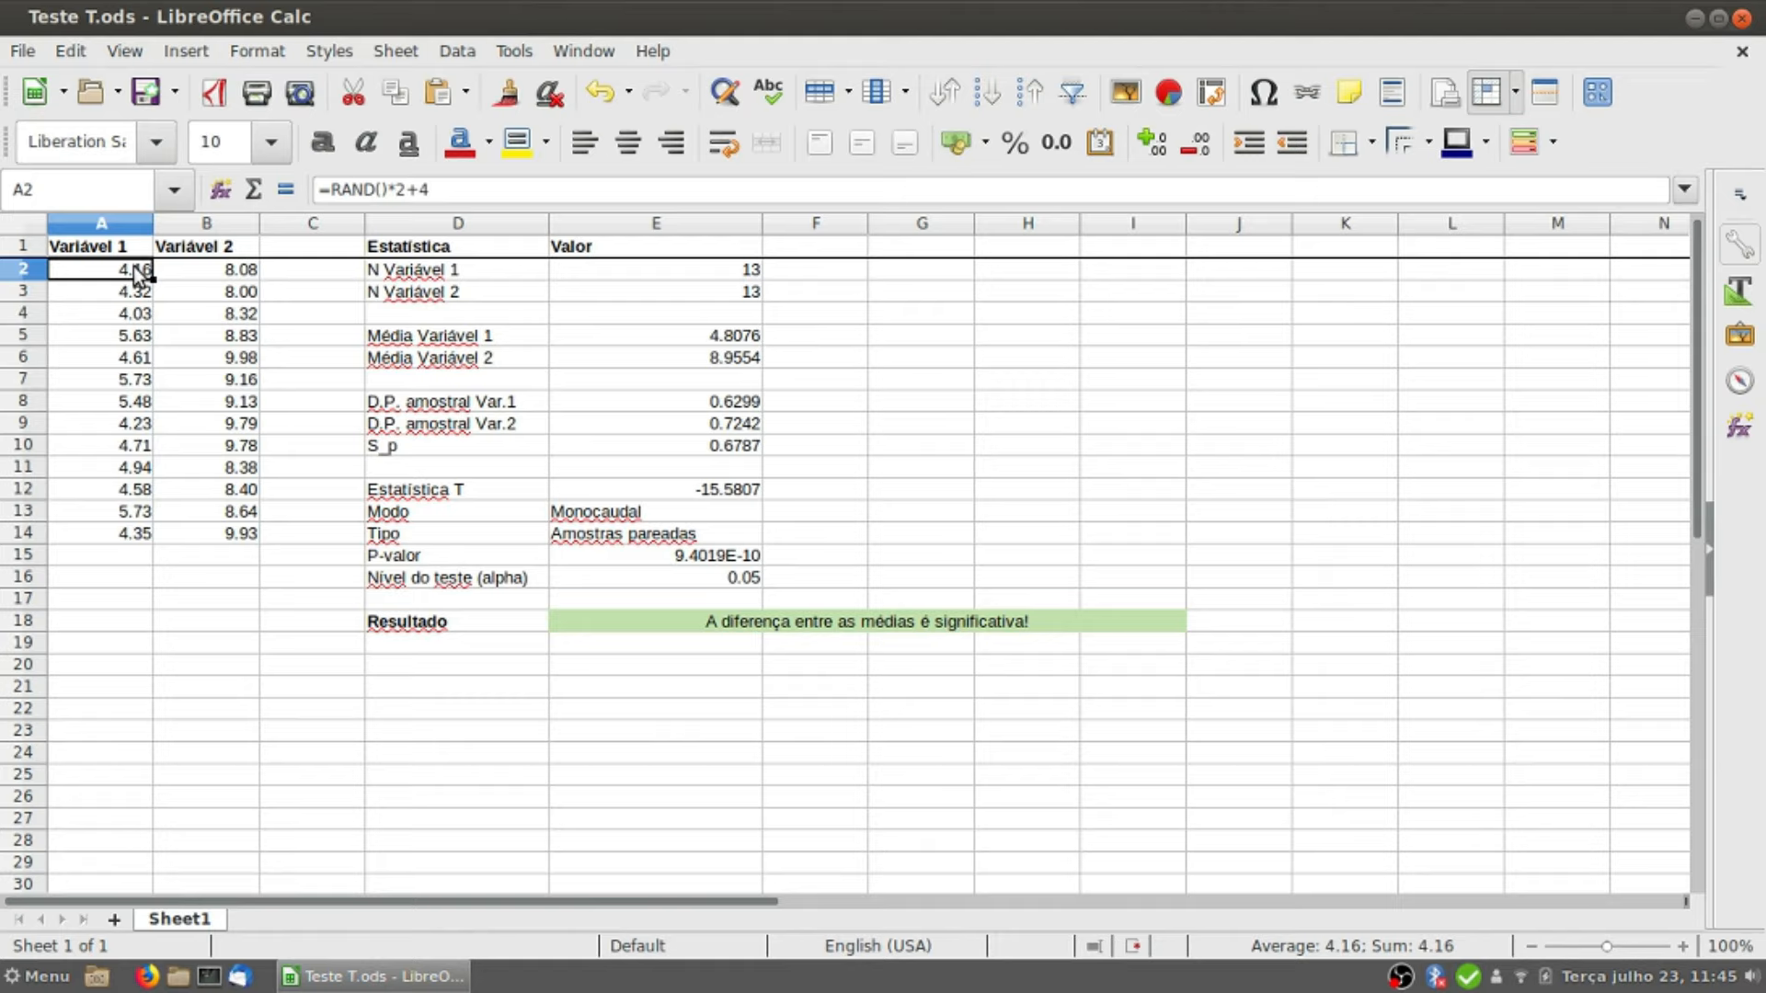
left_click_drag(136, 293, 201, 521)
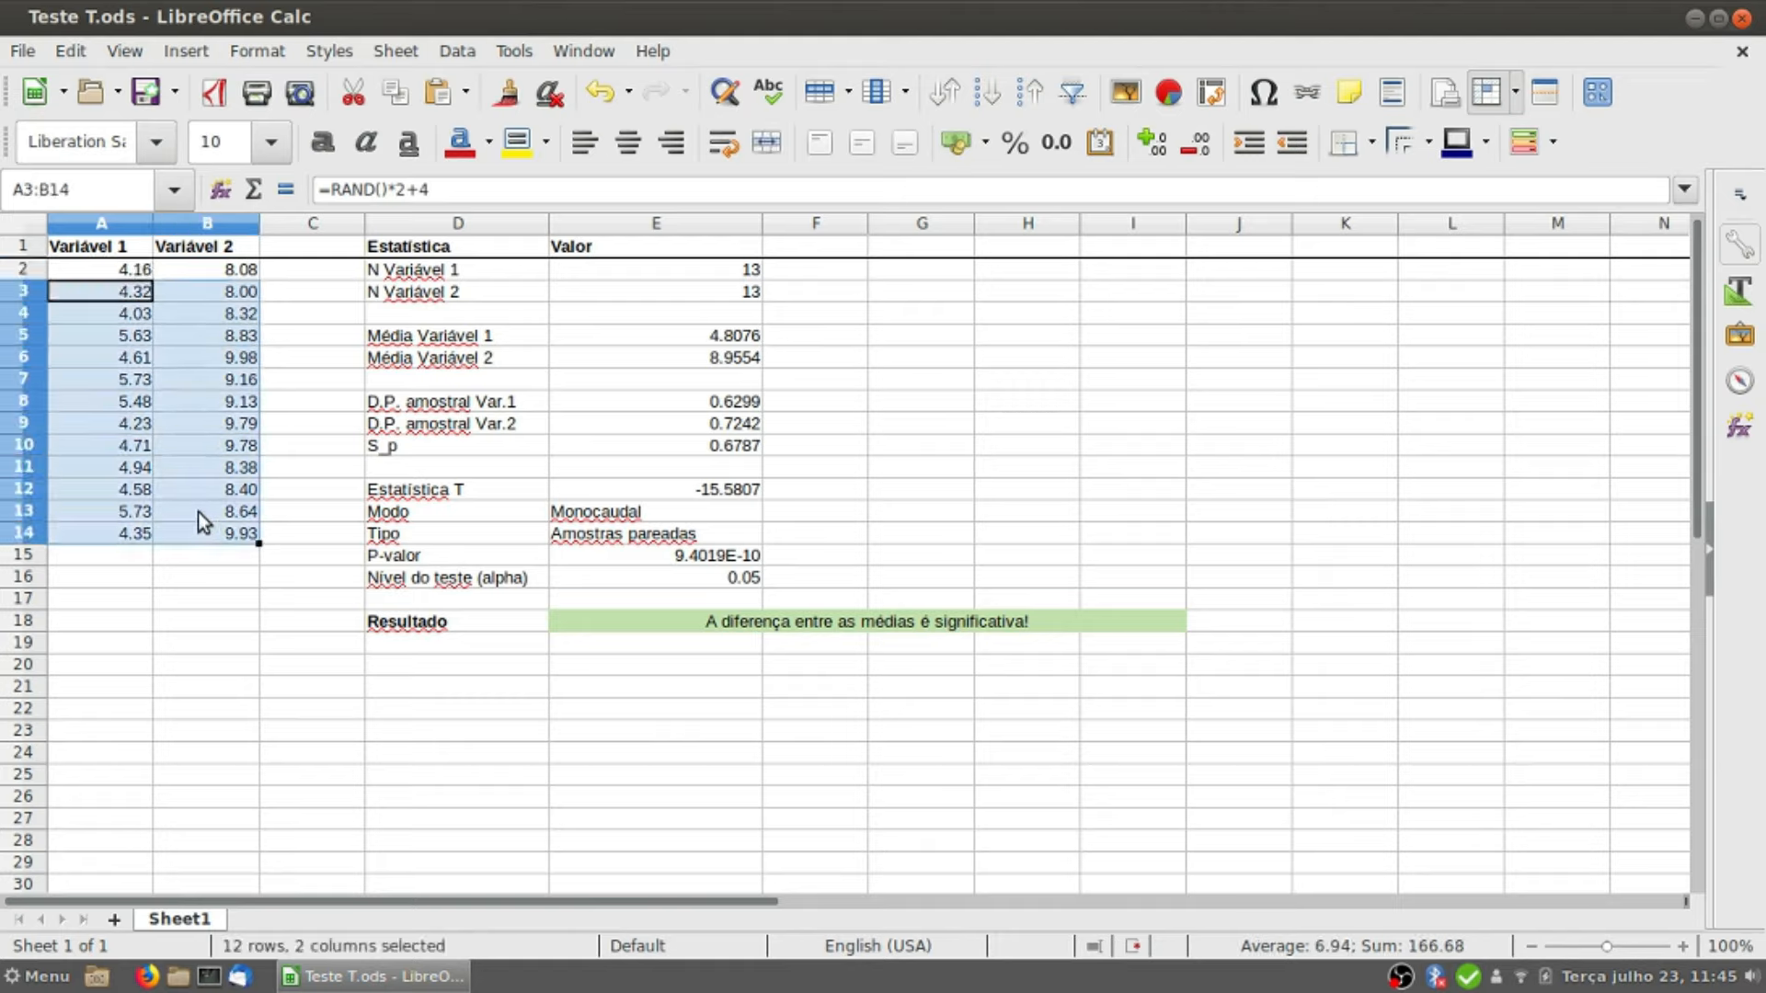
key("Delete")
Step: Fill the random-number formulas down from A2 to A21 for Variável 1 and from B2 to B15 for Variável 2
left_click(123, 270)
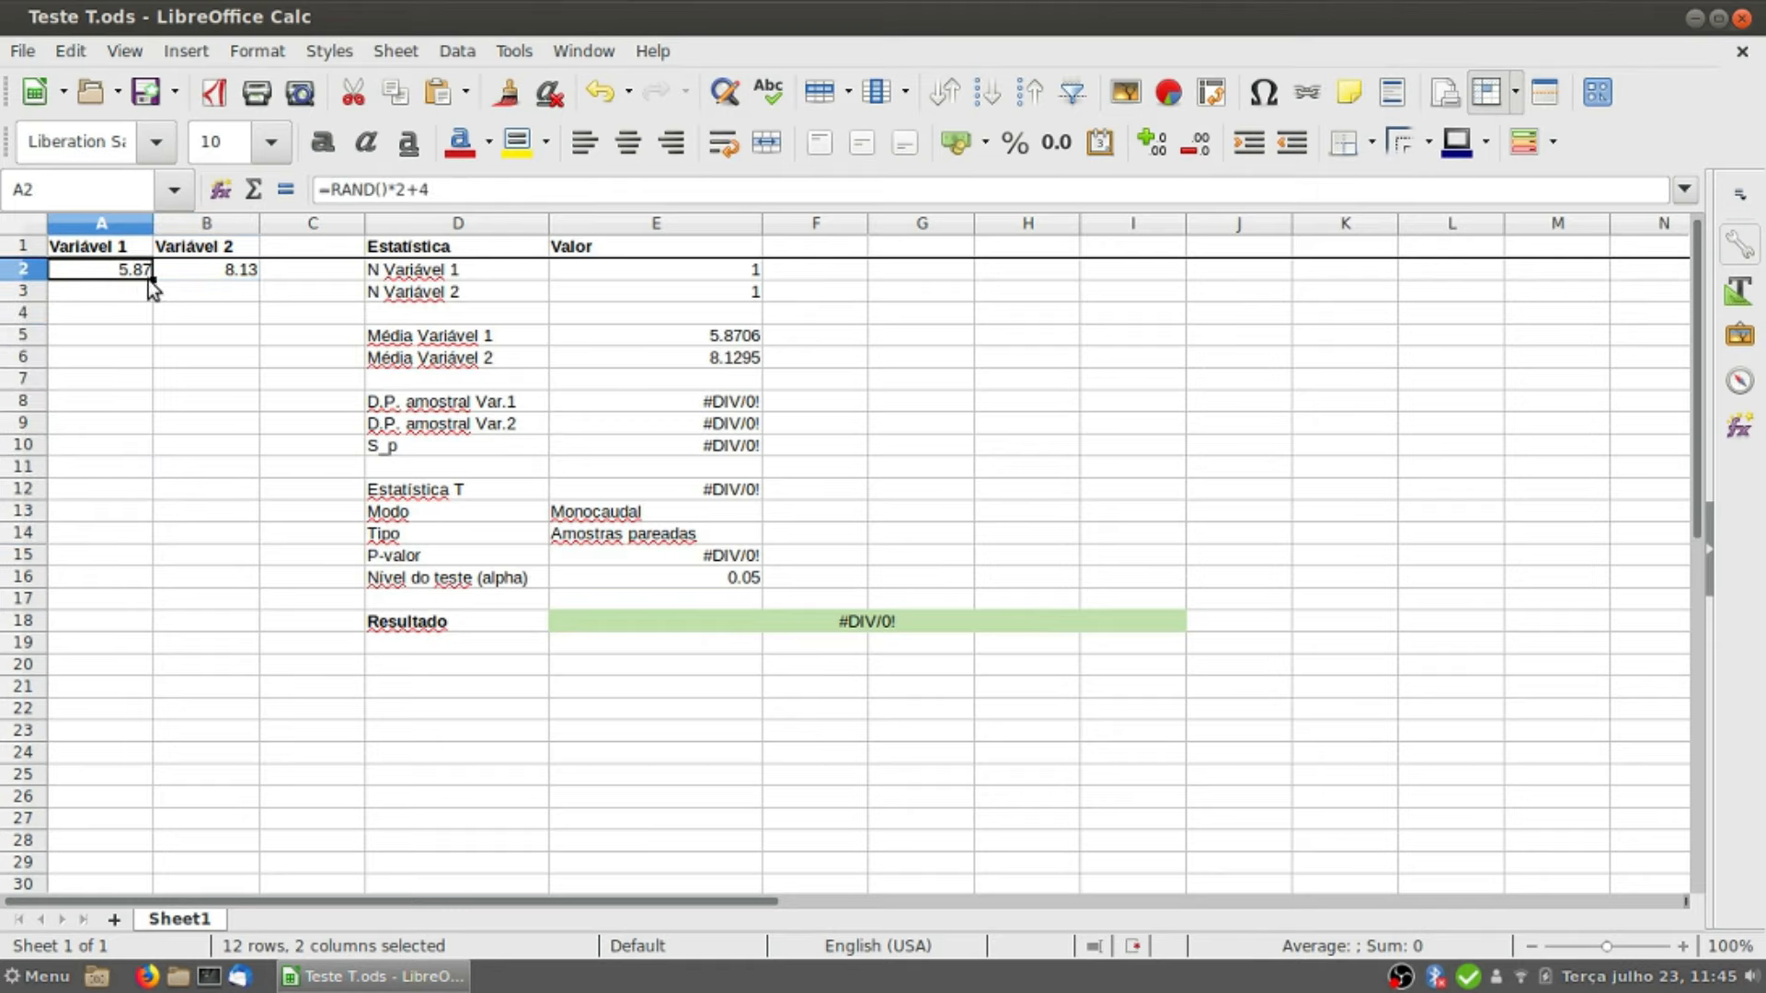
left_click_drag(151, 278, 140, 692)
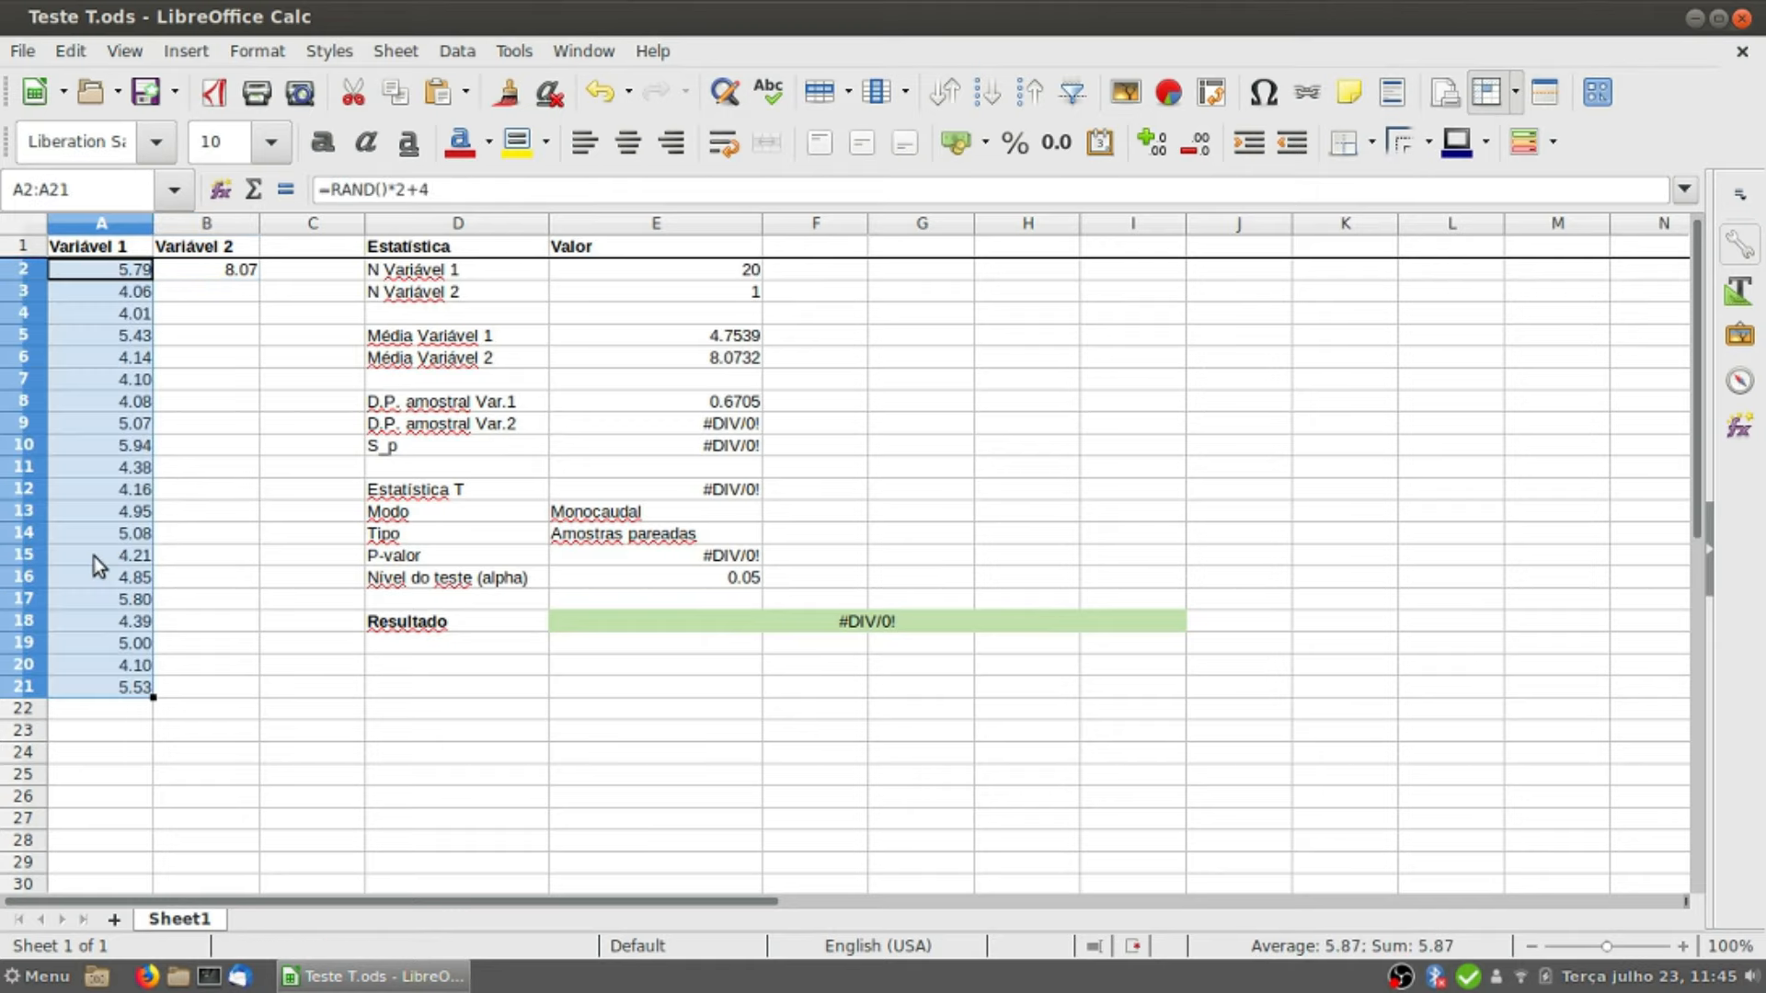
left_click(213, 448)
left_click(237, 268)
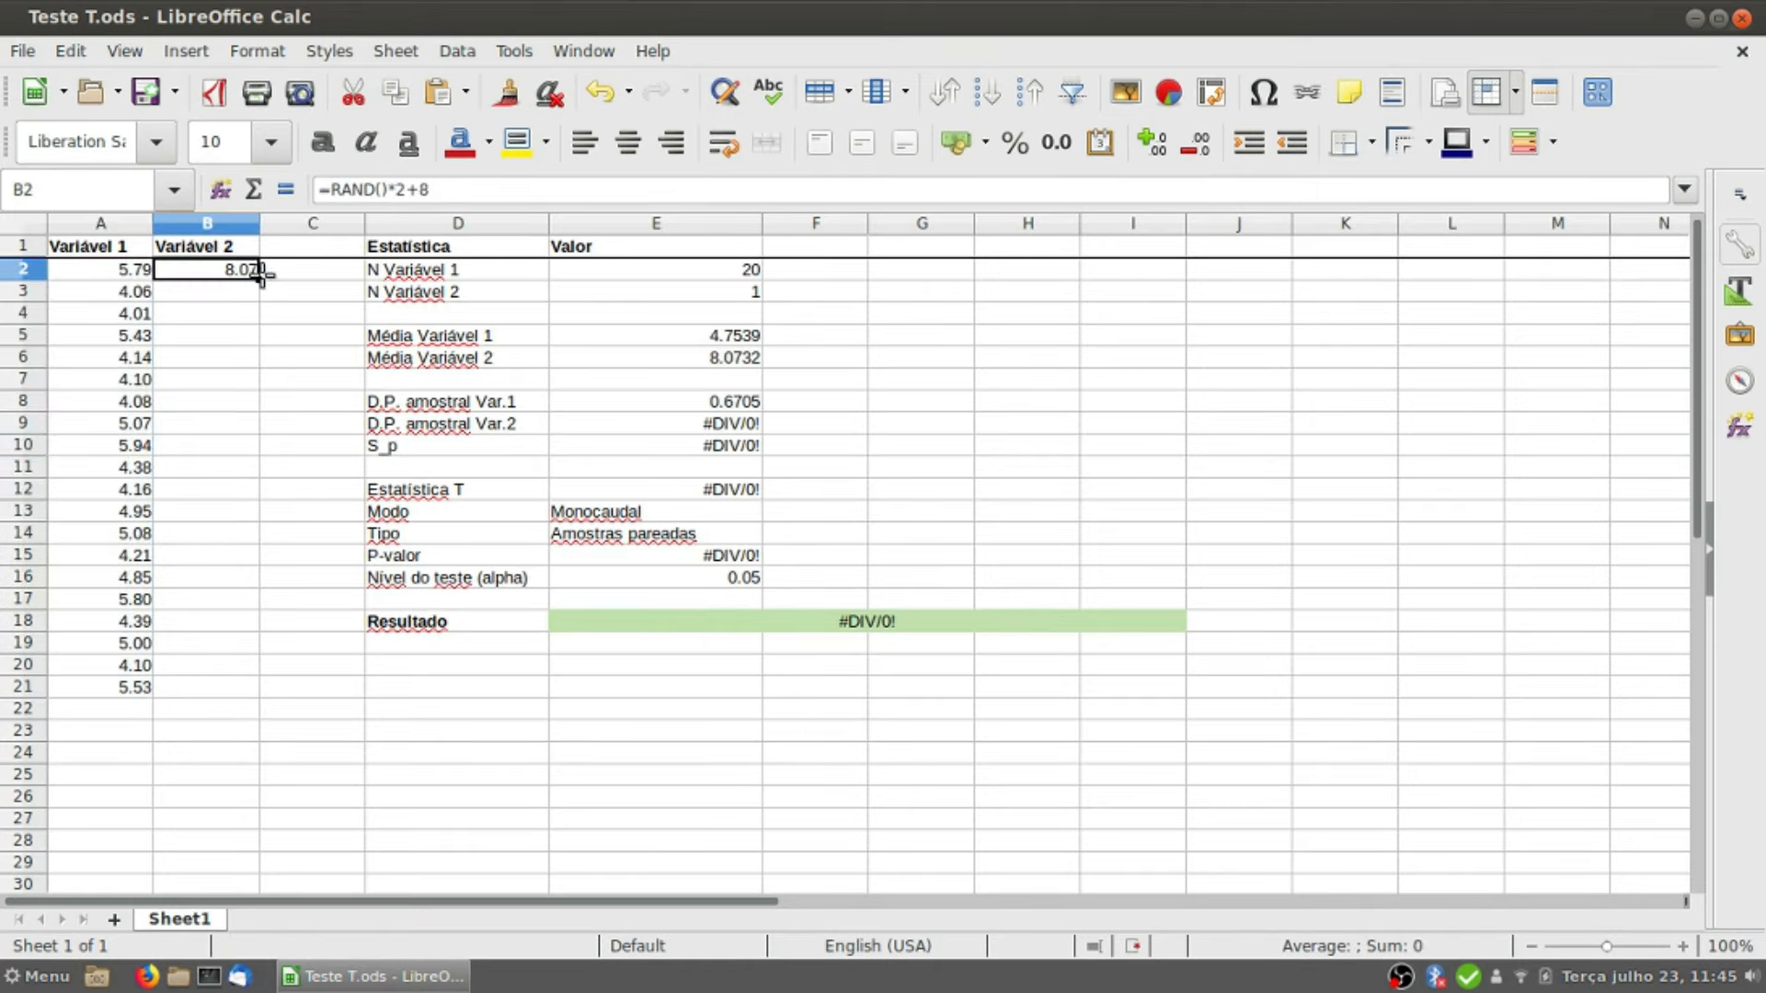
left_click_drag(259, 279, 244, 563)
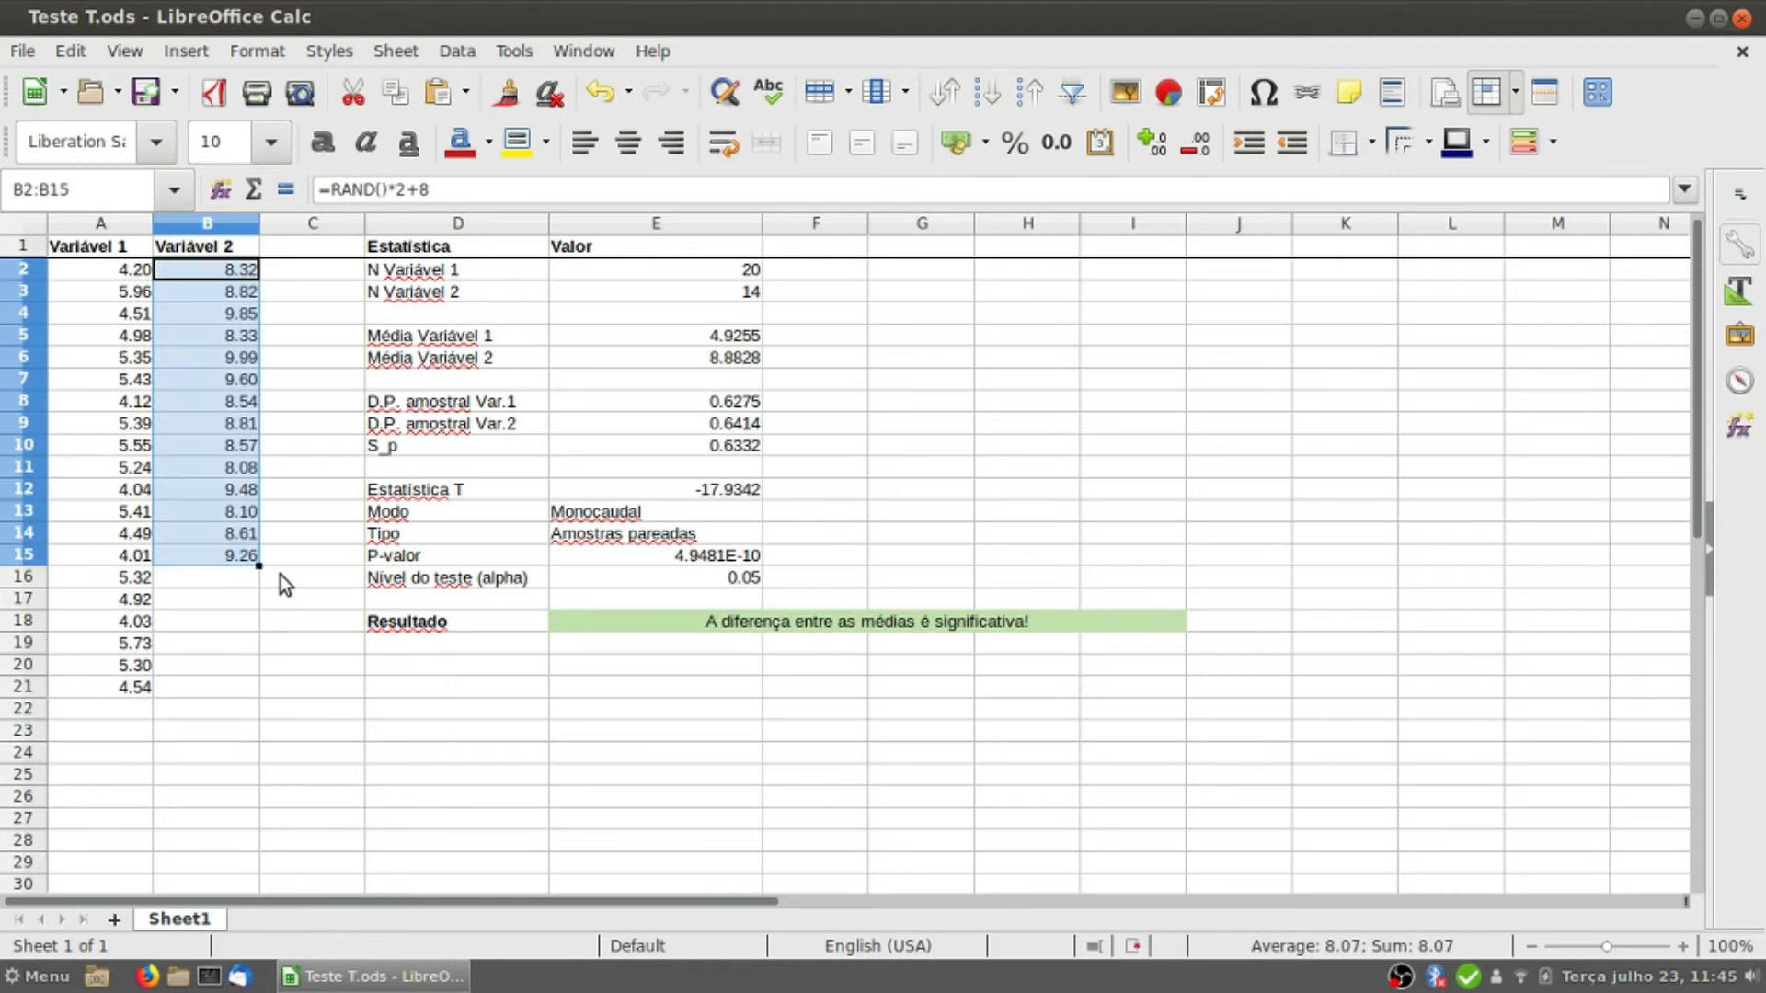
left_click(196, 473)
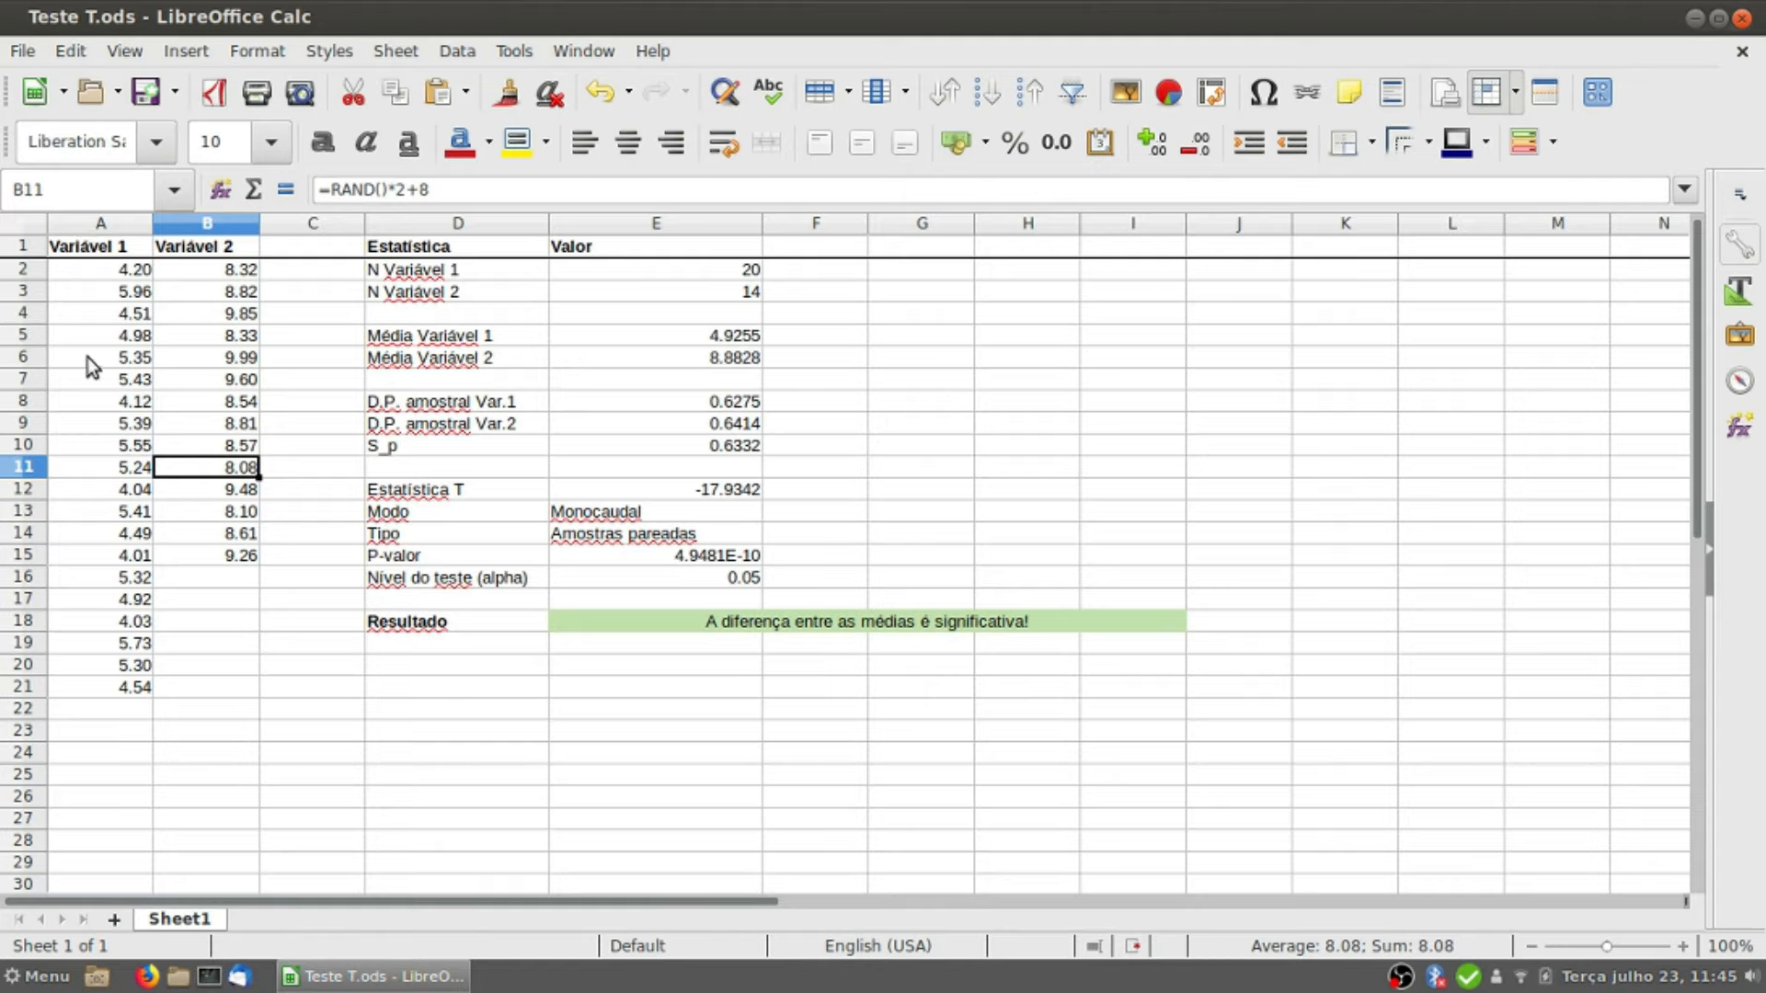
Step: Review both data columns and the statistics table, including the sample count formulas in E2 and E3
left_click(101, 223)
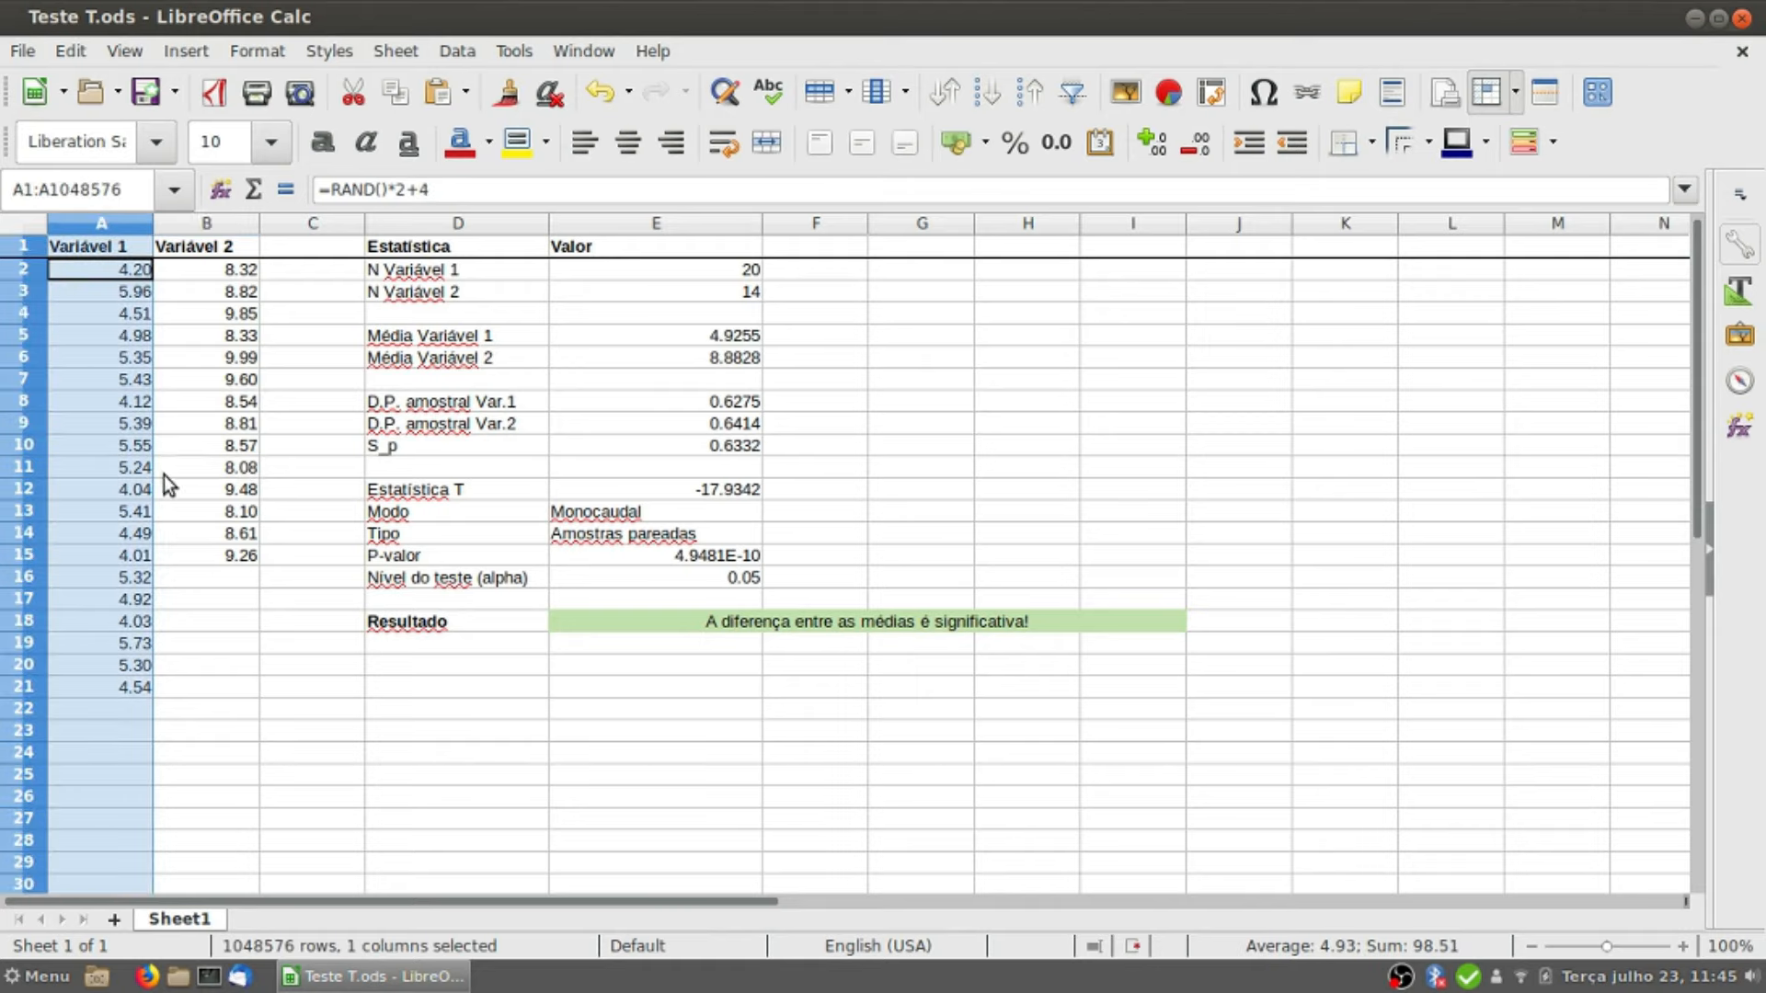
left_click(190, 223)
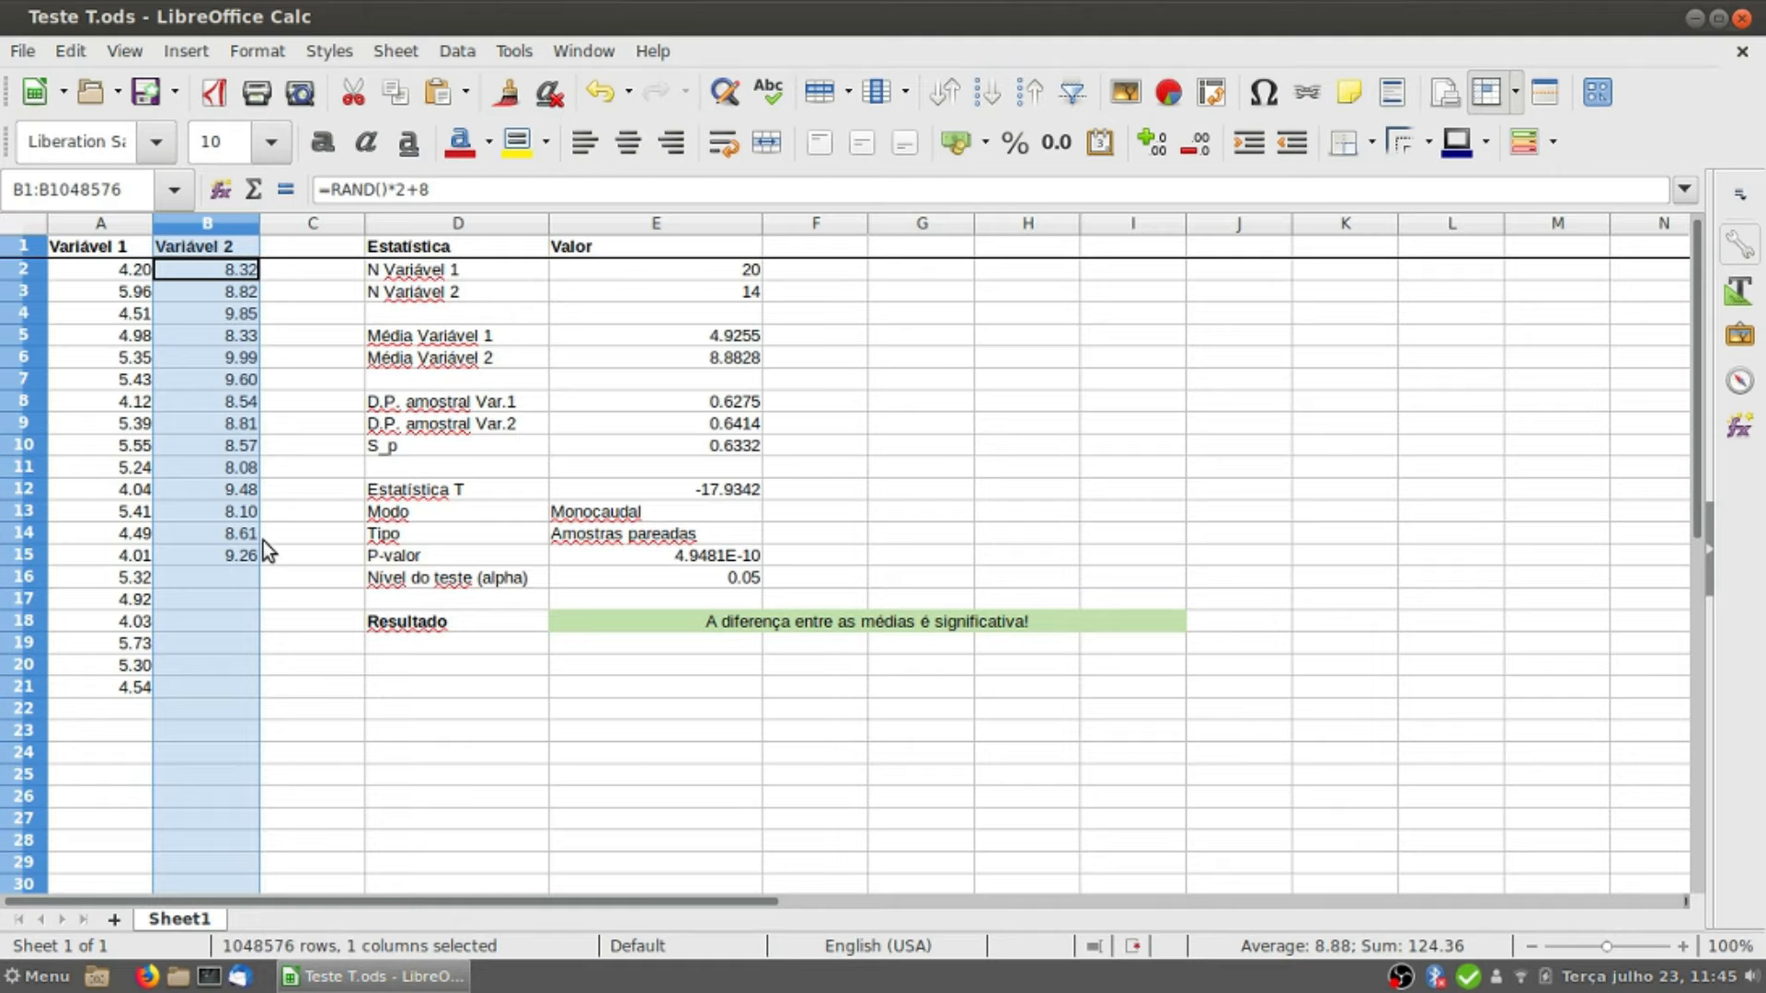
left_click(135, 226)
left_click(197, 227)
left_click(592, 268)
left_click_drag(486, 252, 694, 578)
left_click(686, 425)
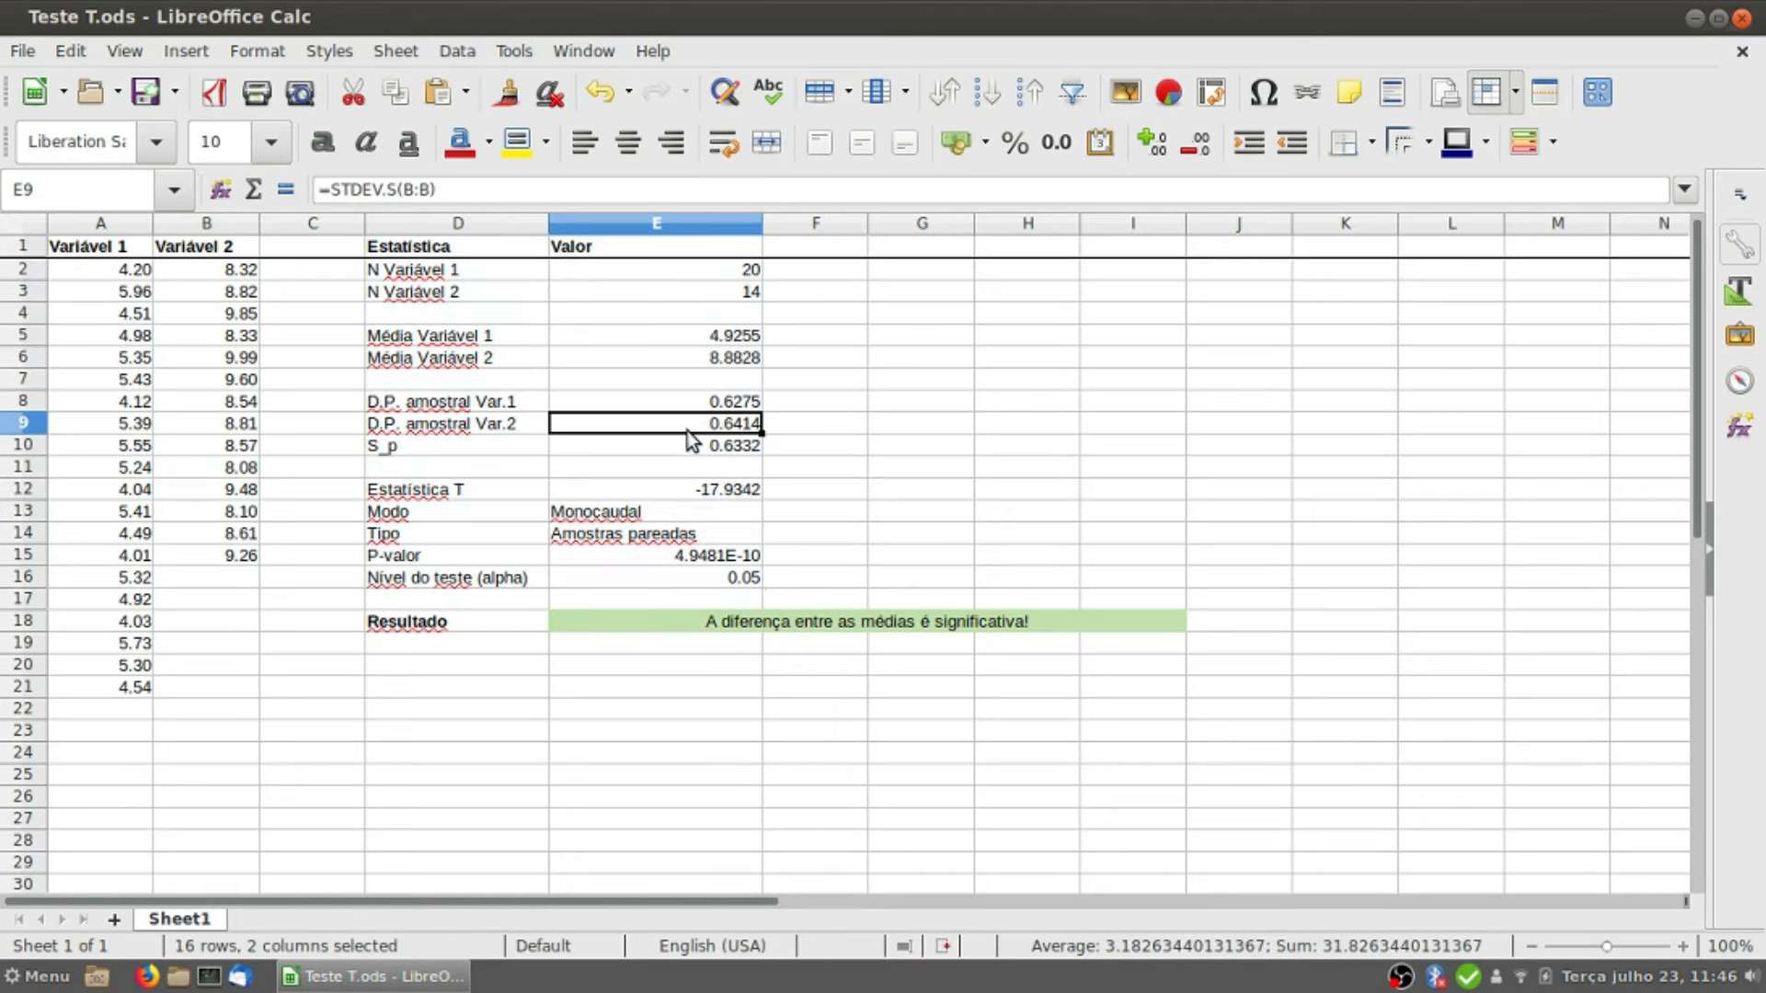
left_click(604, 274)
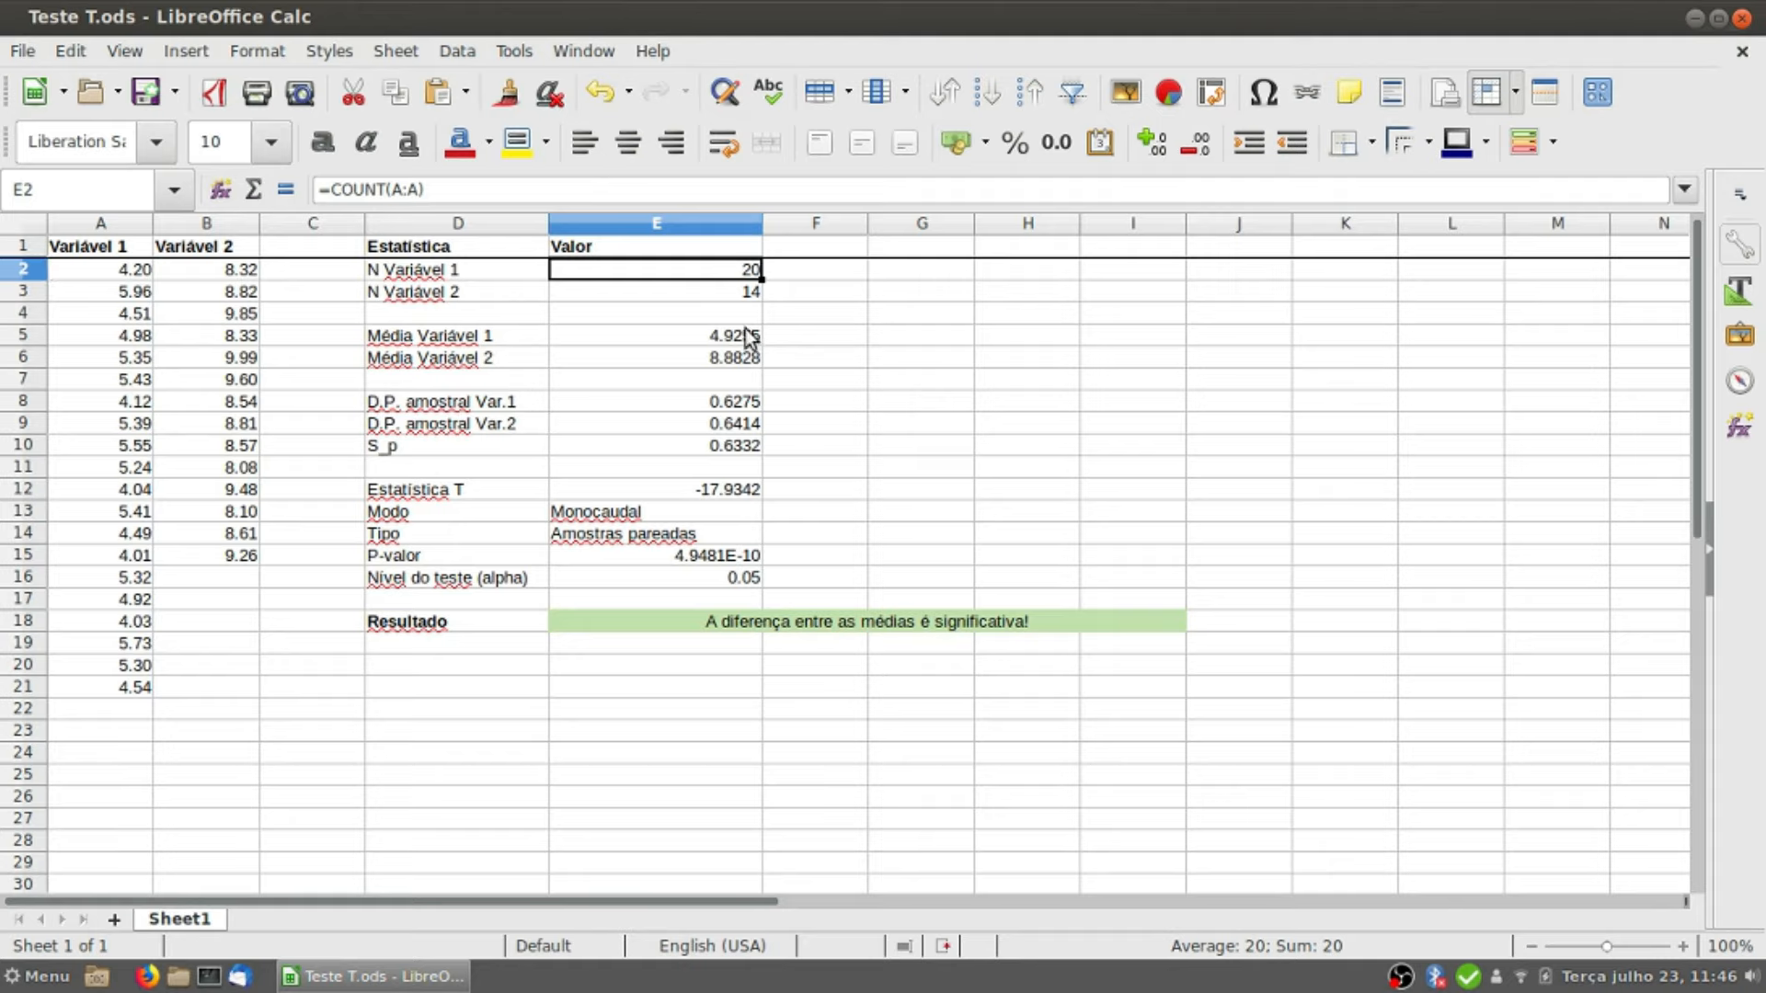
left_click(734, 291)
left_click_drag(184, 270, 213, 555)
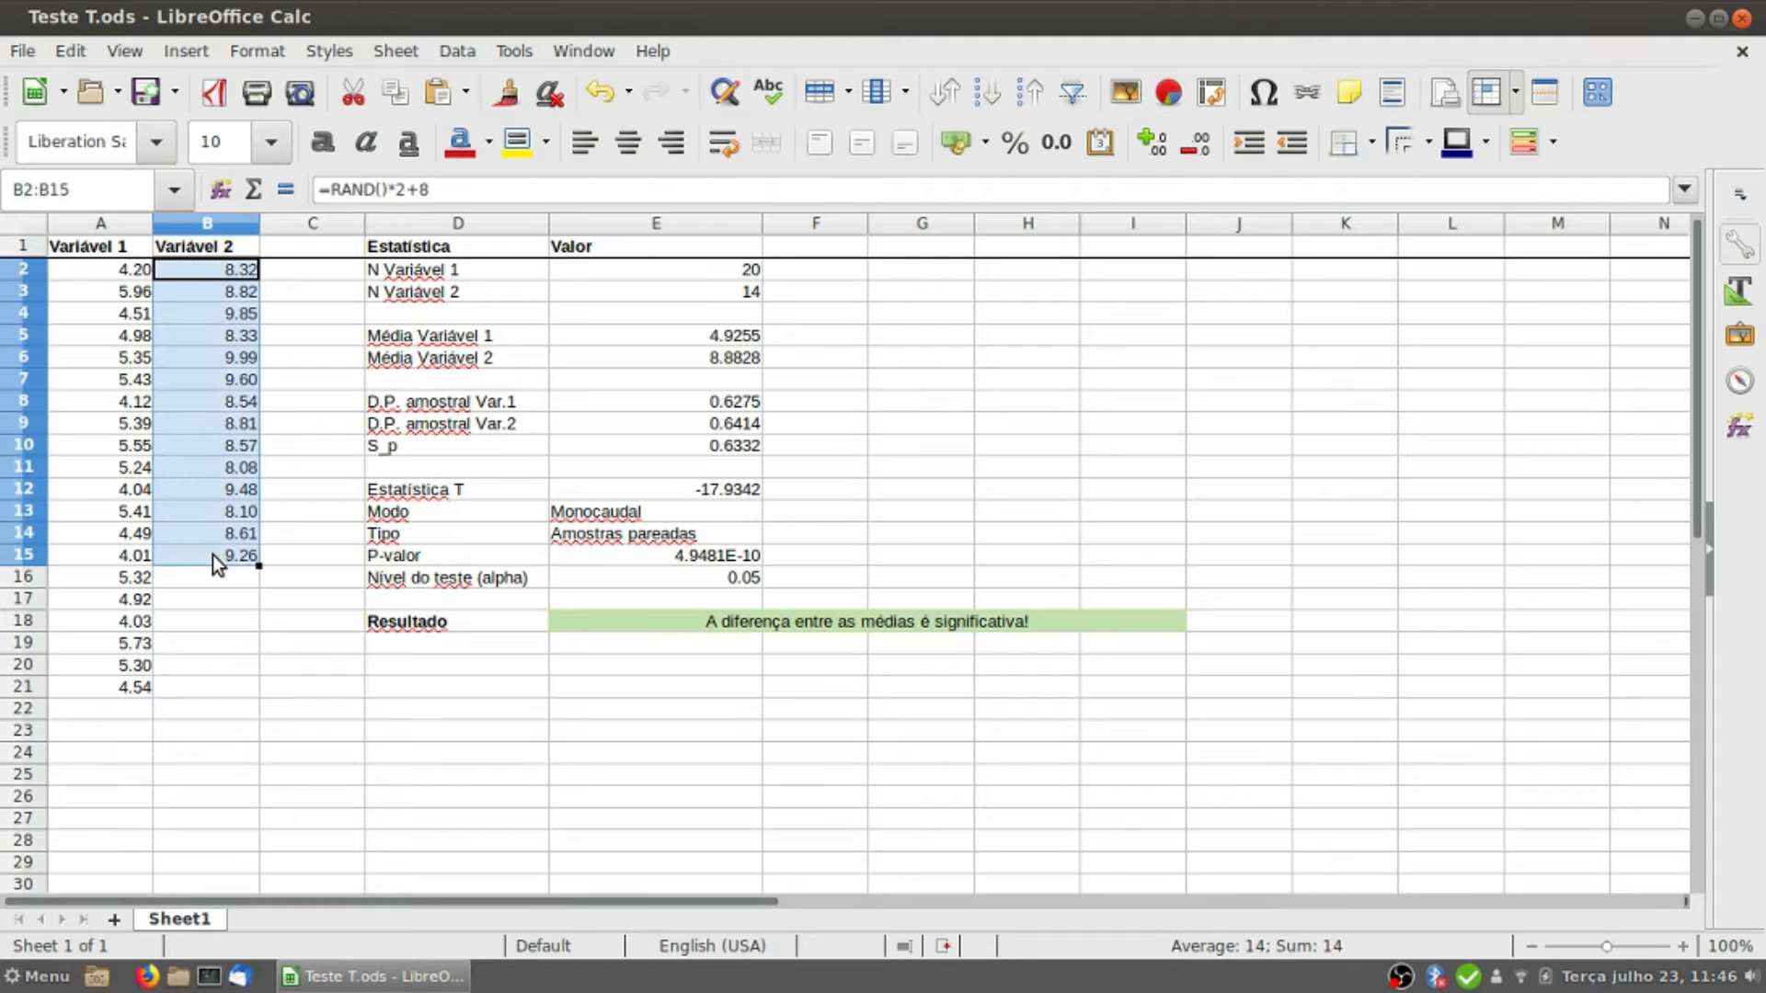
left_click(744, 292)
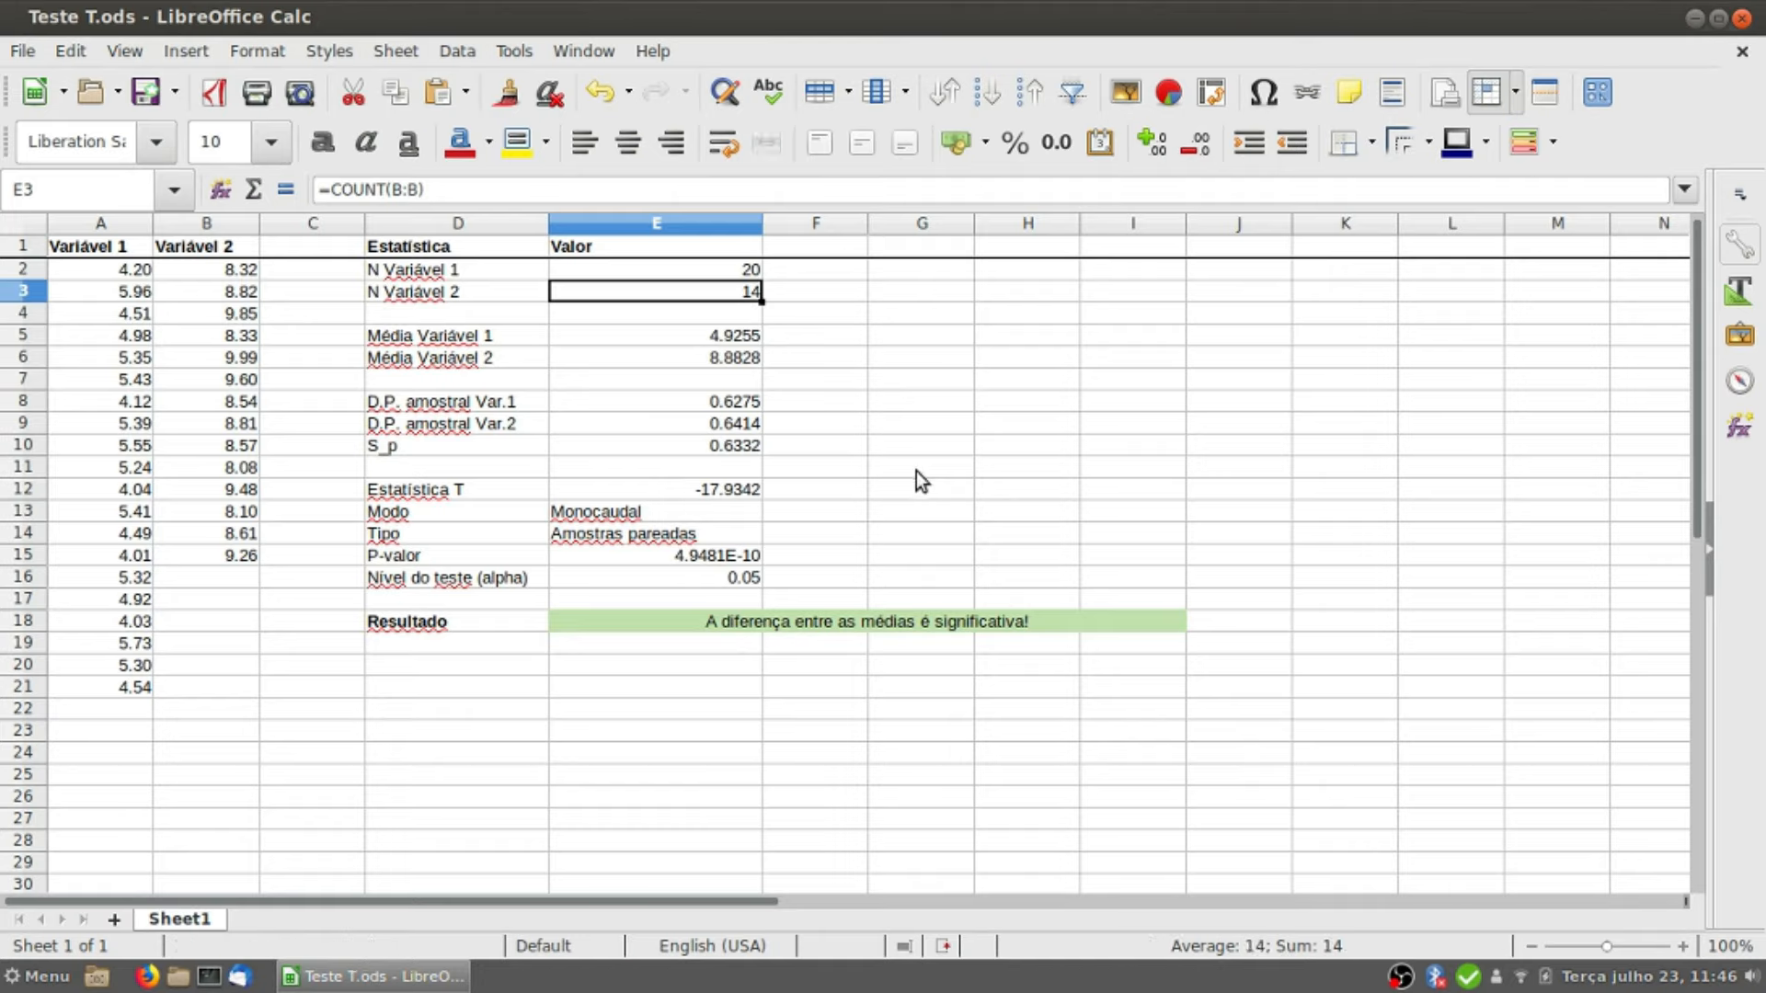
Step: Examine the formulas for the means, sample standard deviations, S_p and the T statistic in E5:E12
left_click(632, 338)
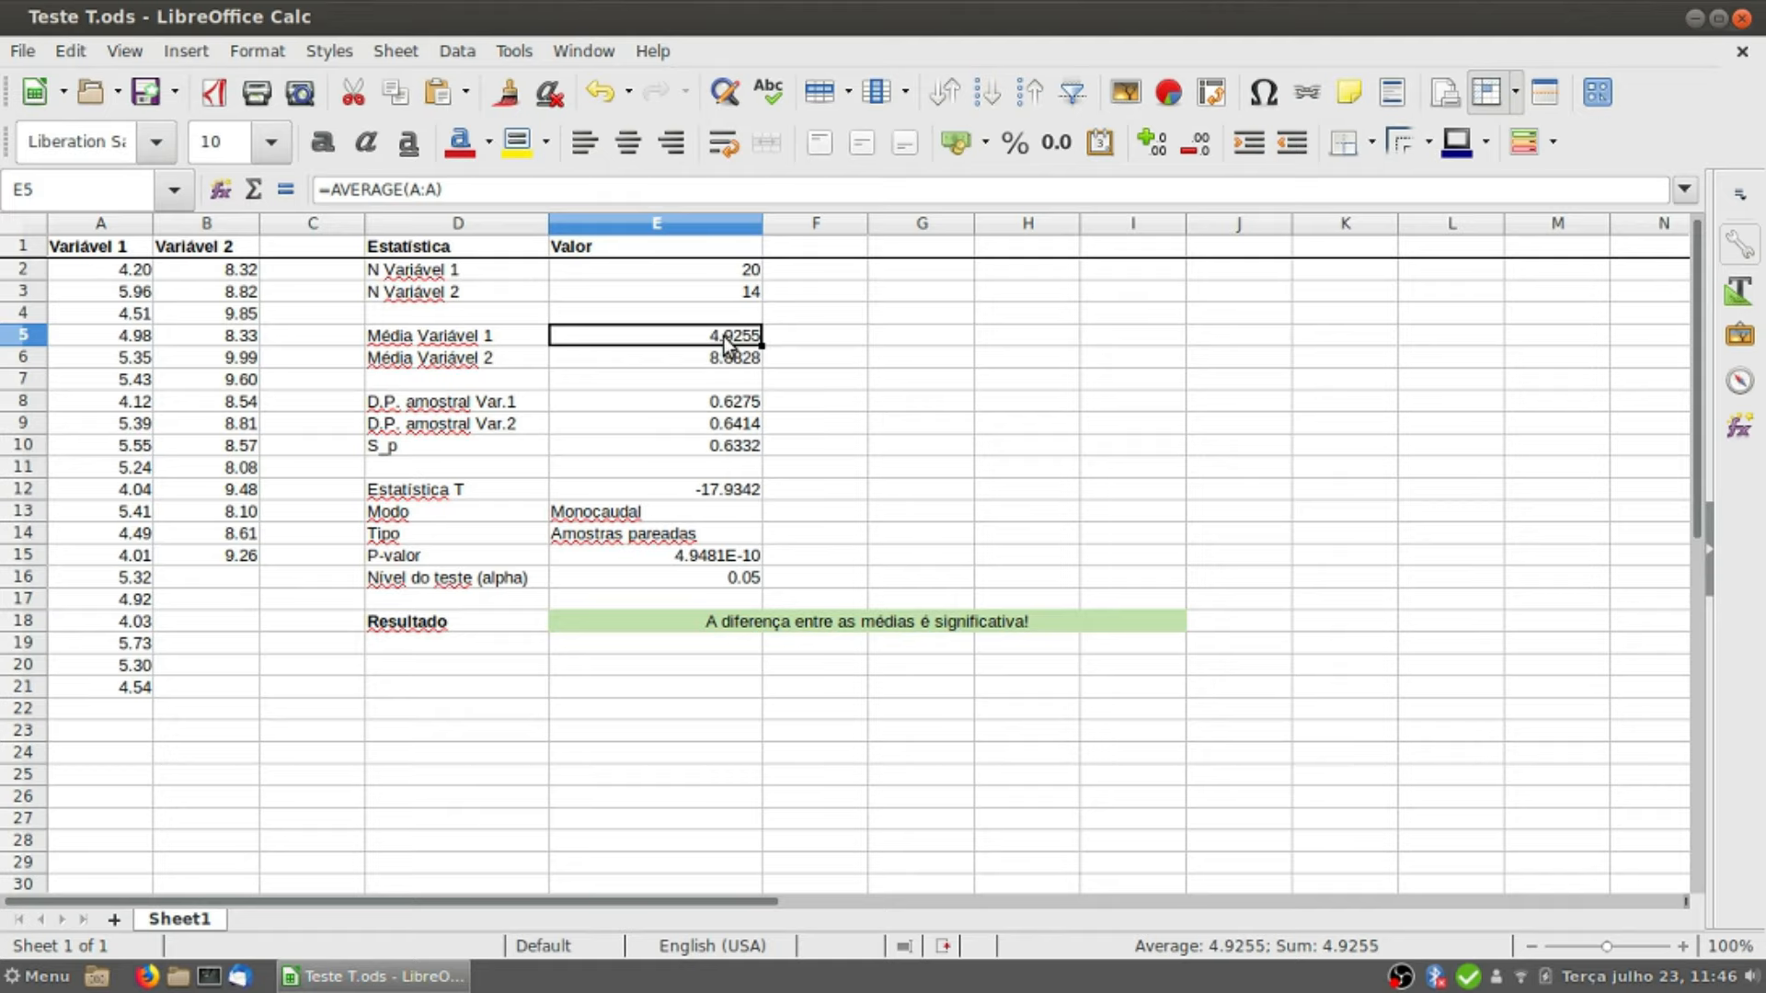
left_click(742, 357)
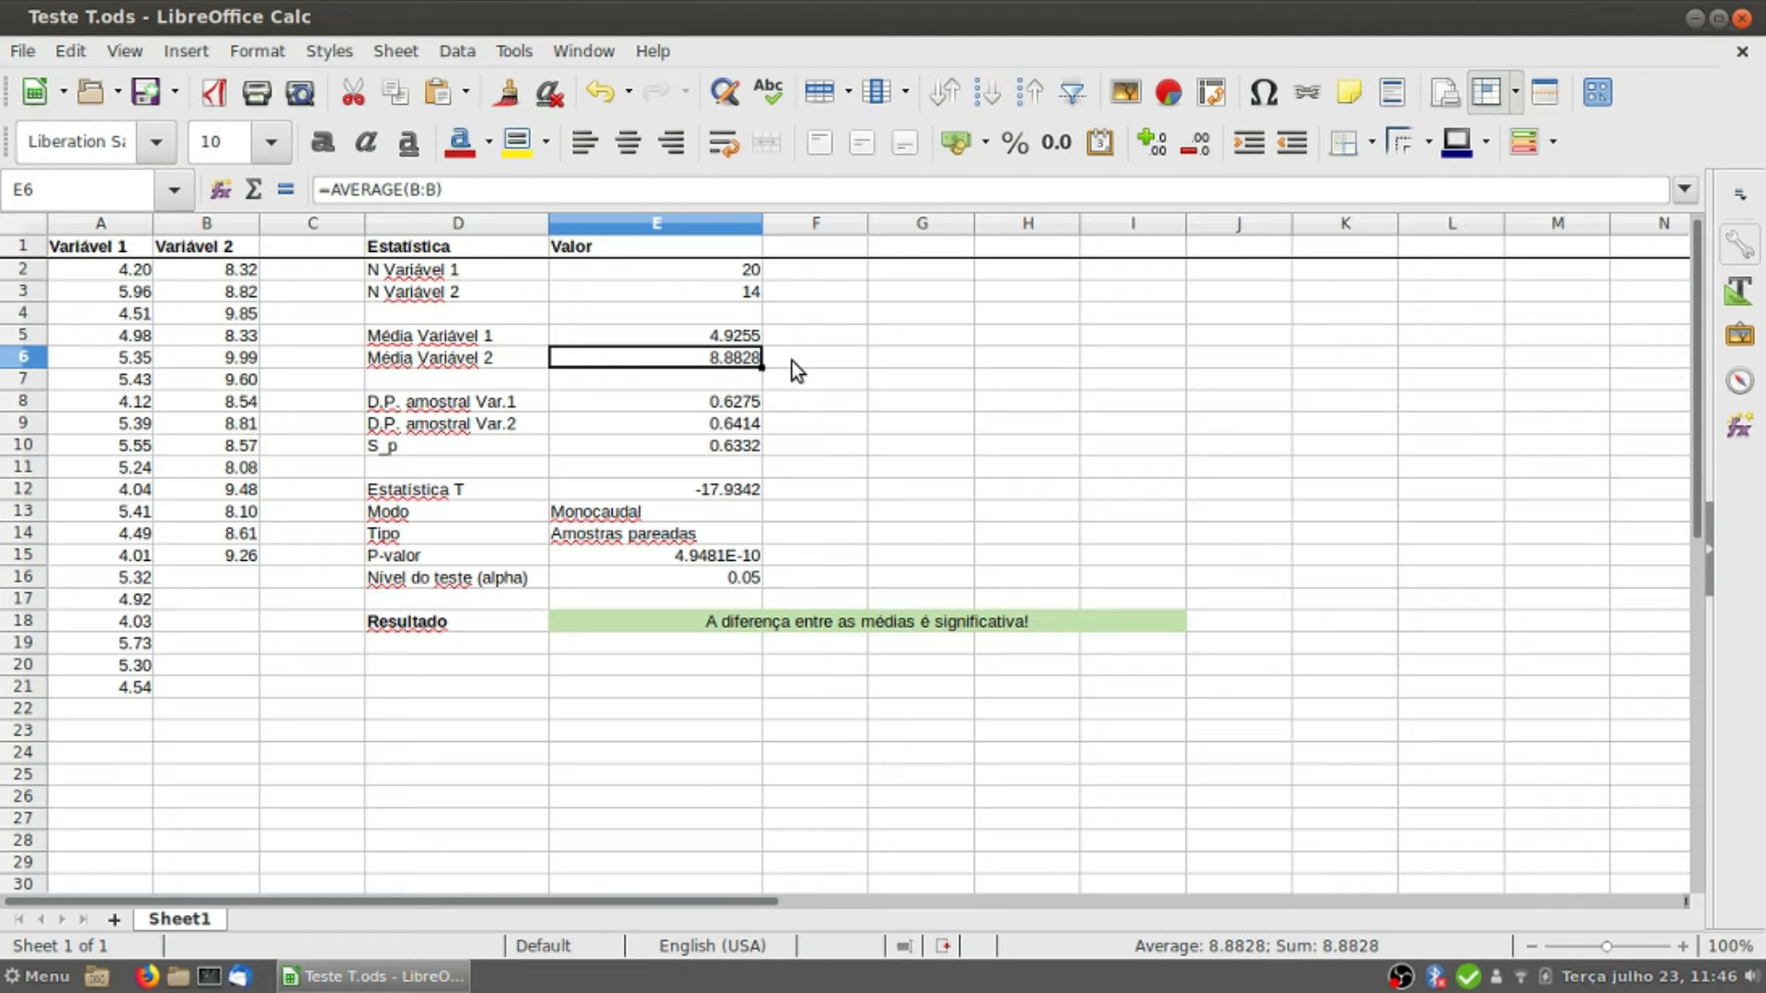
left_click(713, 339, "shift")
mouse_move(713, 338)
left_mouse_down()
mouse_move(711, 370)
mouse_move(715, 347)
left_mouse_up()
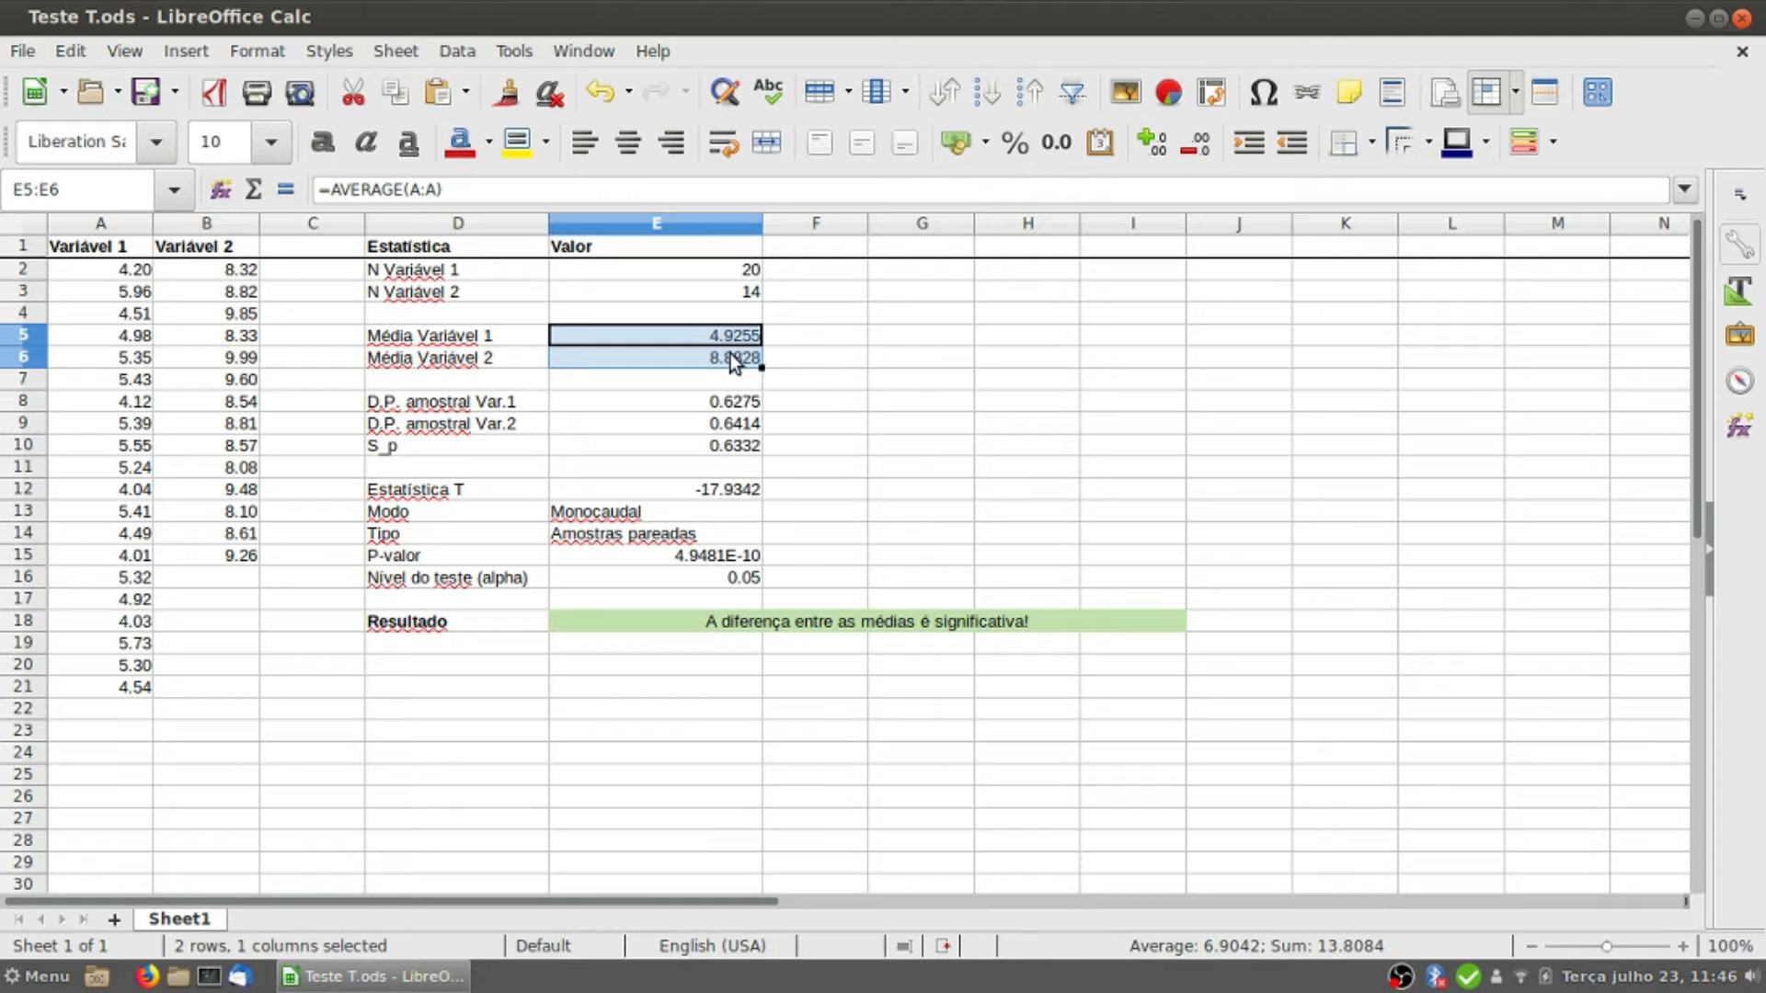
left_click(734, 404)
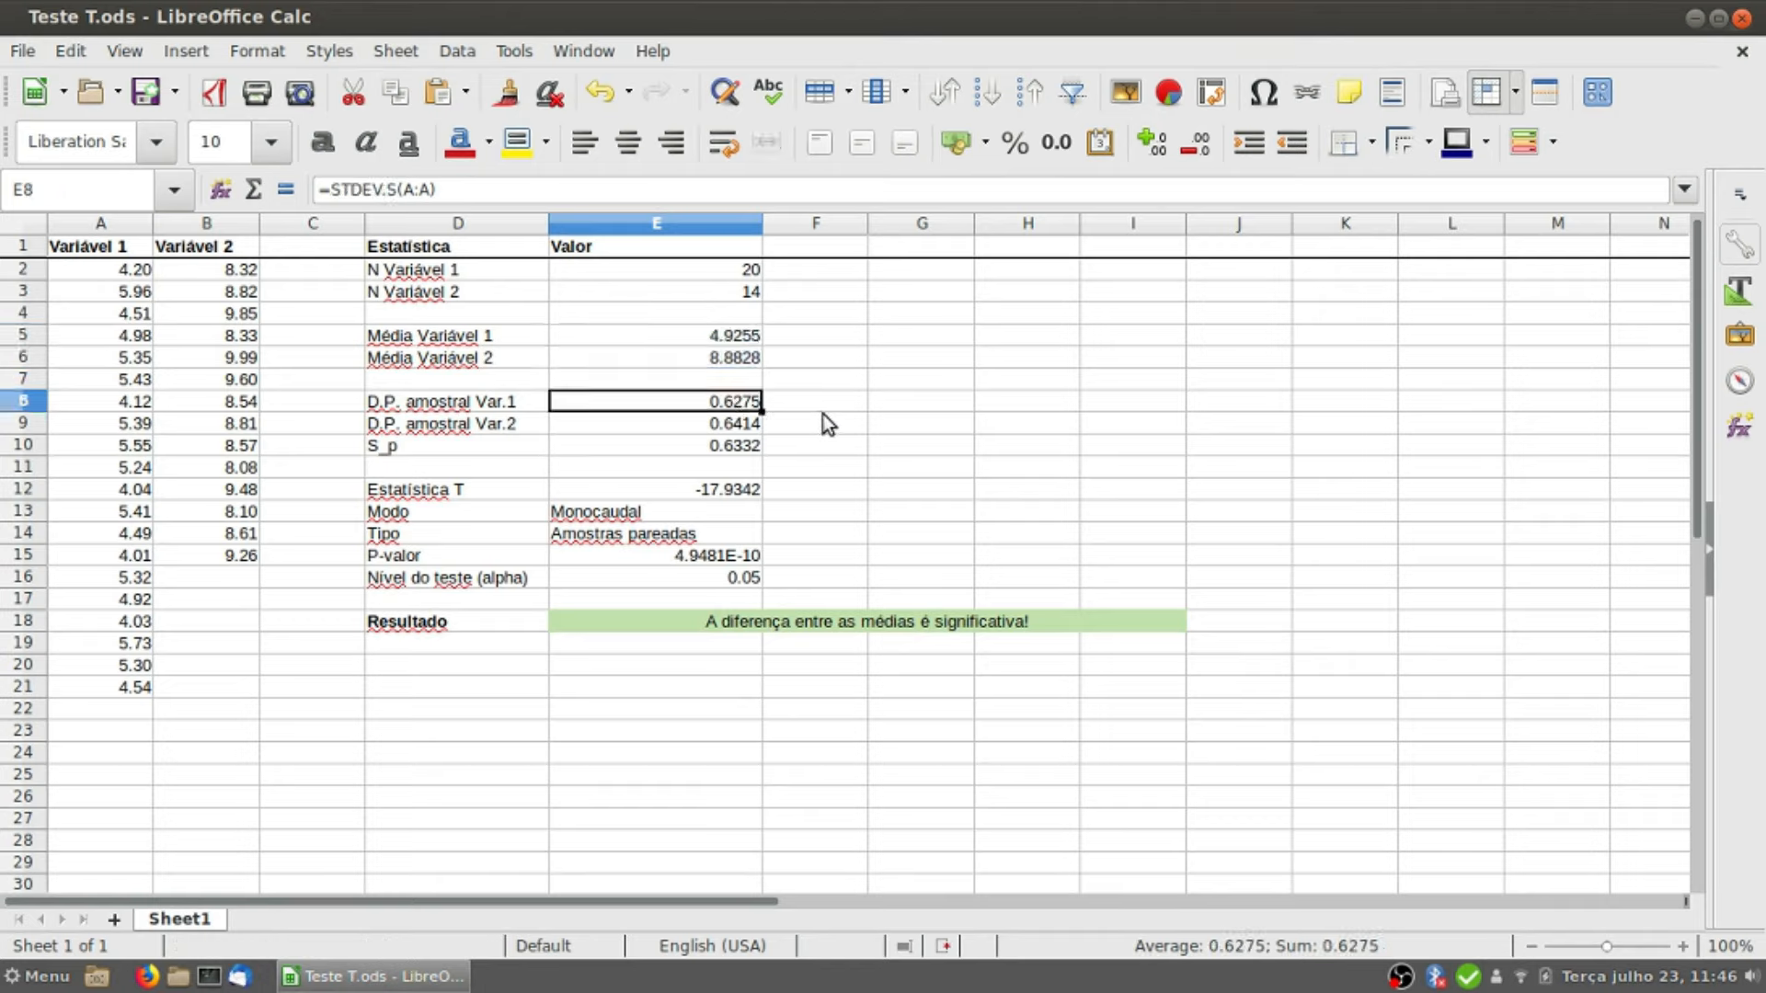
left_click(733, 427)
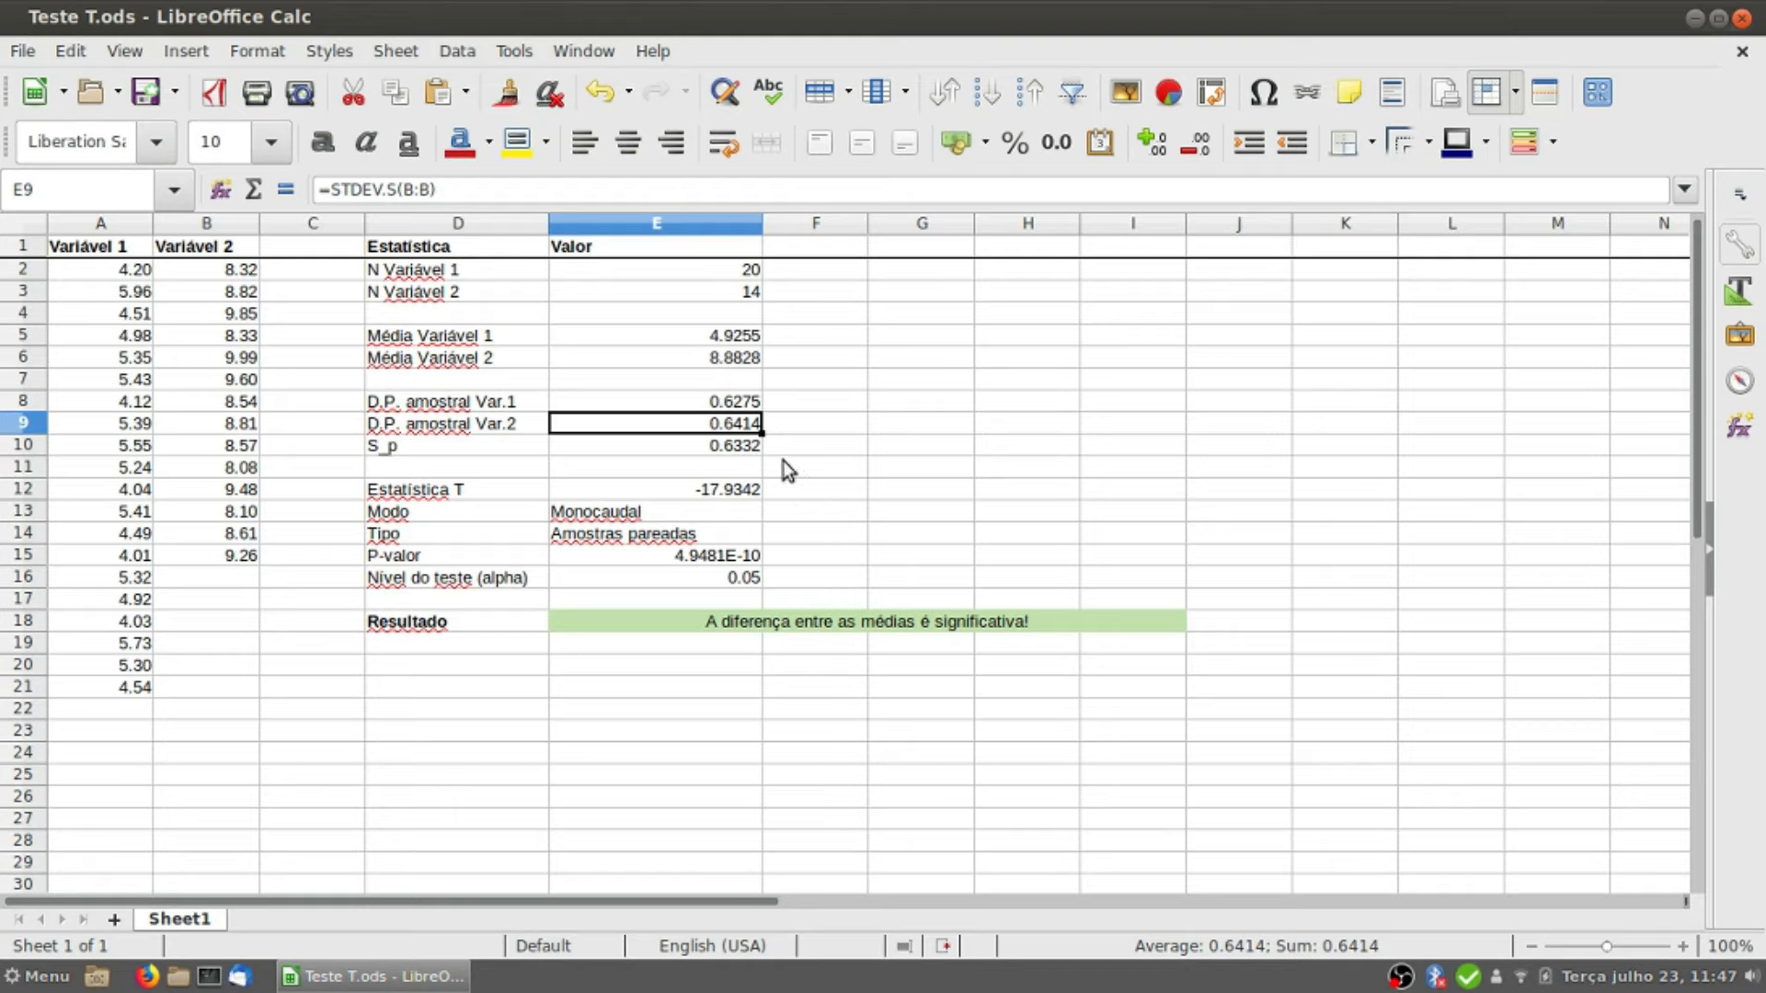
left_click(727, 343)
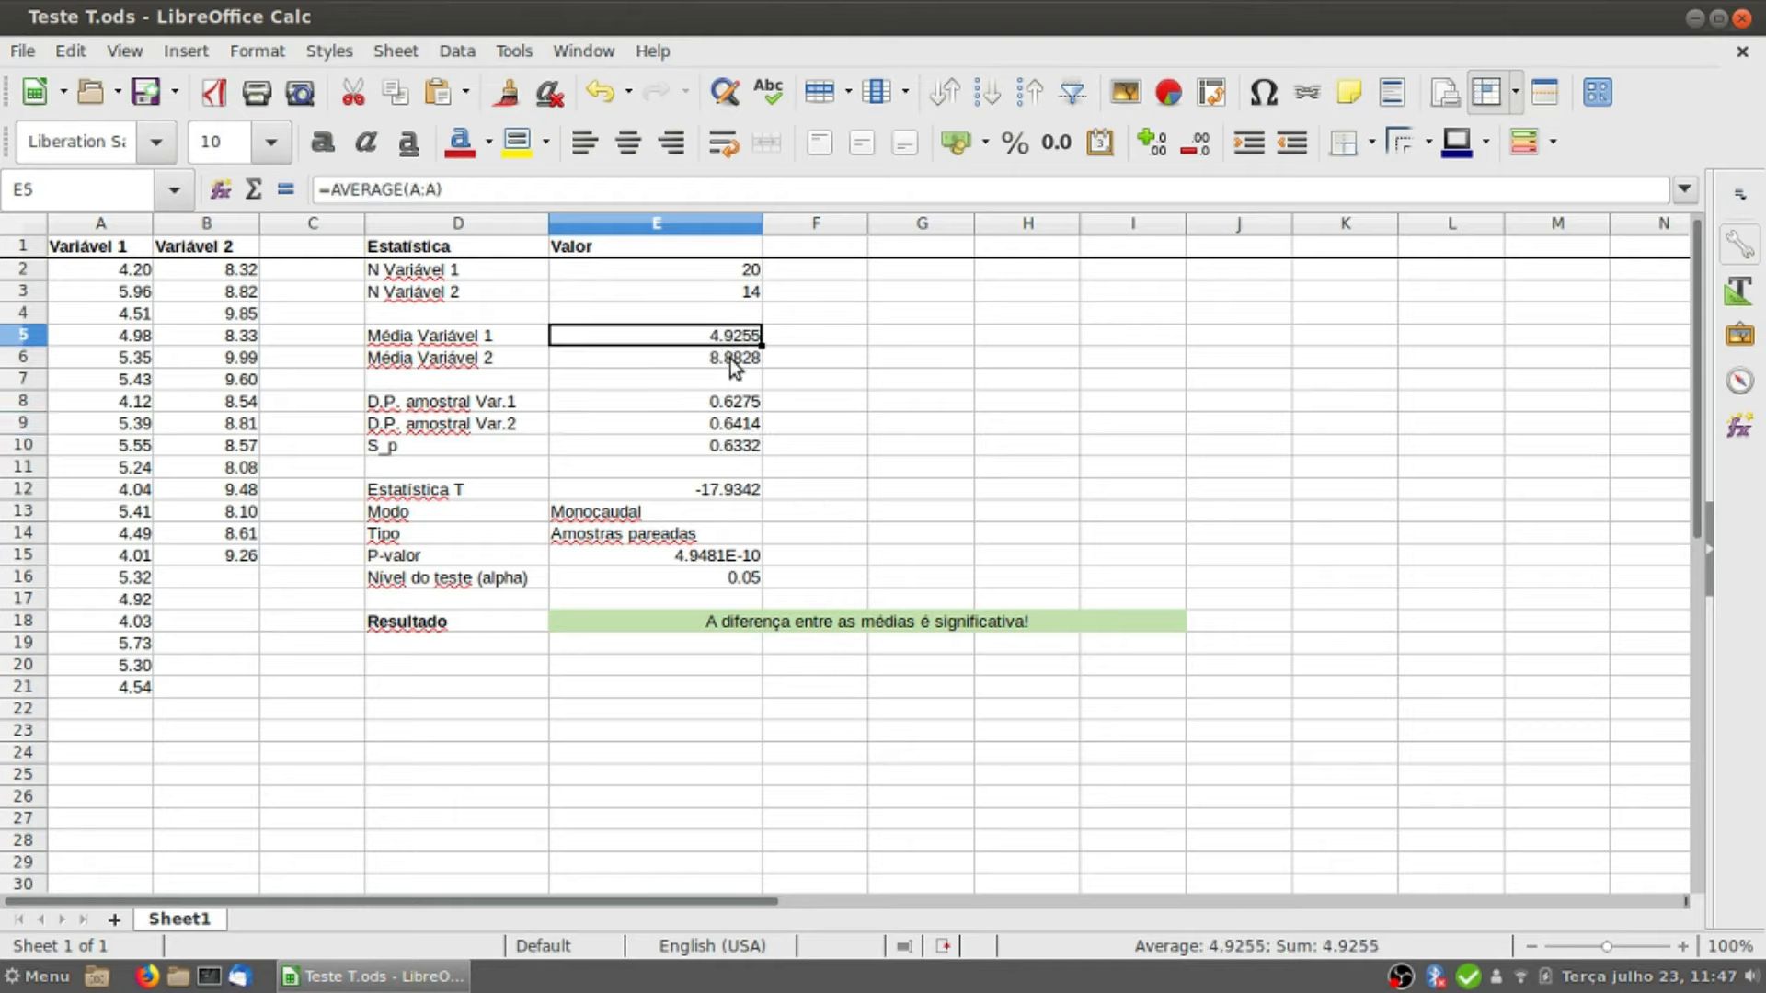
left_click(735, 366)
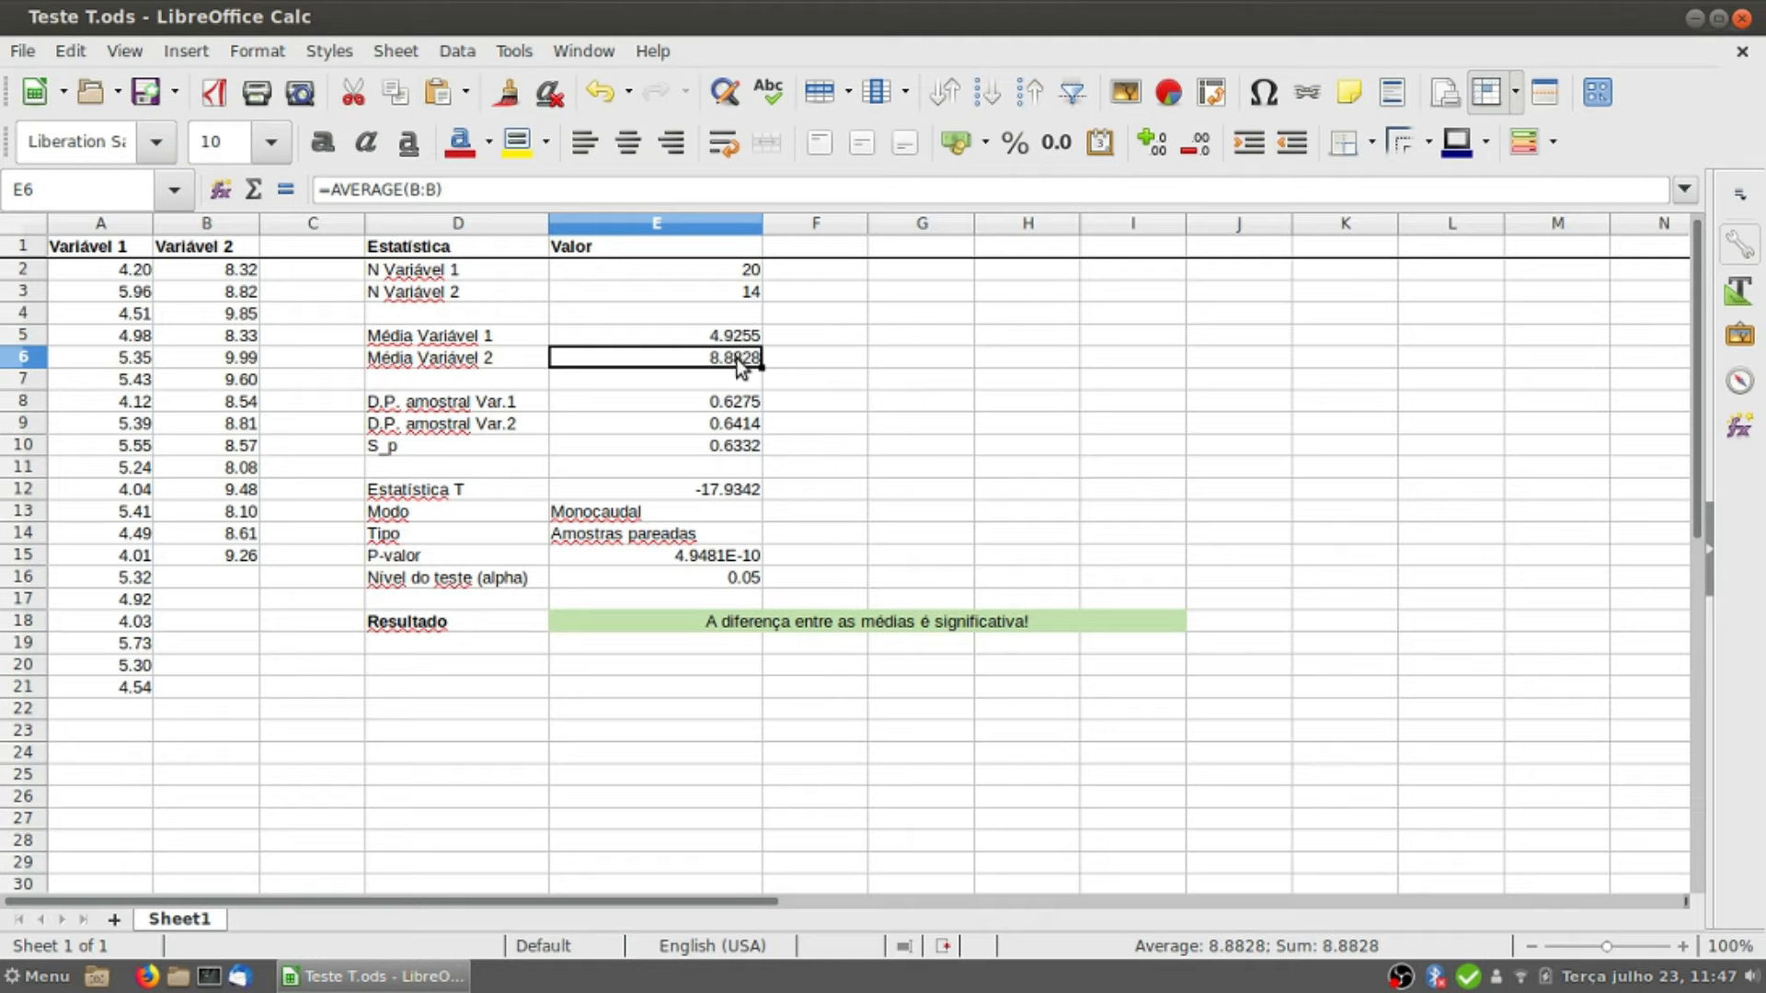
left_click(732, 342)
left_click(735, 367)
left_click(734, 407)
left_click(739, 426)
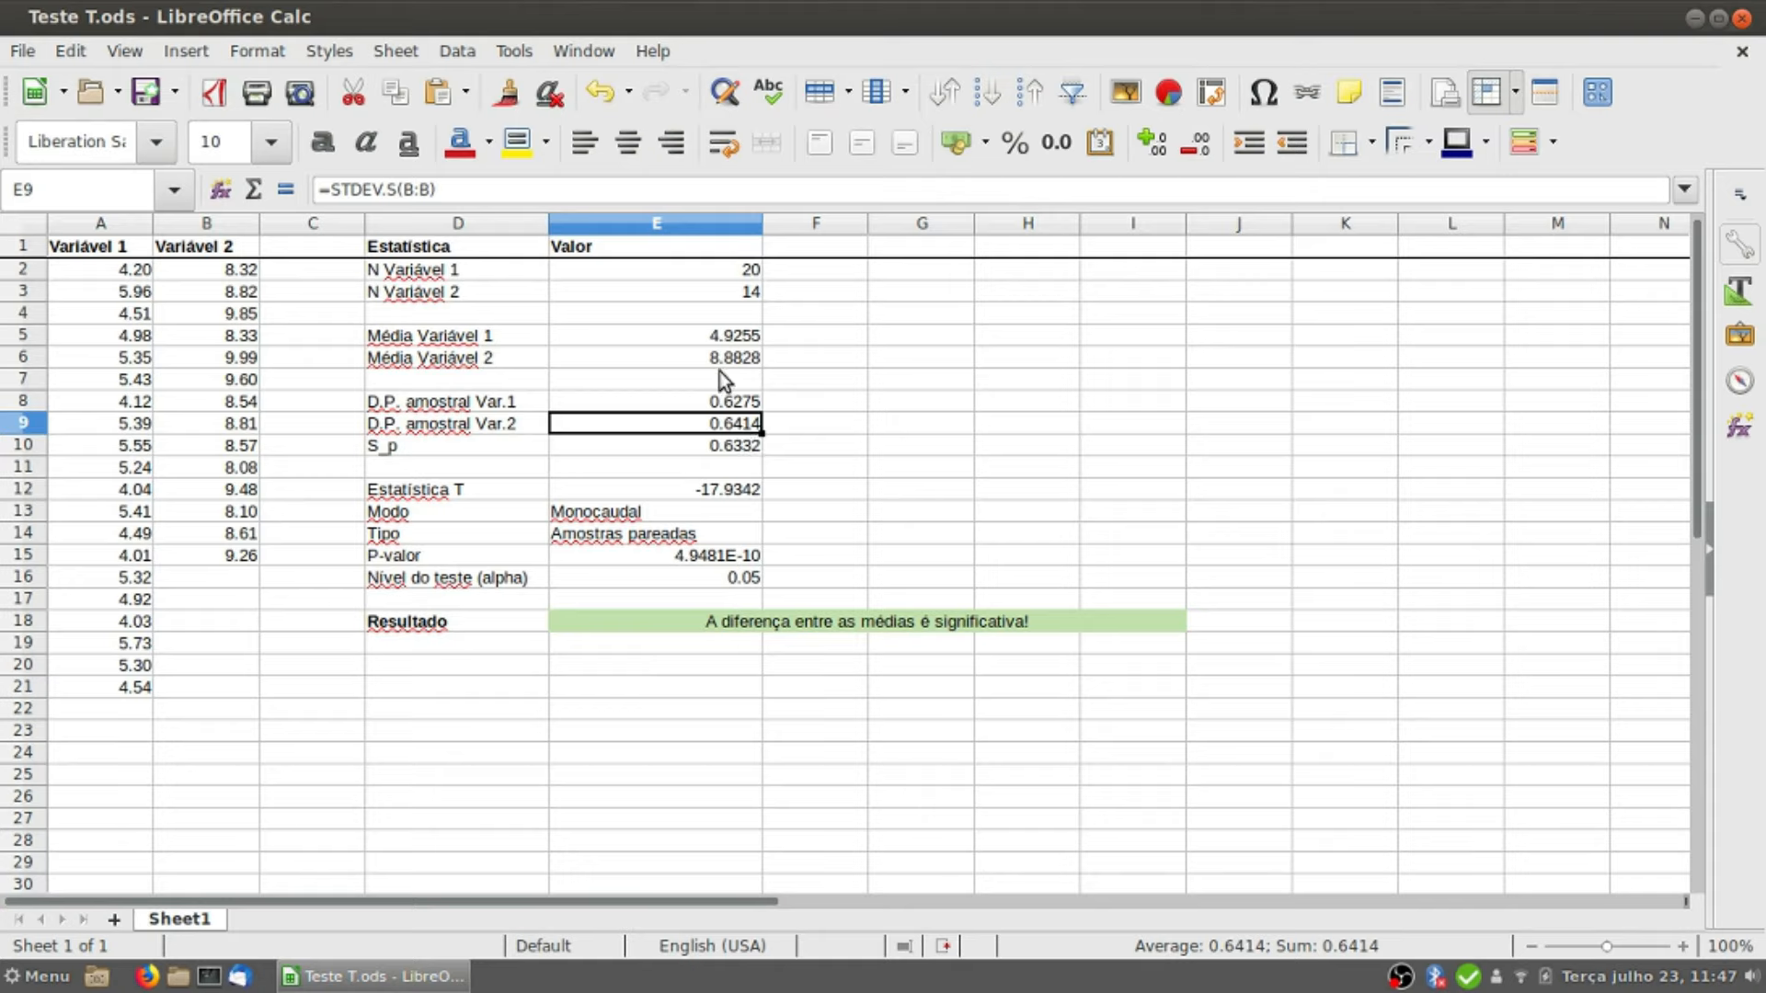
left_click(720, 452)
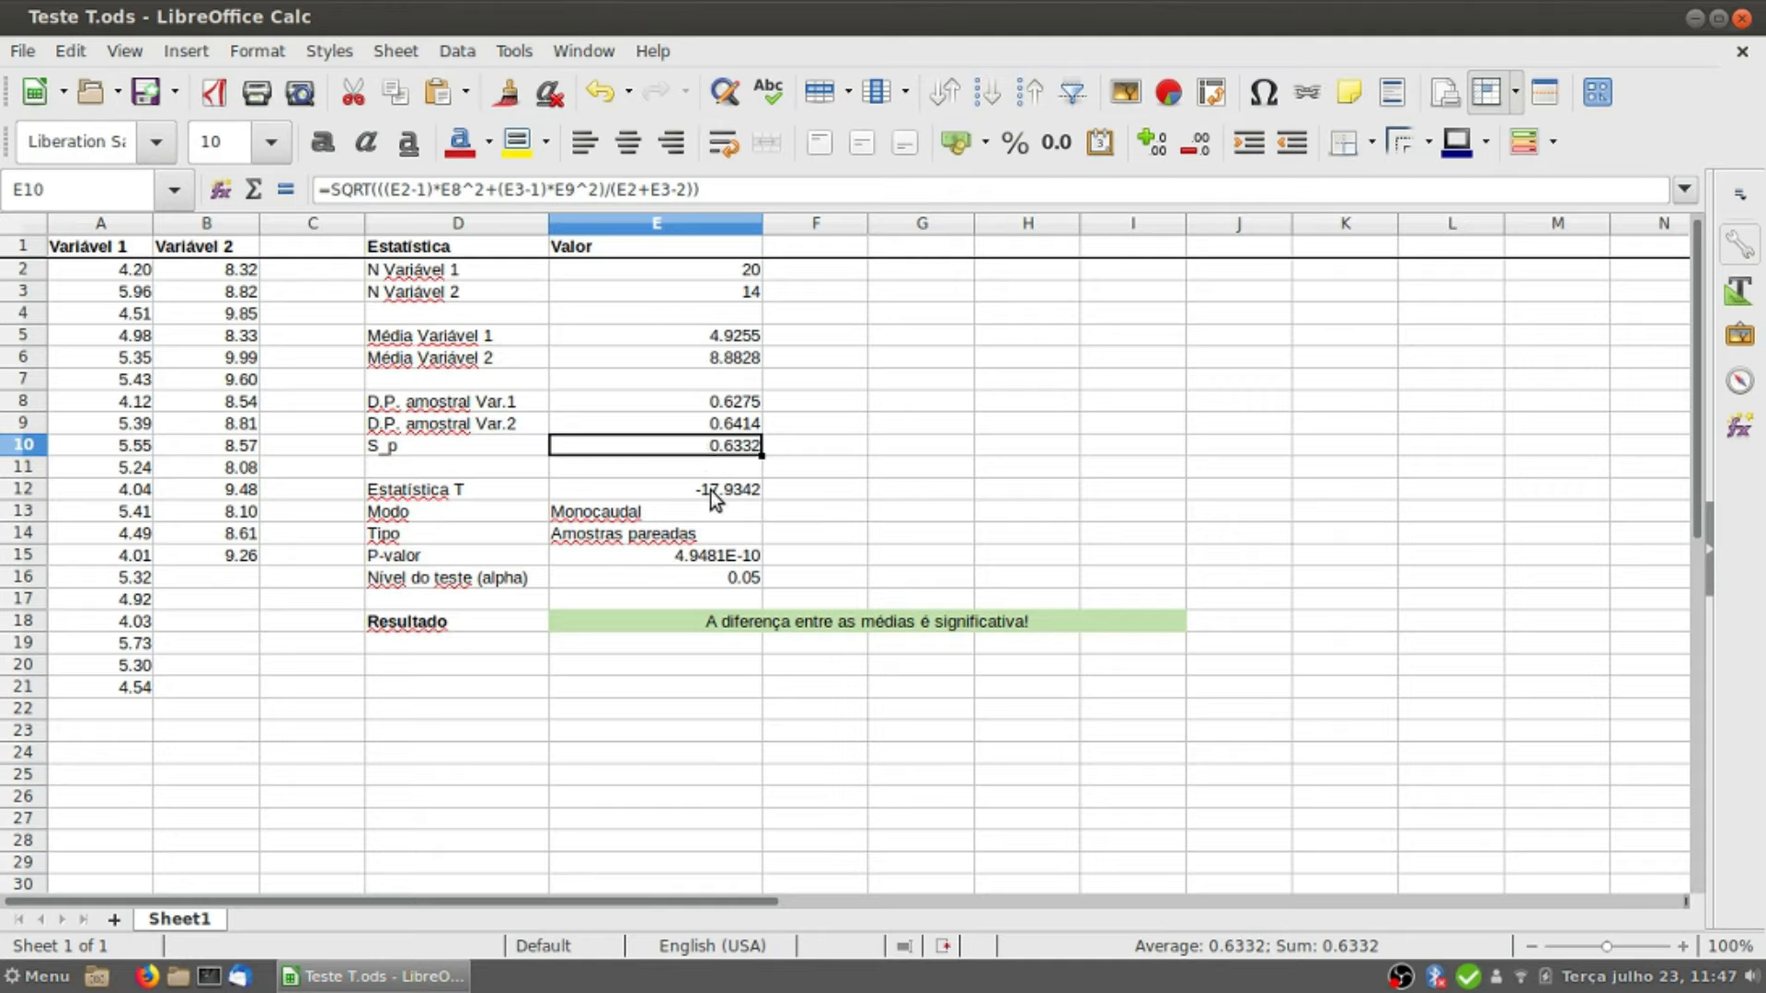
left_click(715, 493)
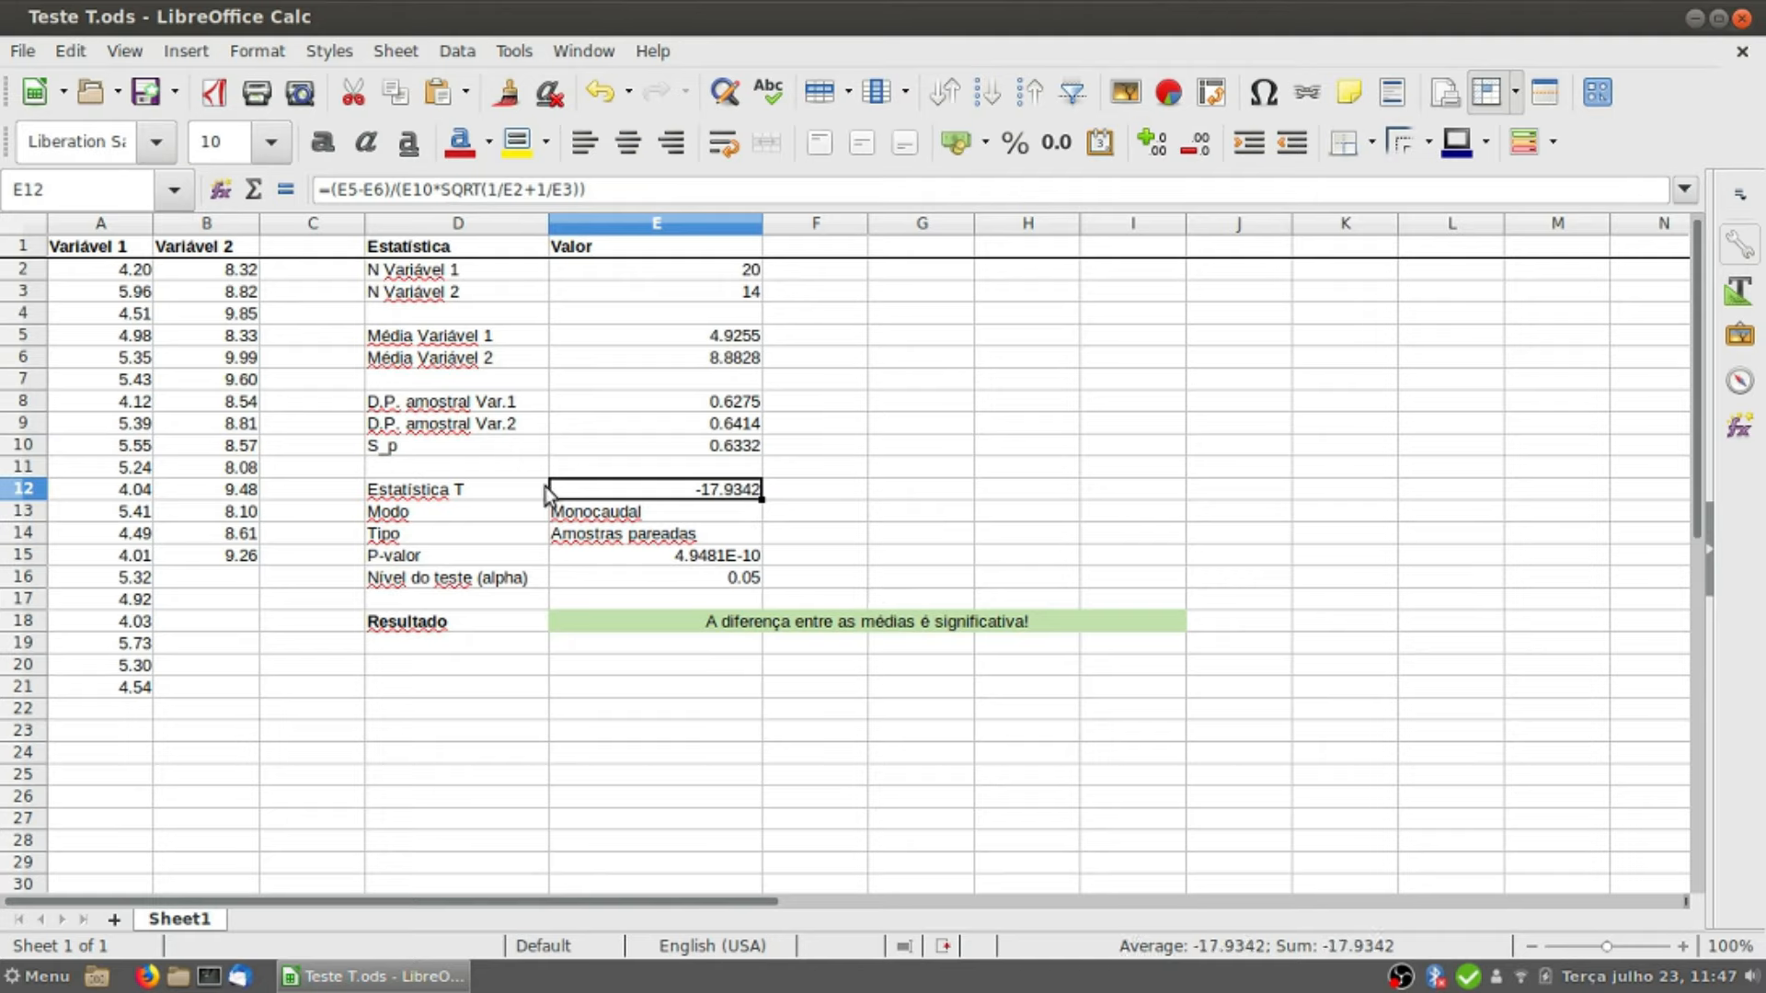
Step: Set the test mode (Modo) in E13 to Bicaudal
left_click(729, 513)
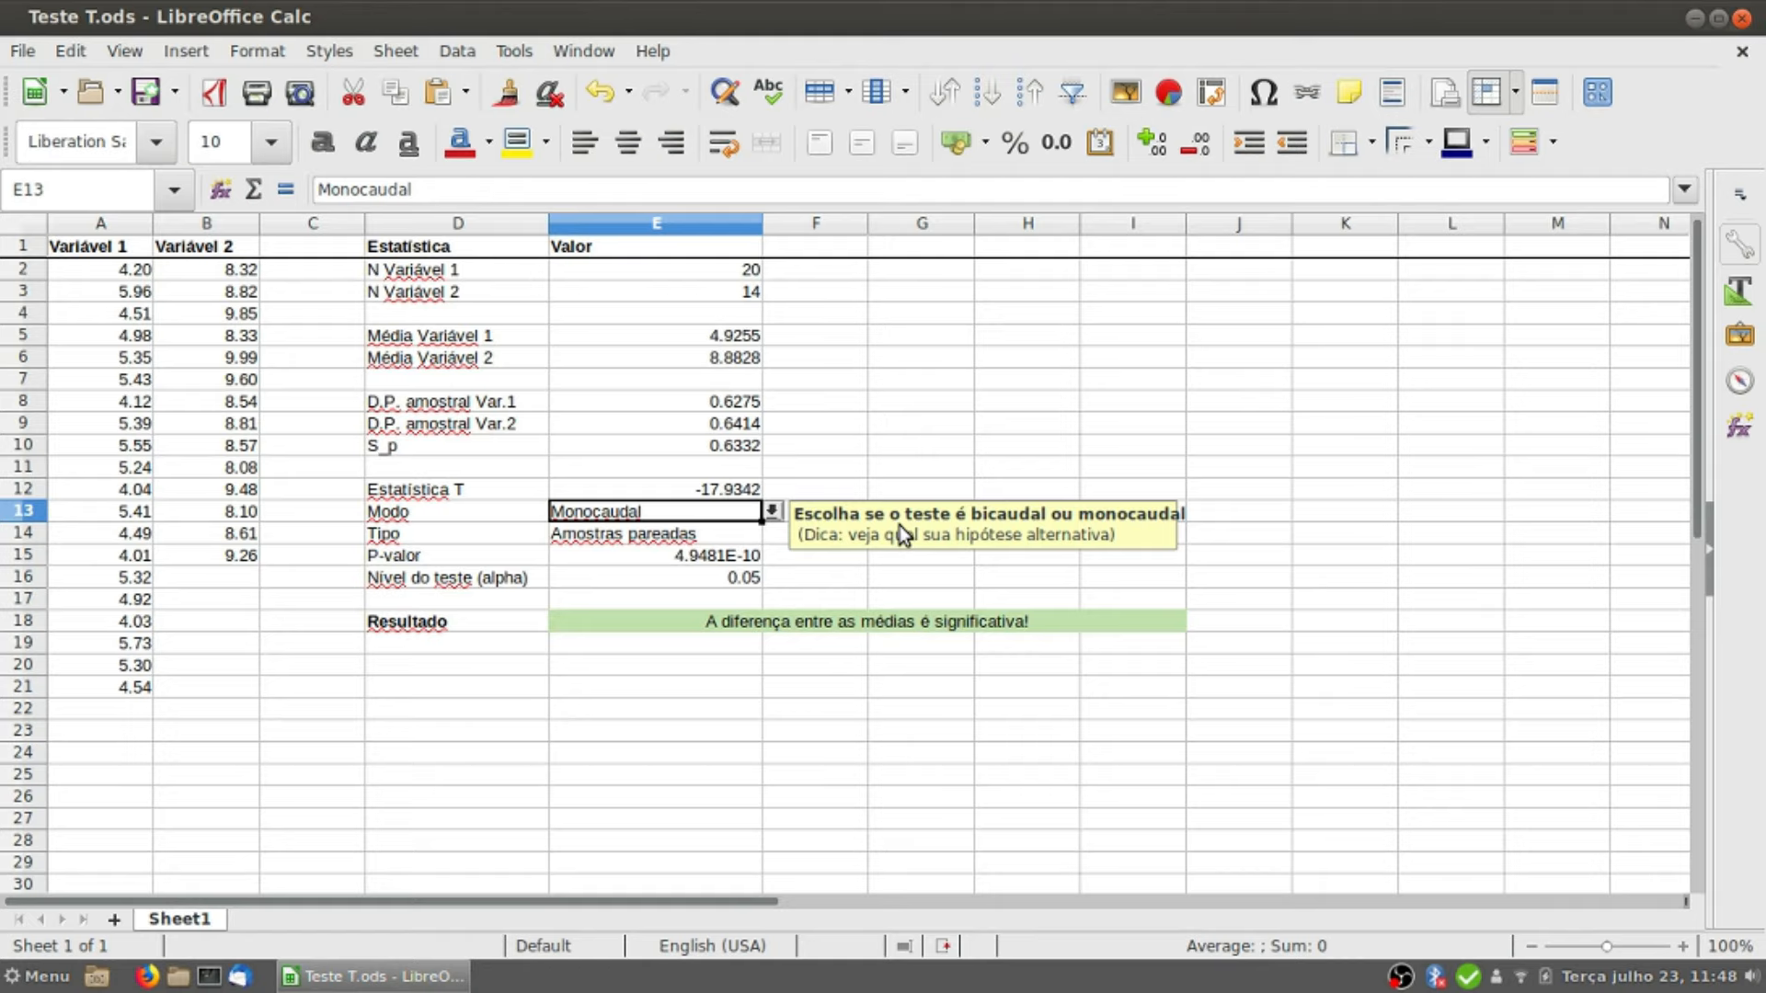
left_click(773, 512)
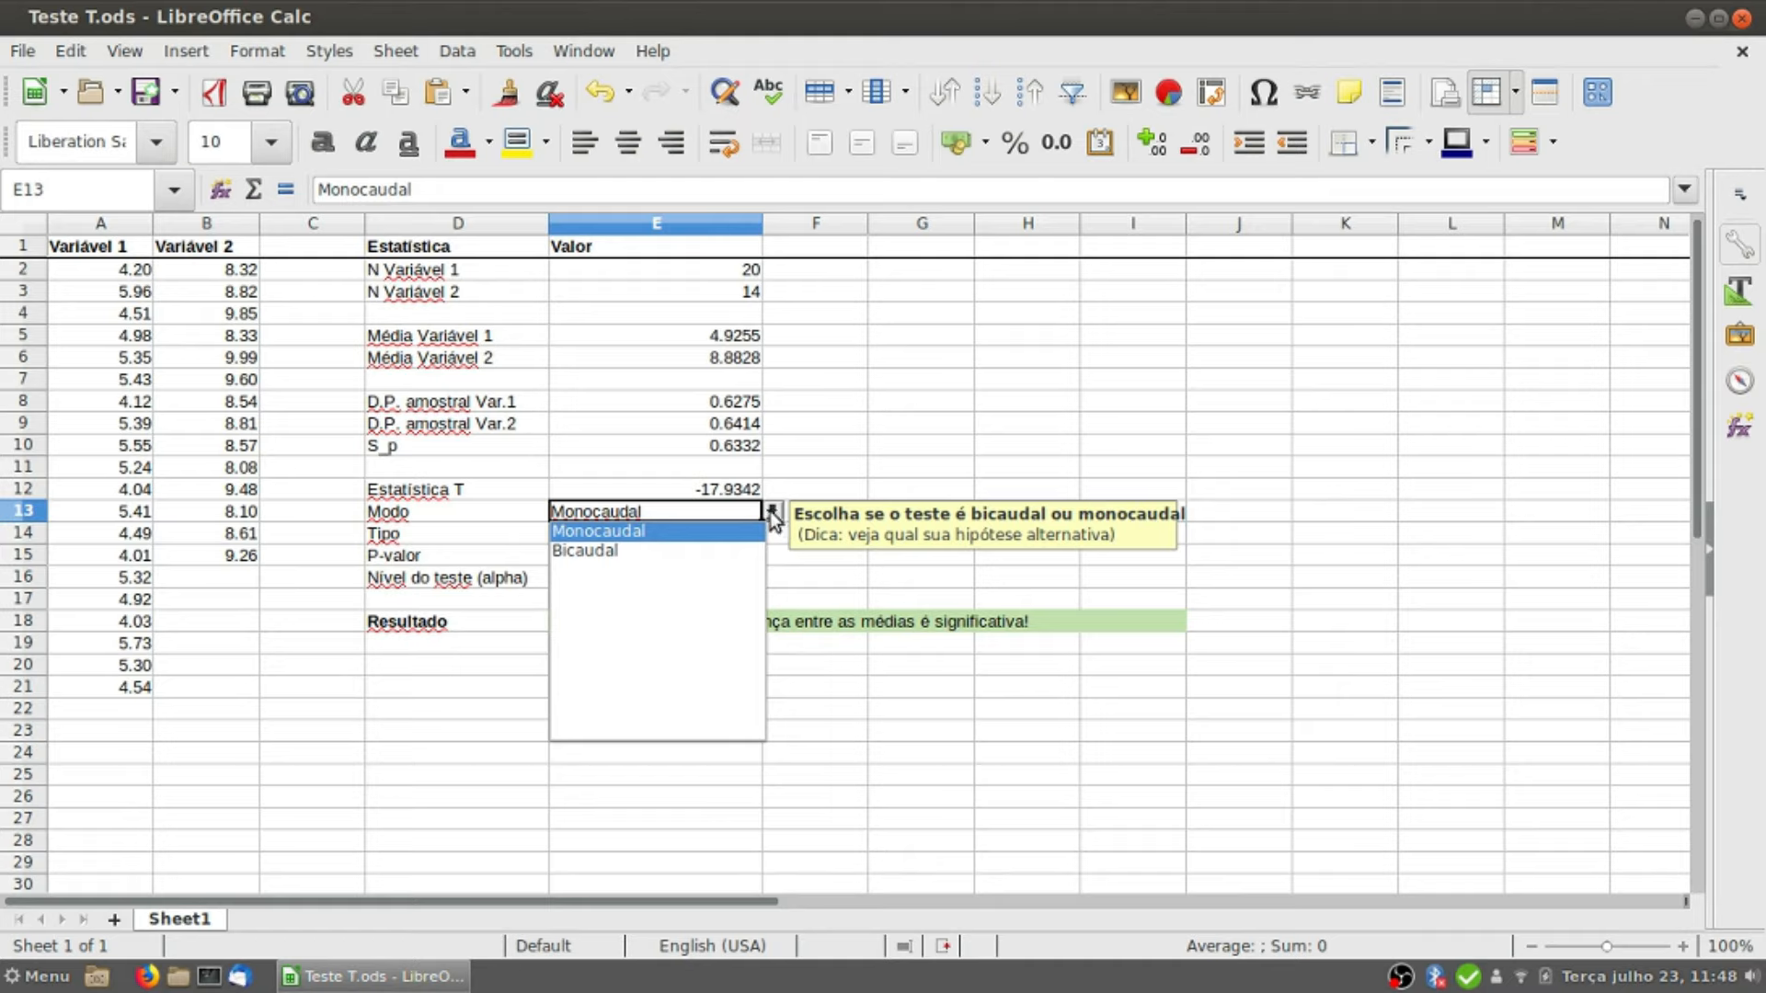
left_click(642, 550)
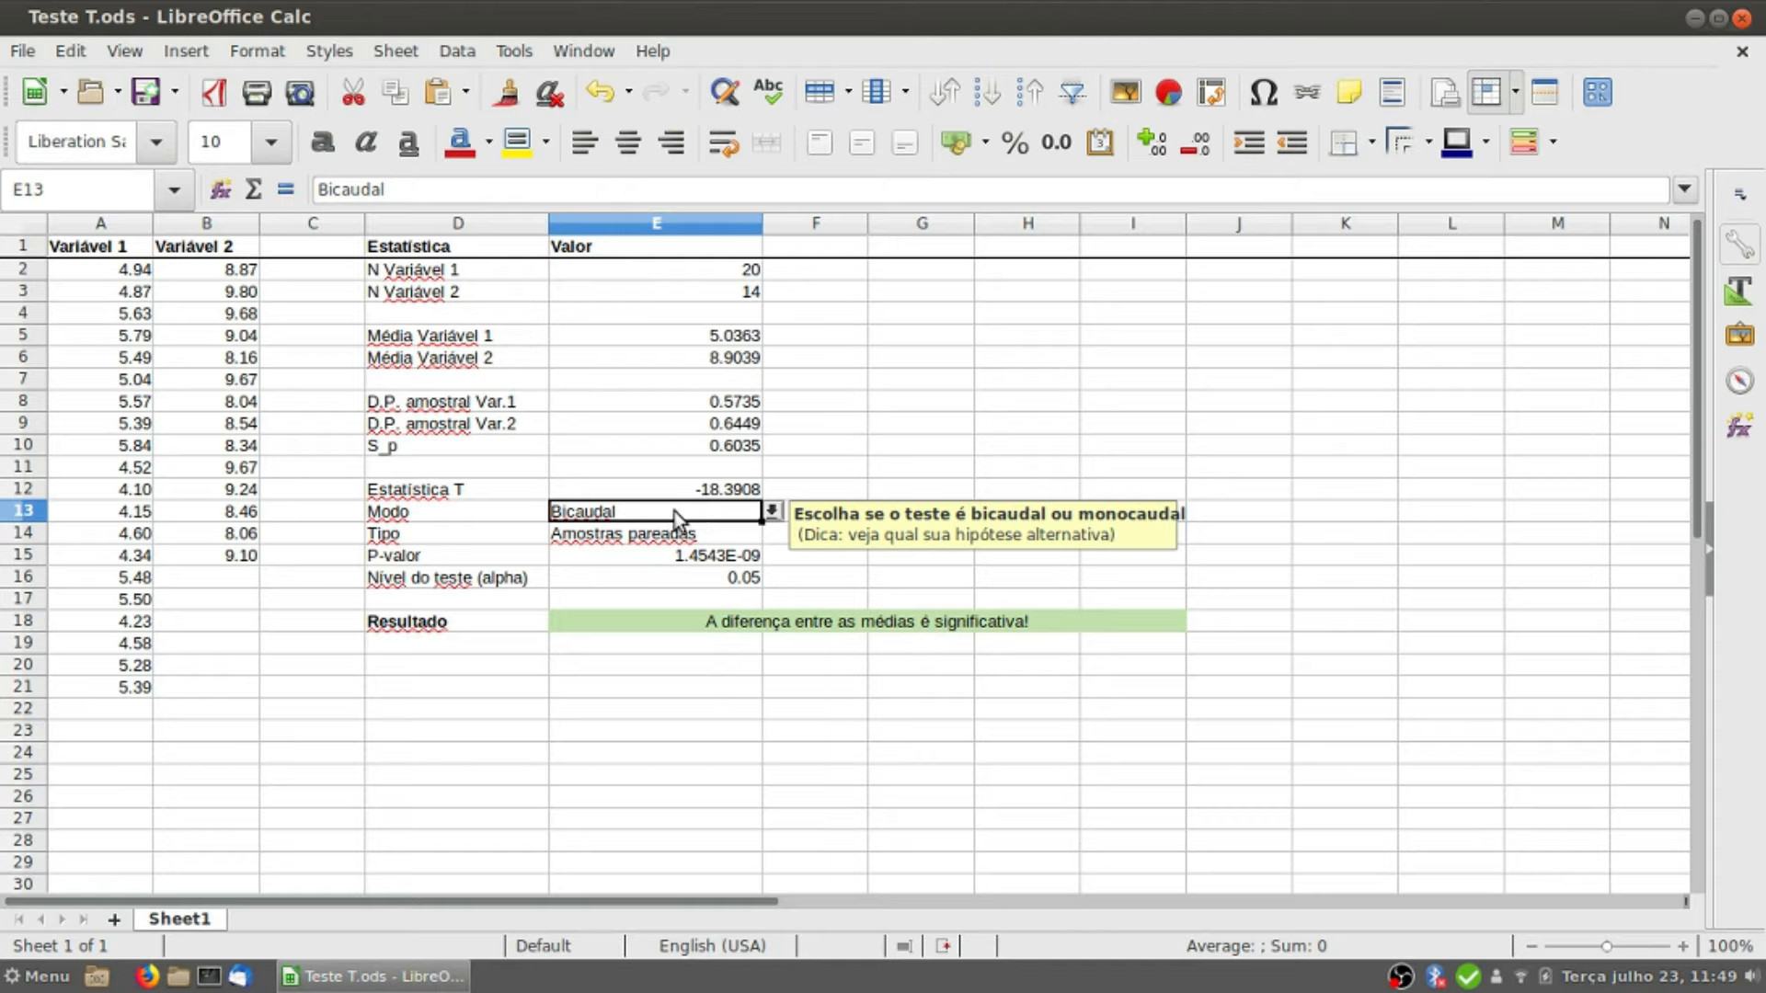
Step: Set the test type (Tipo) in E14 to Amostras independentes
left_click(694, 536)
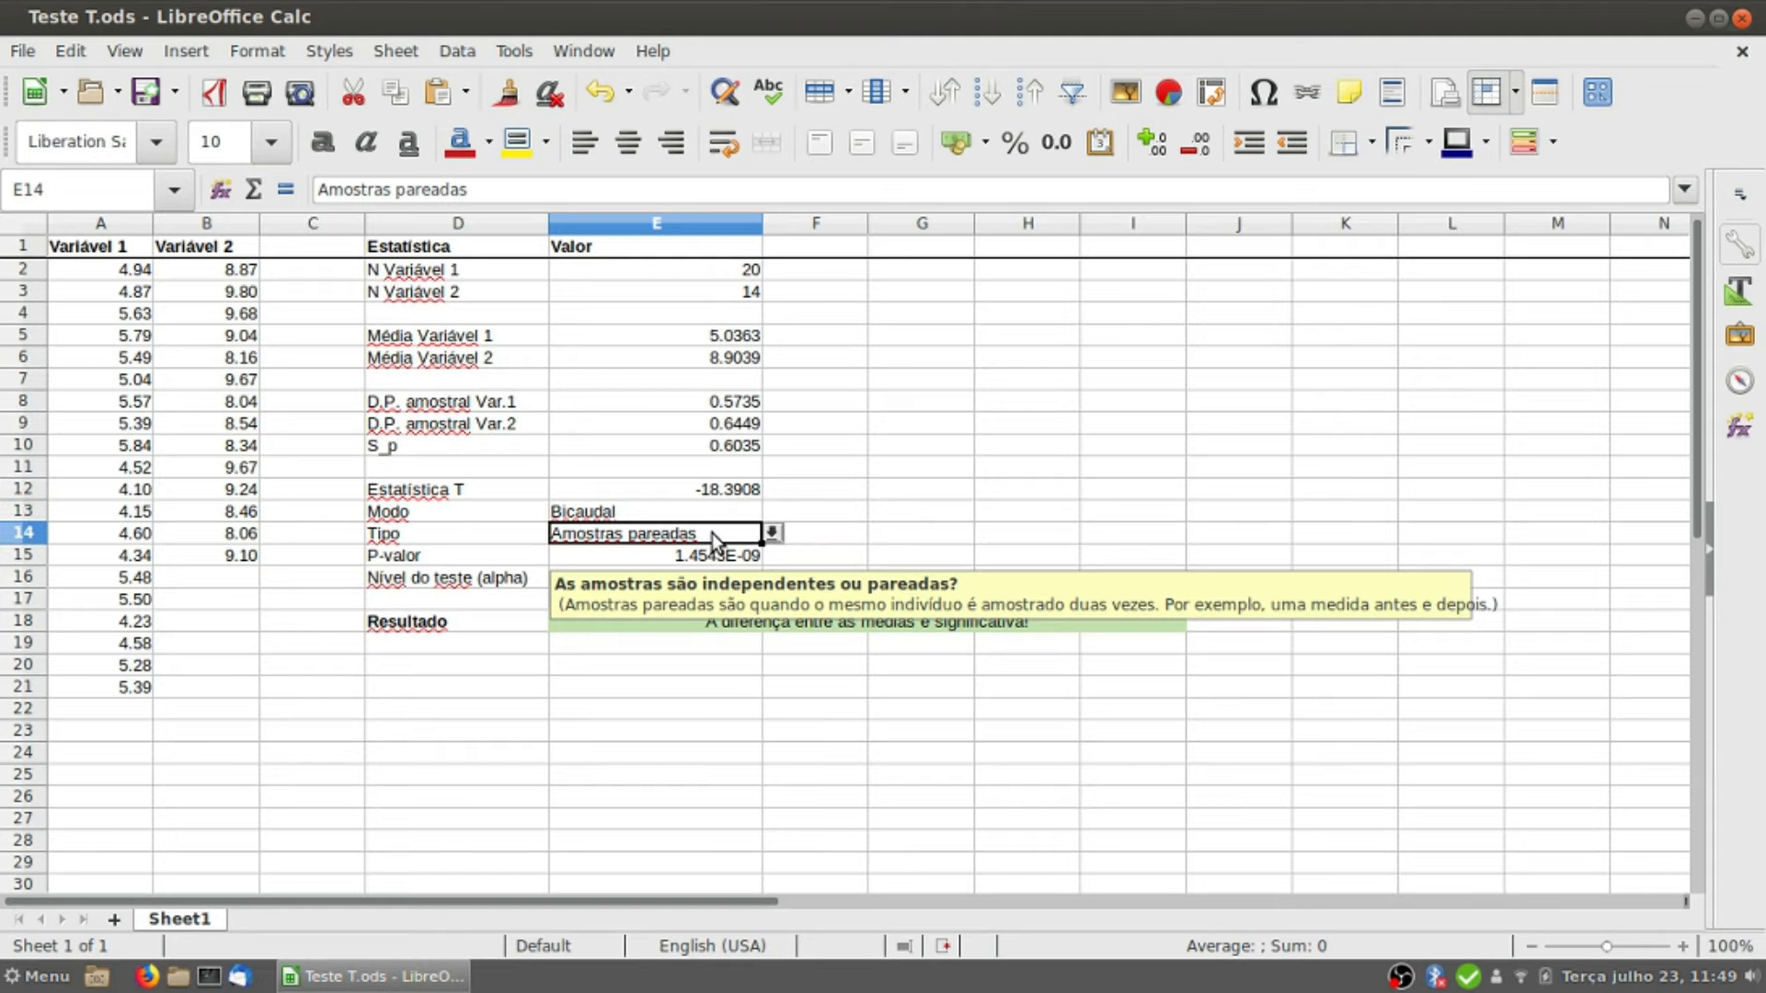
left_click(773, 533)
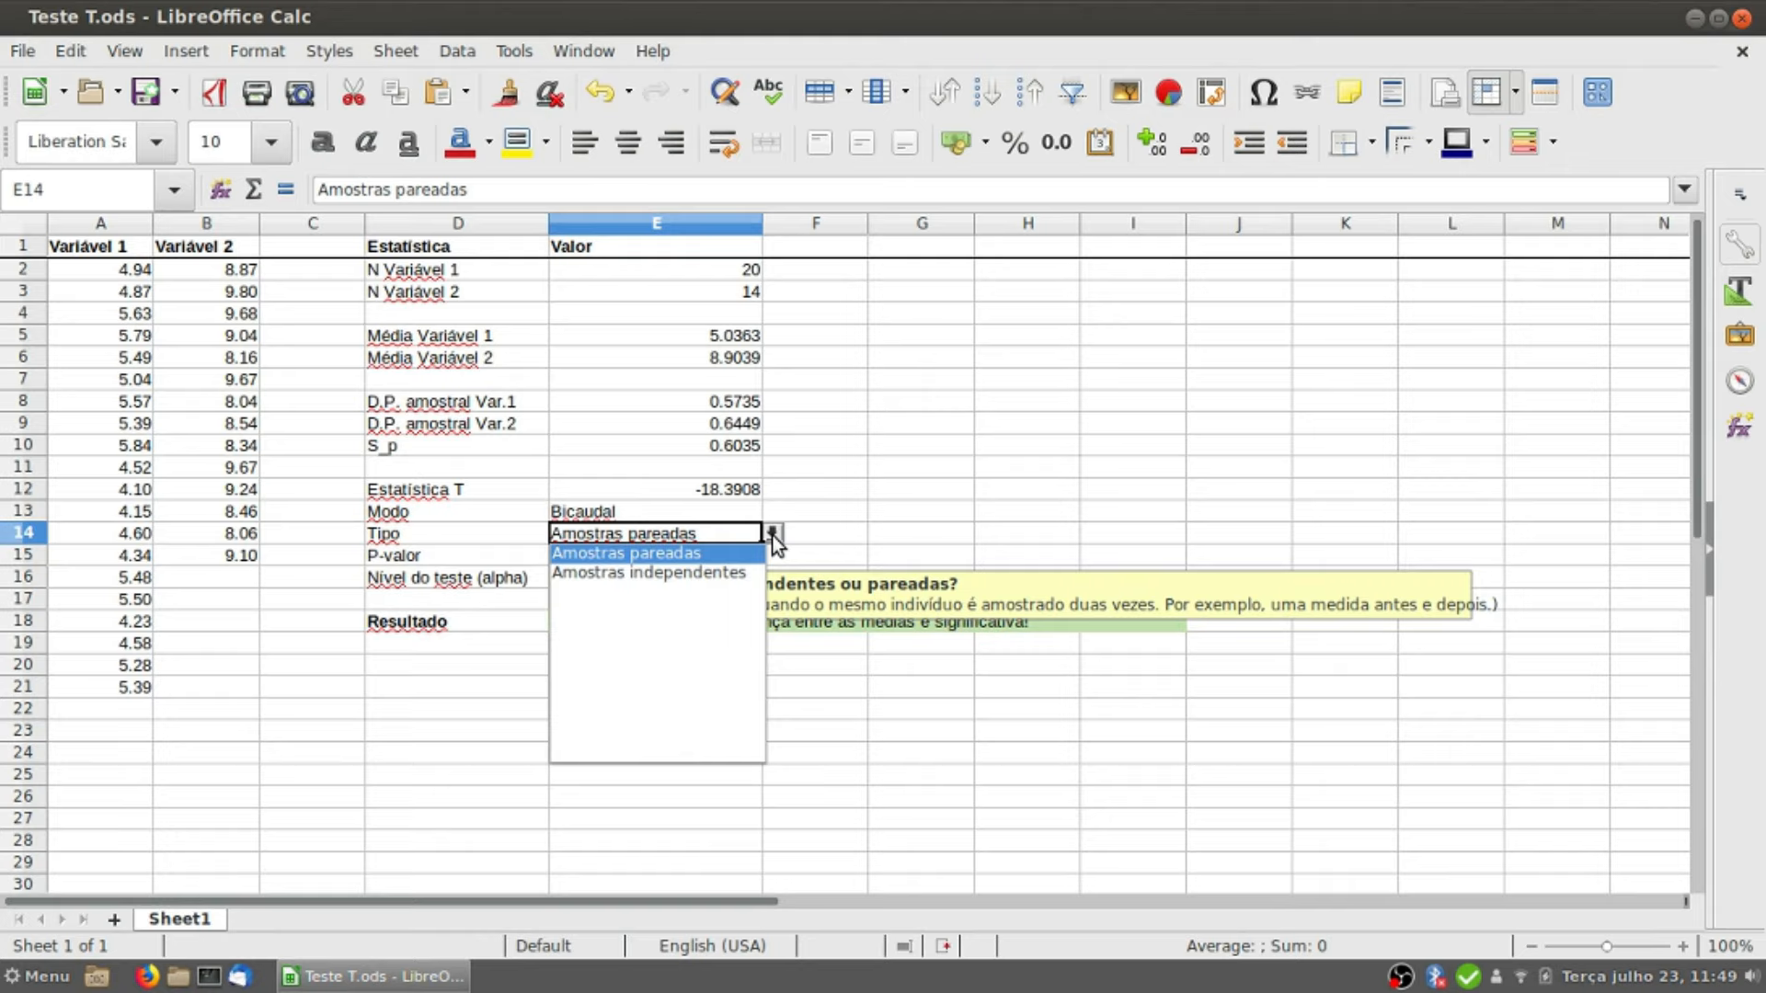
left_click(700, 573)
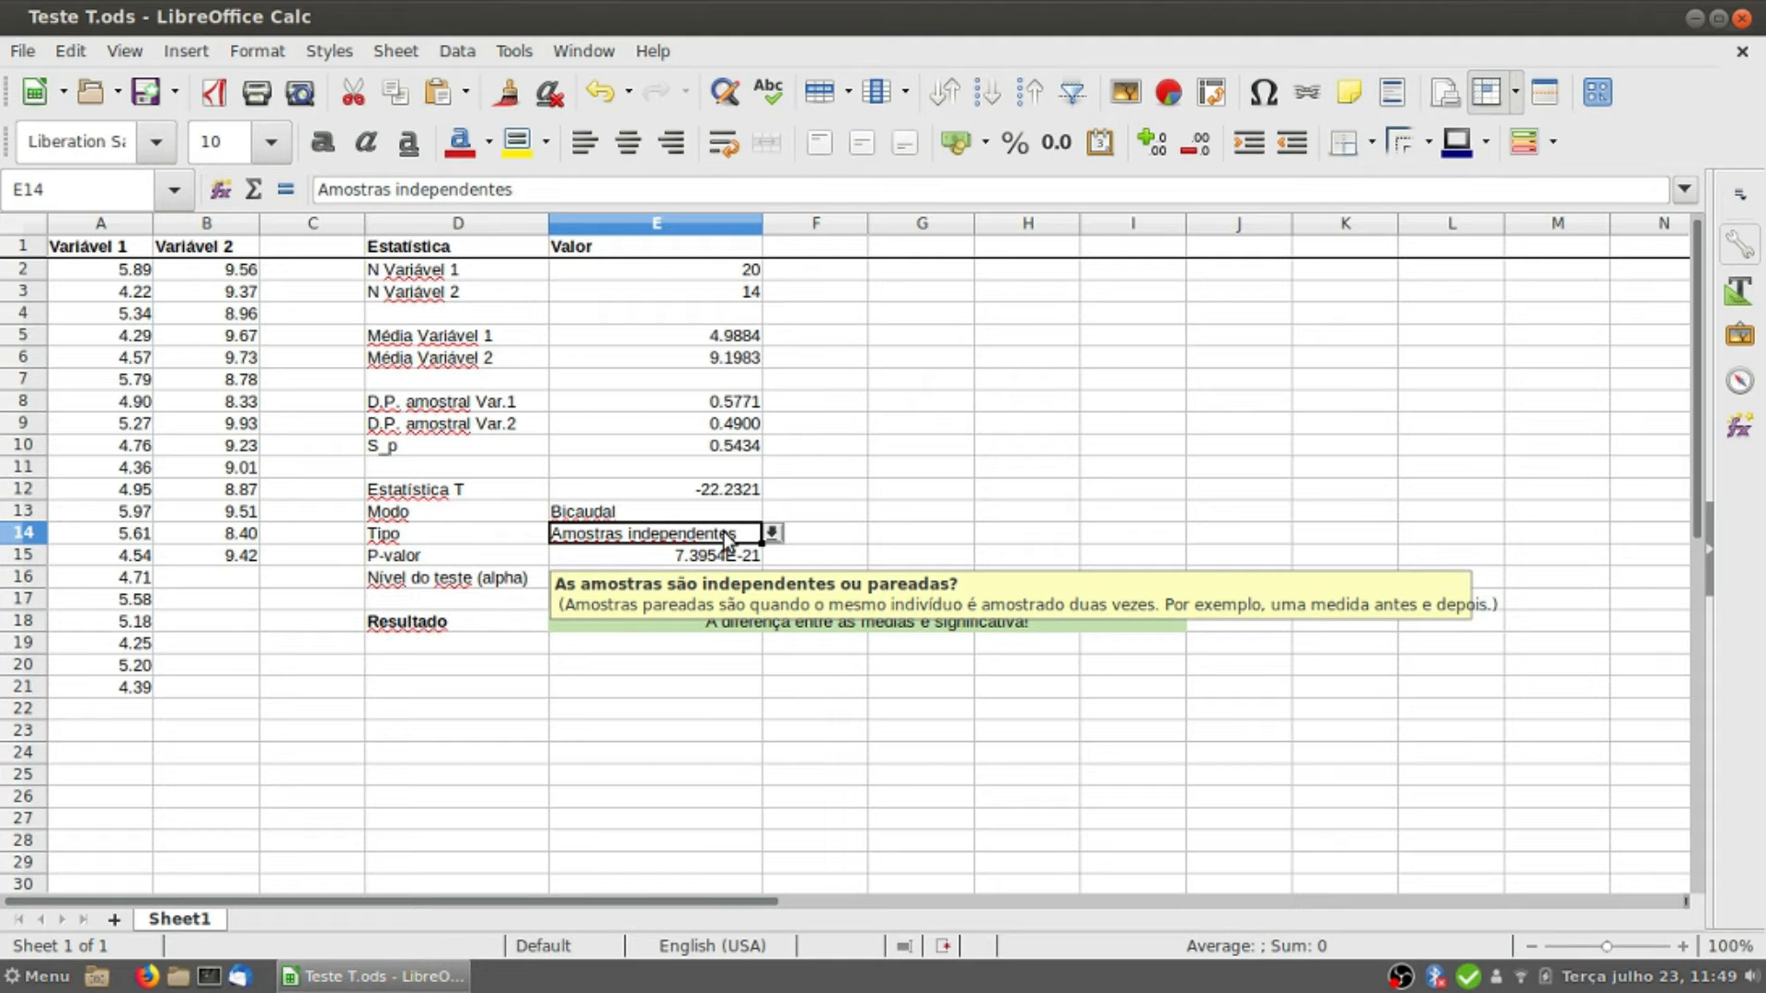
Step: Compare the Variável 1 and Variável 2 data columns and their paired values in row 3
left_click(81, 223)
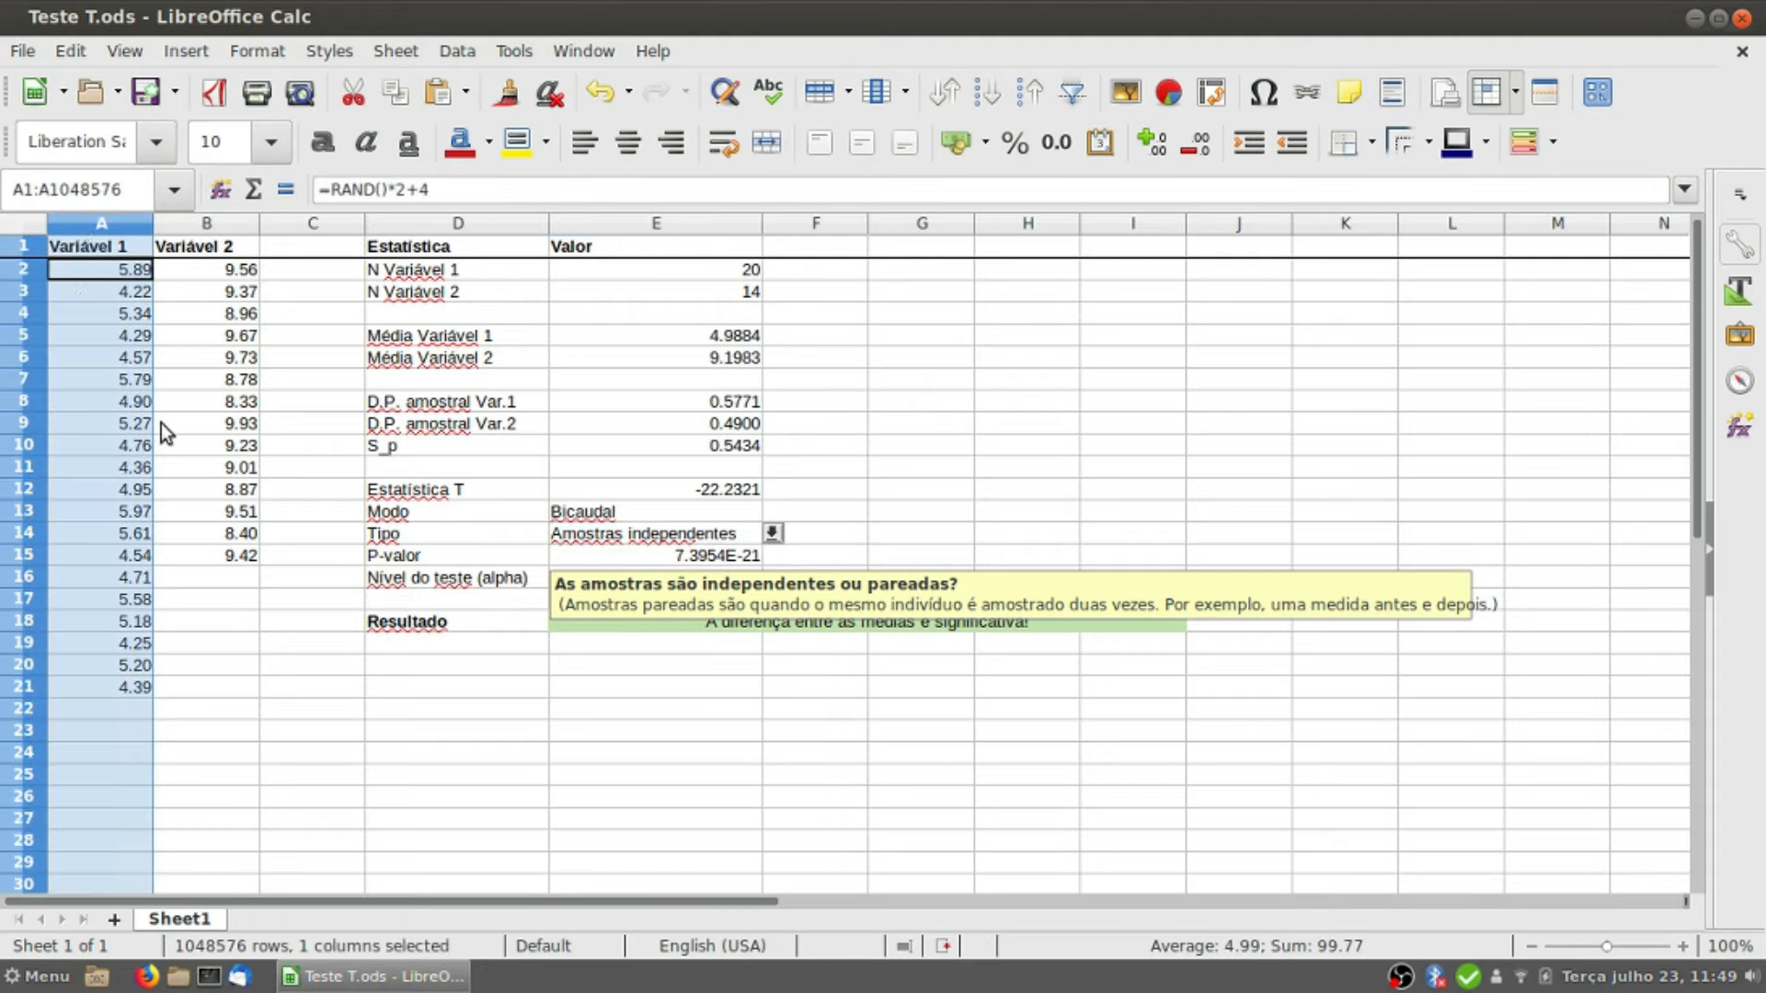
left_click(204, 226)
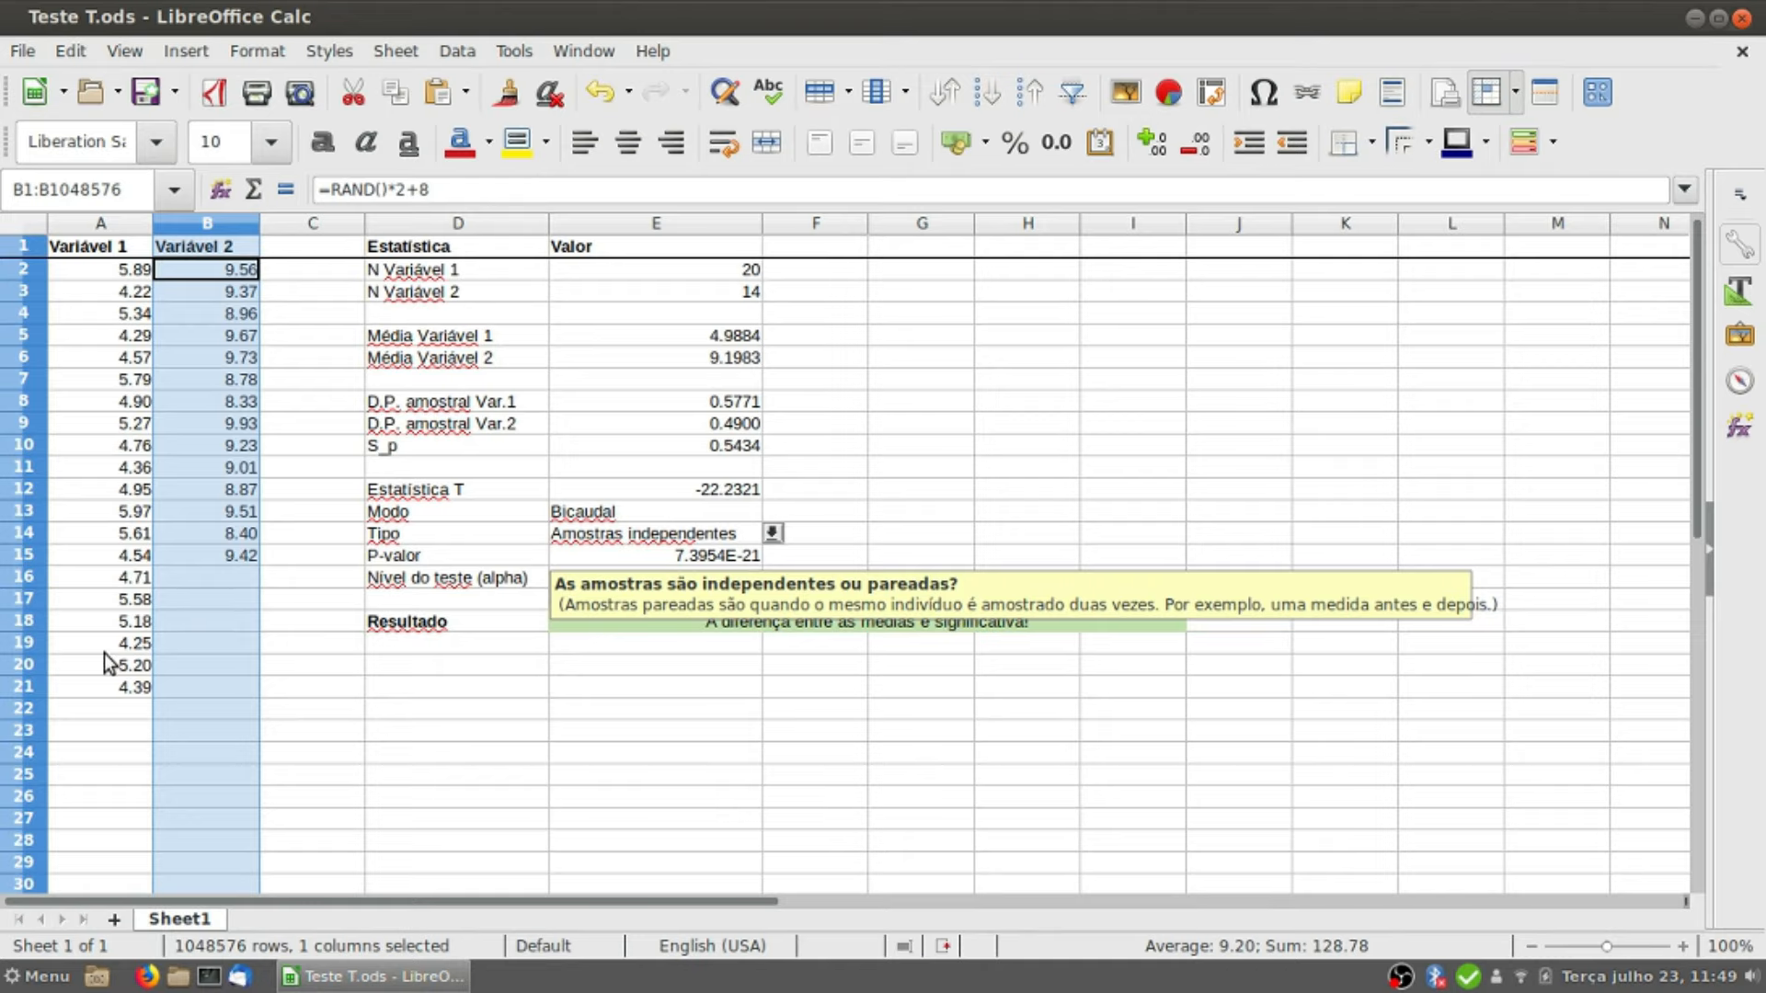
left_click(135, 291)
left_click(195, 290)
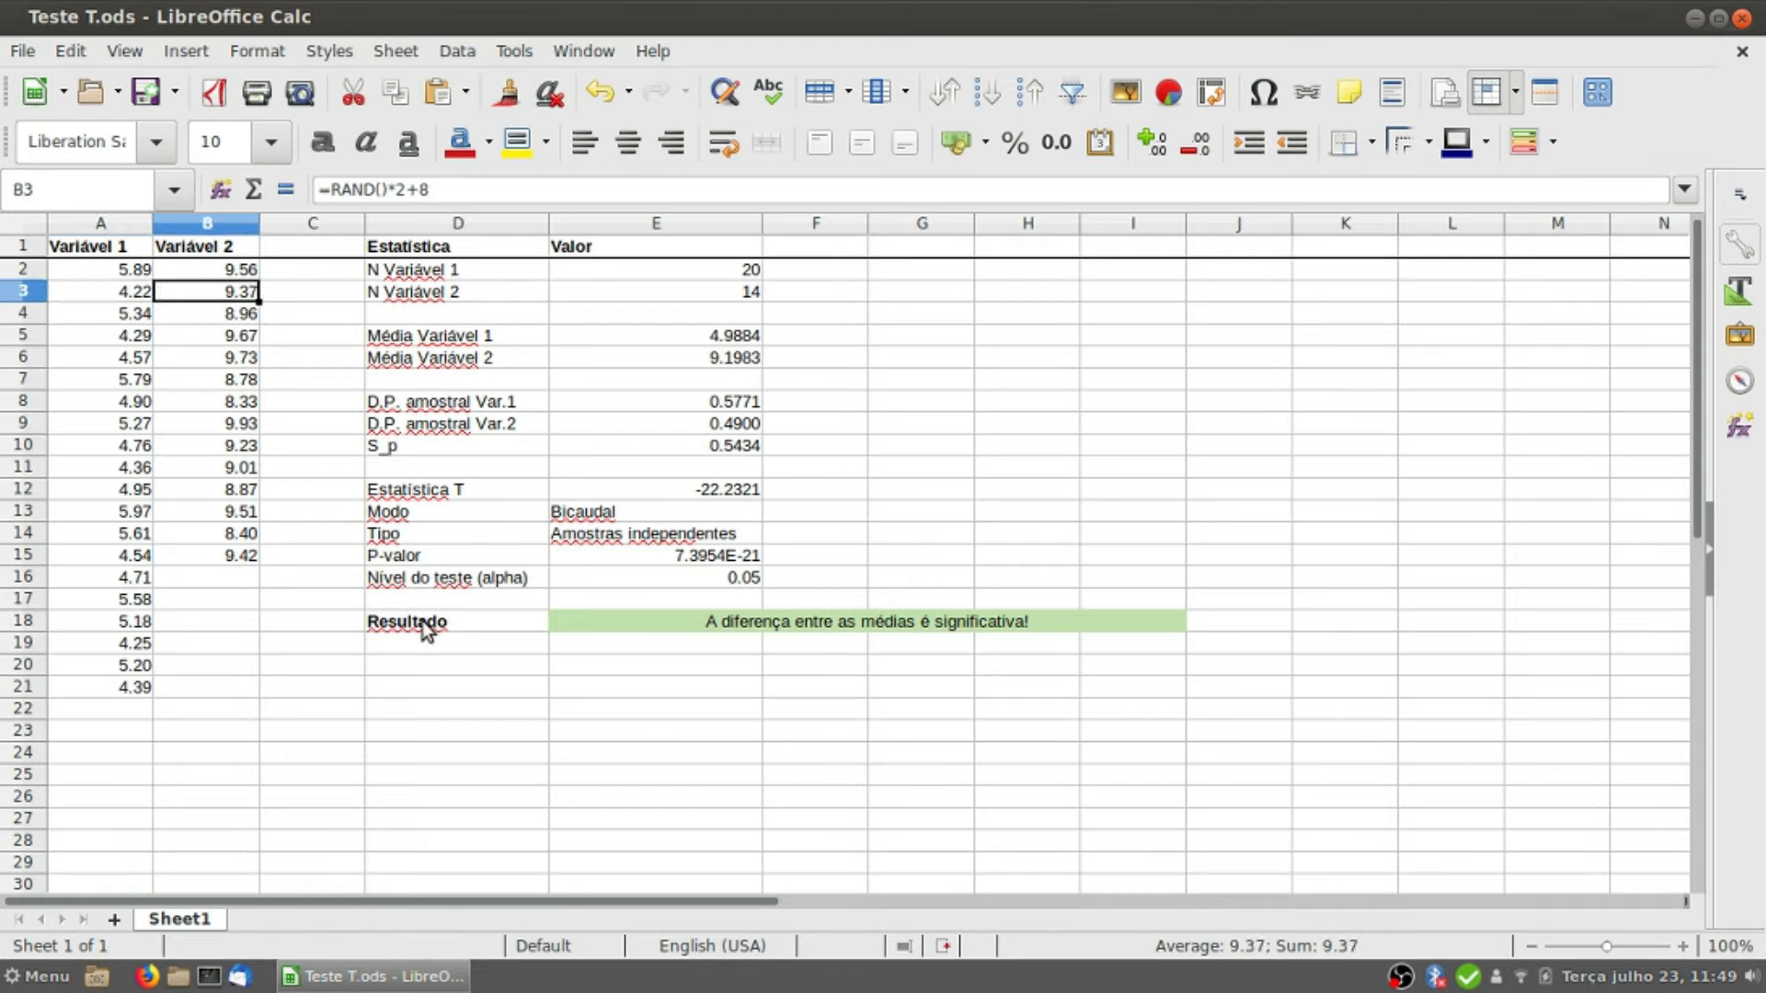
Step: Set the test type (Tipo) in E14 to Amostras pareadas
left_click(690, 537)
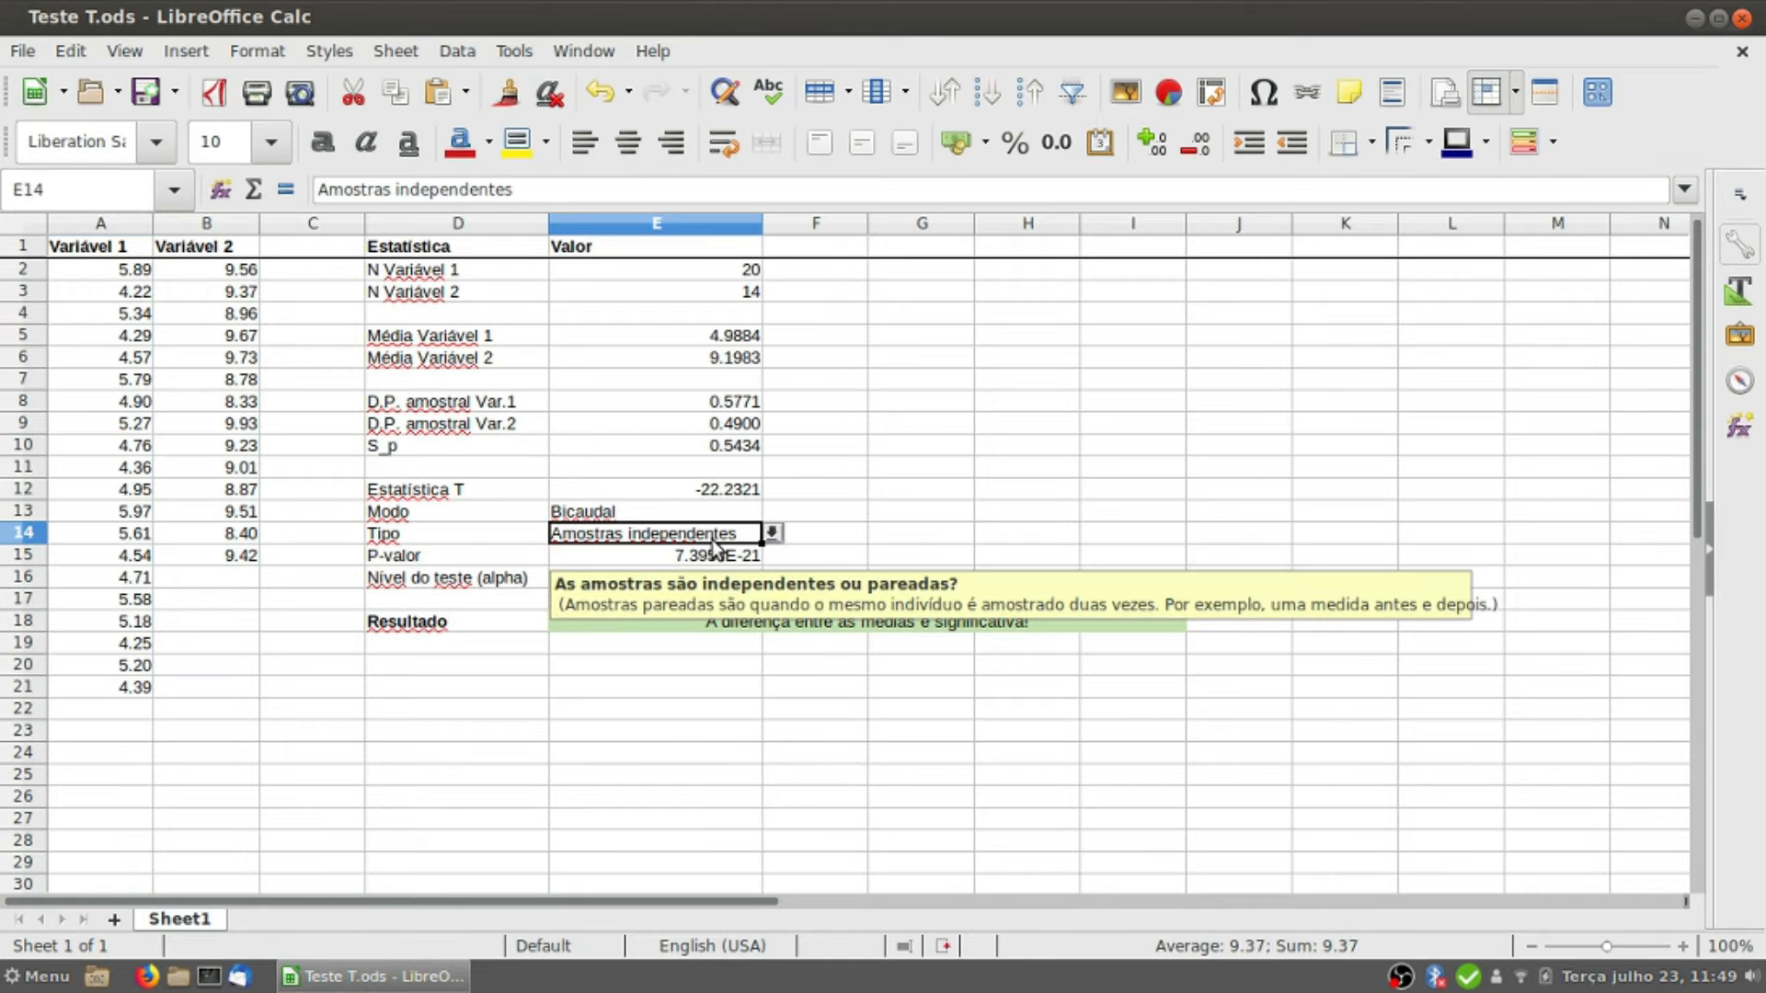
left_click(772, 533)
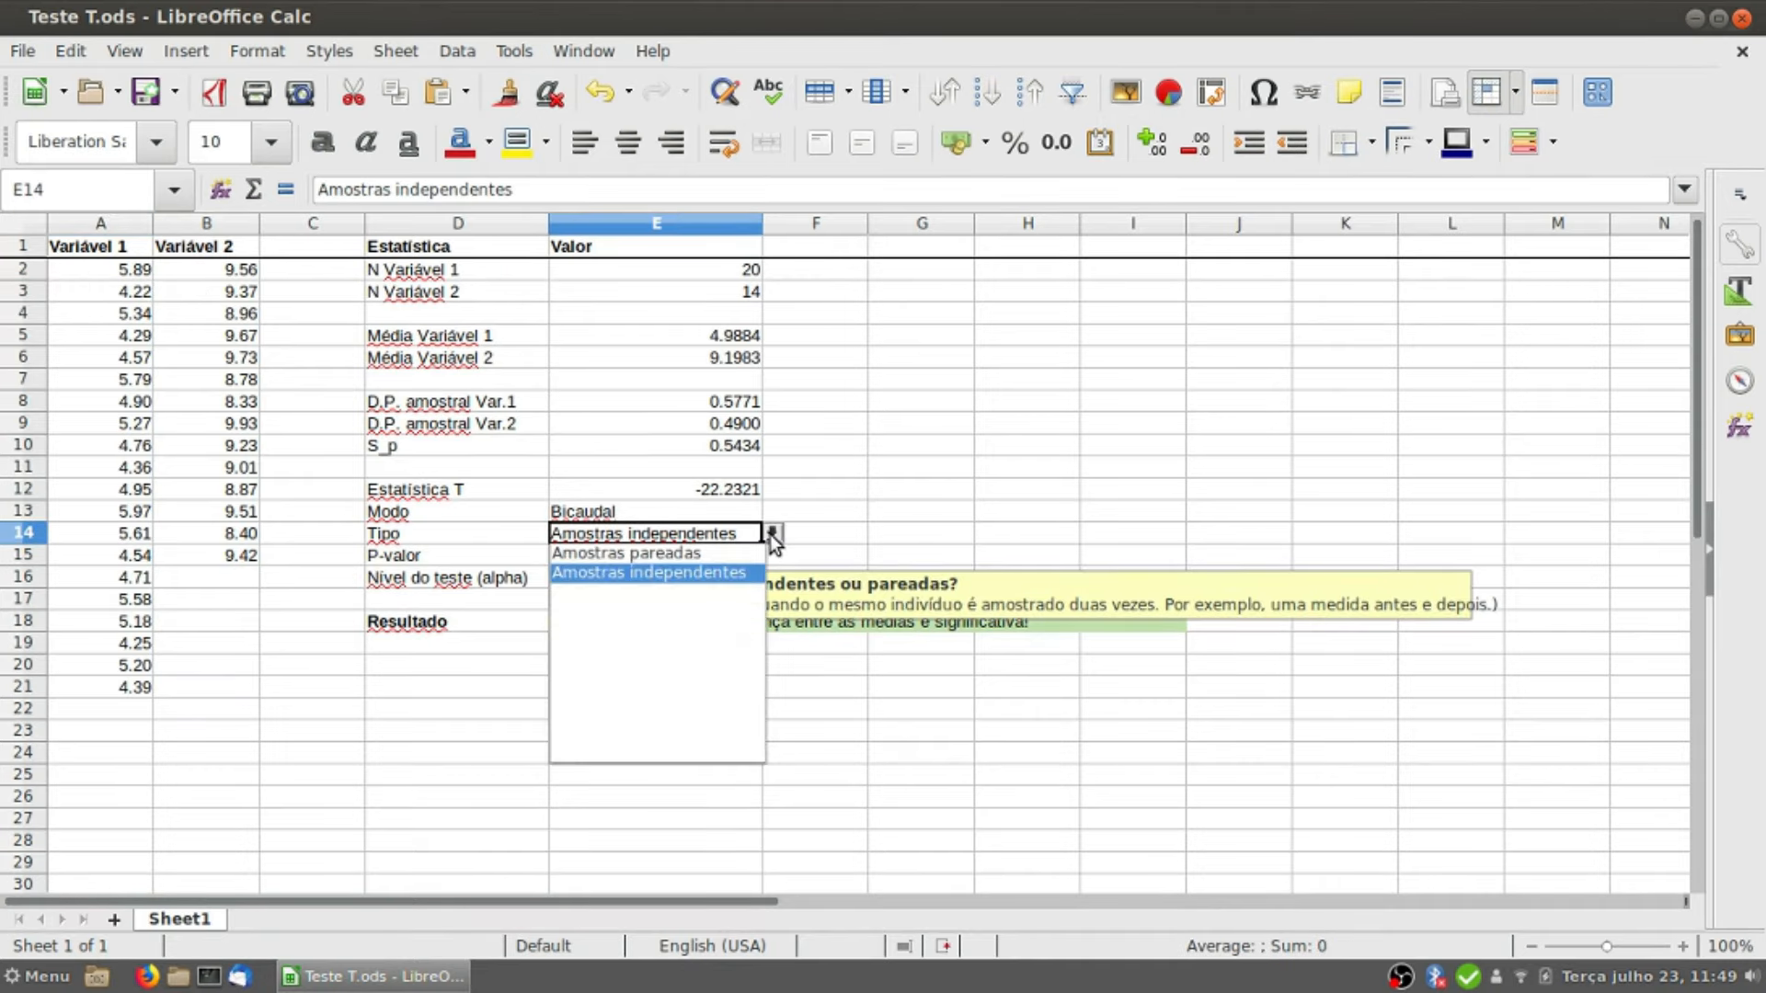
left_click(699, 553)
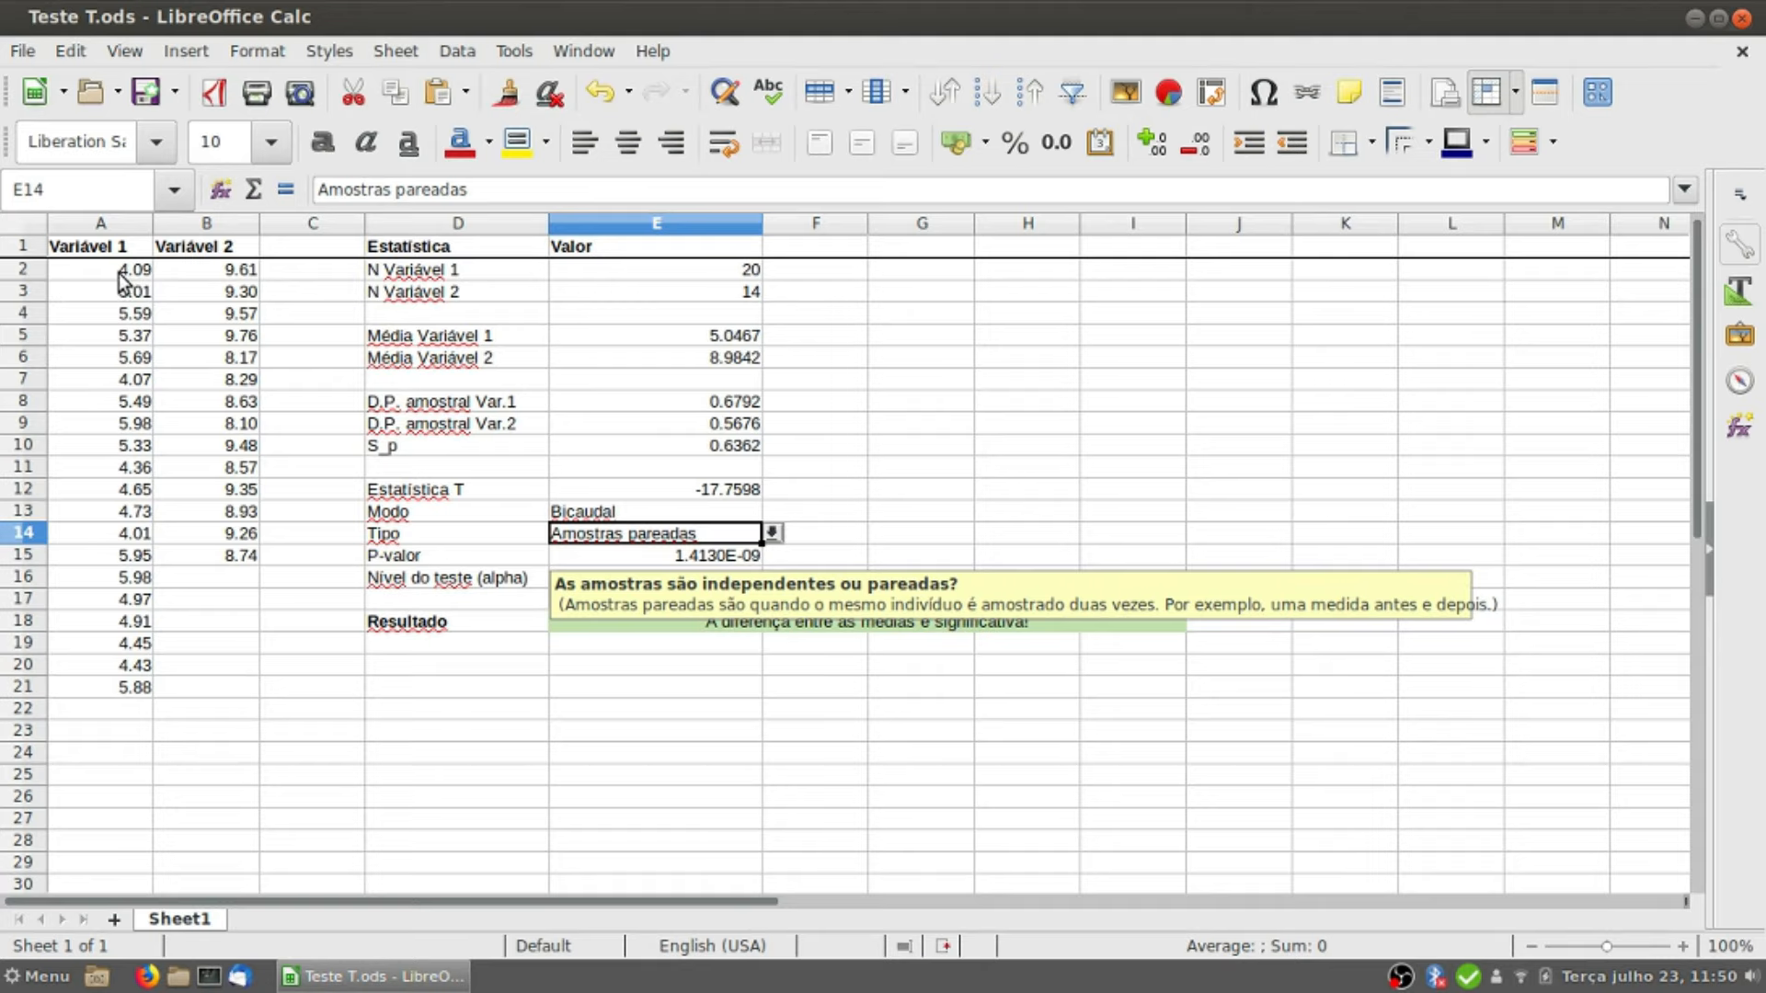
Step: Select the Variável 1 data in A2:A21 and the Variável 2 data in B2:B15 to compare their sample sizes
left_click_drag(122, 279, 108, 692)
left_click(118, 752)
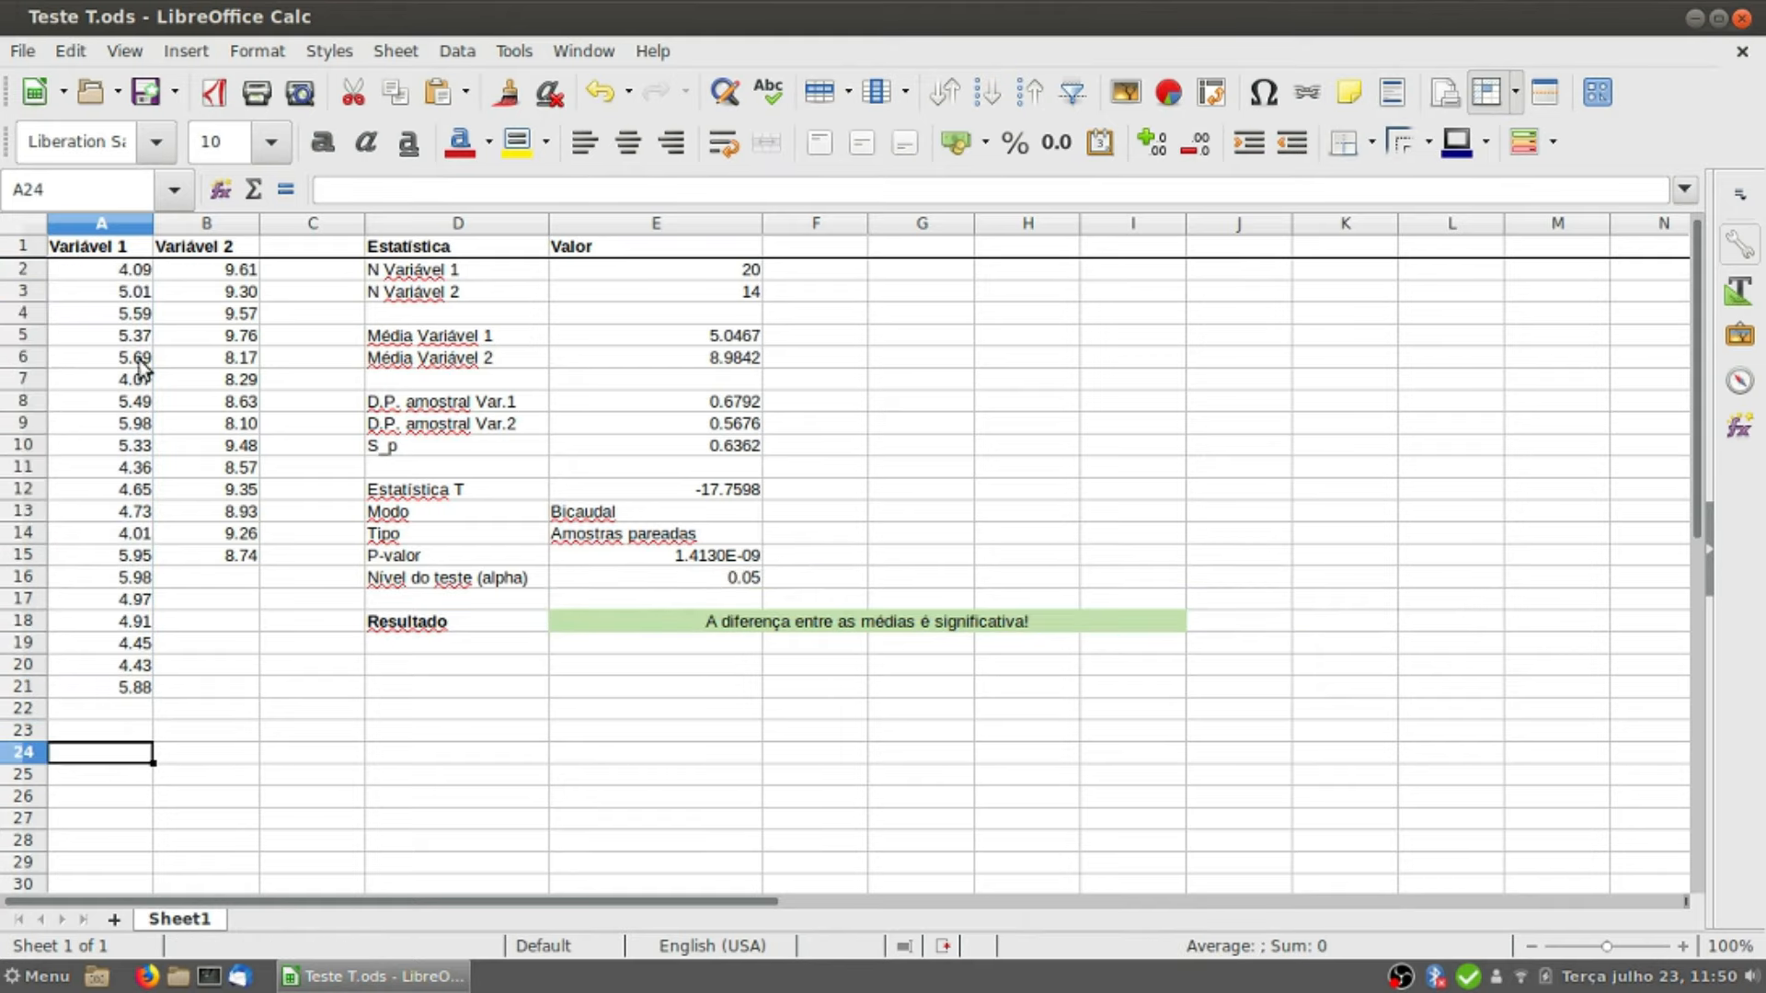
left_click(208, 268)
left_click_drag(210, 270, 212, 555)
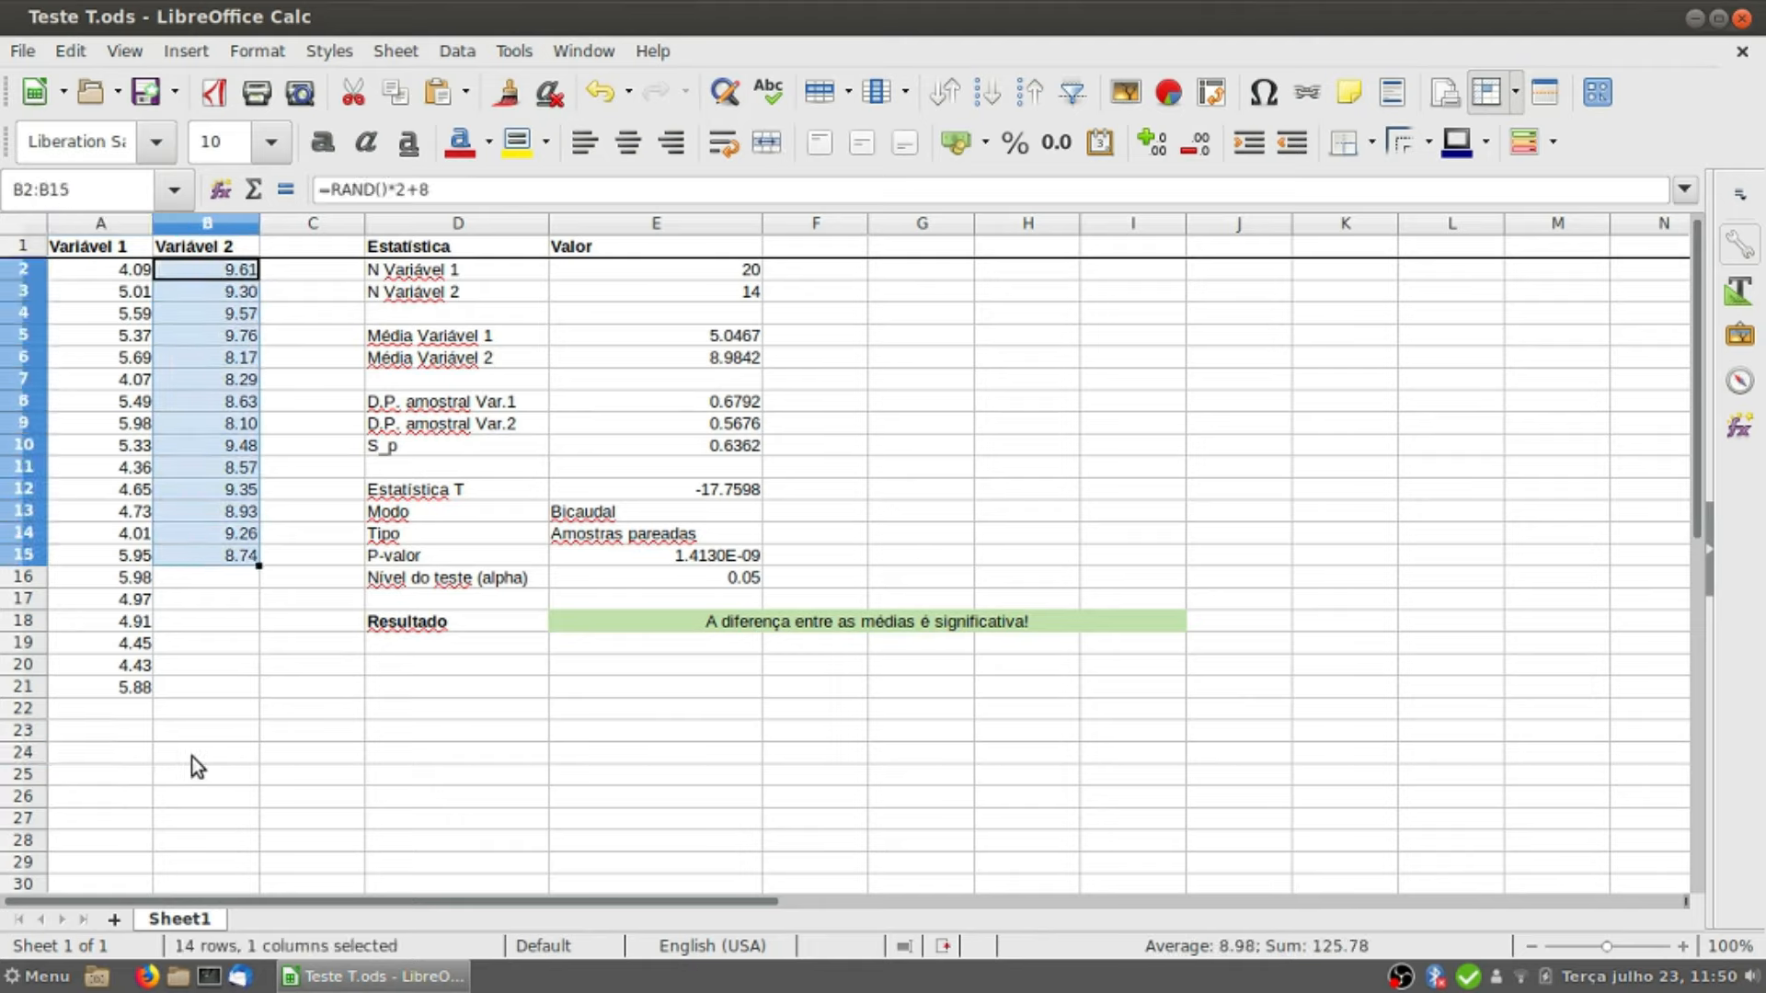
Step: Extend the Variável 2 formula =RAND()*2+8 from B15 down to B21
left_click(191, 756)
left_click(215, 554)
left_click_drag(256, 557, 241, 690)
left_click(195, 692)
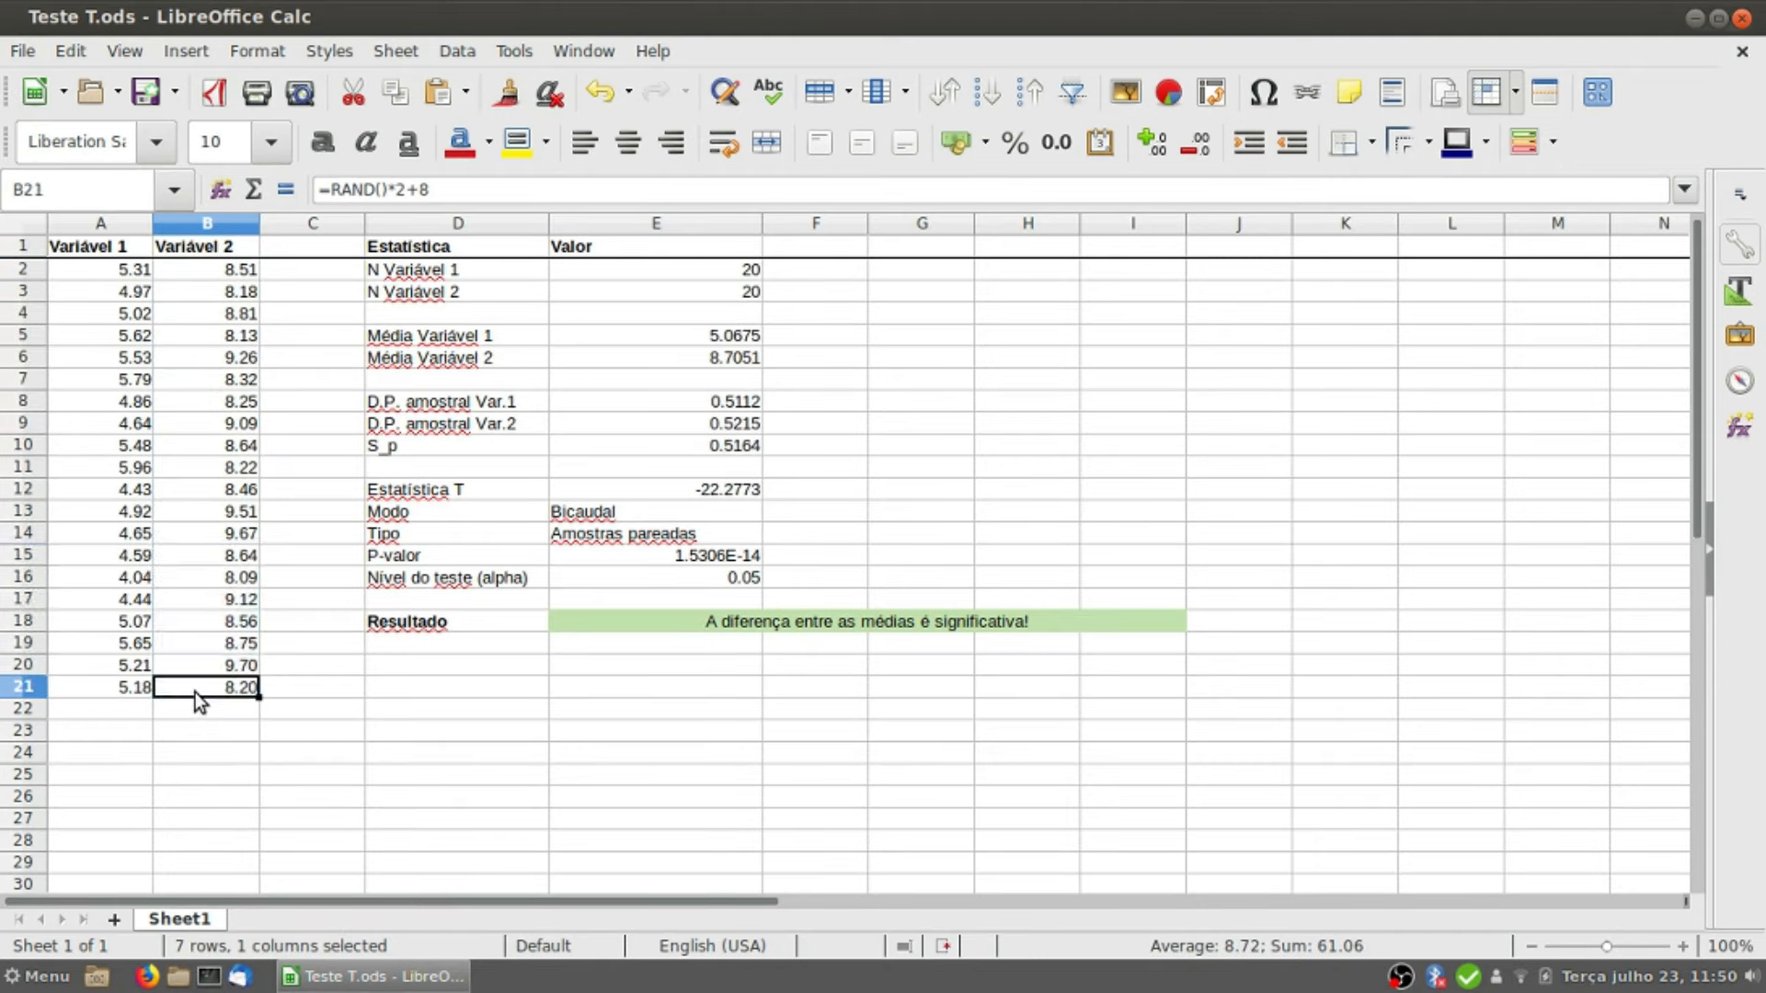
Step: Compare the paired Variável 1 and Variável 2 values in rows 2 to 4
left_click(76, 266)
left_click(173, 272)
left_click(128, 294)
left_click(179, 300)
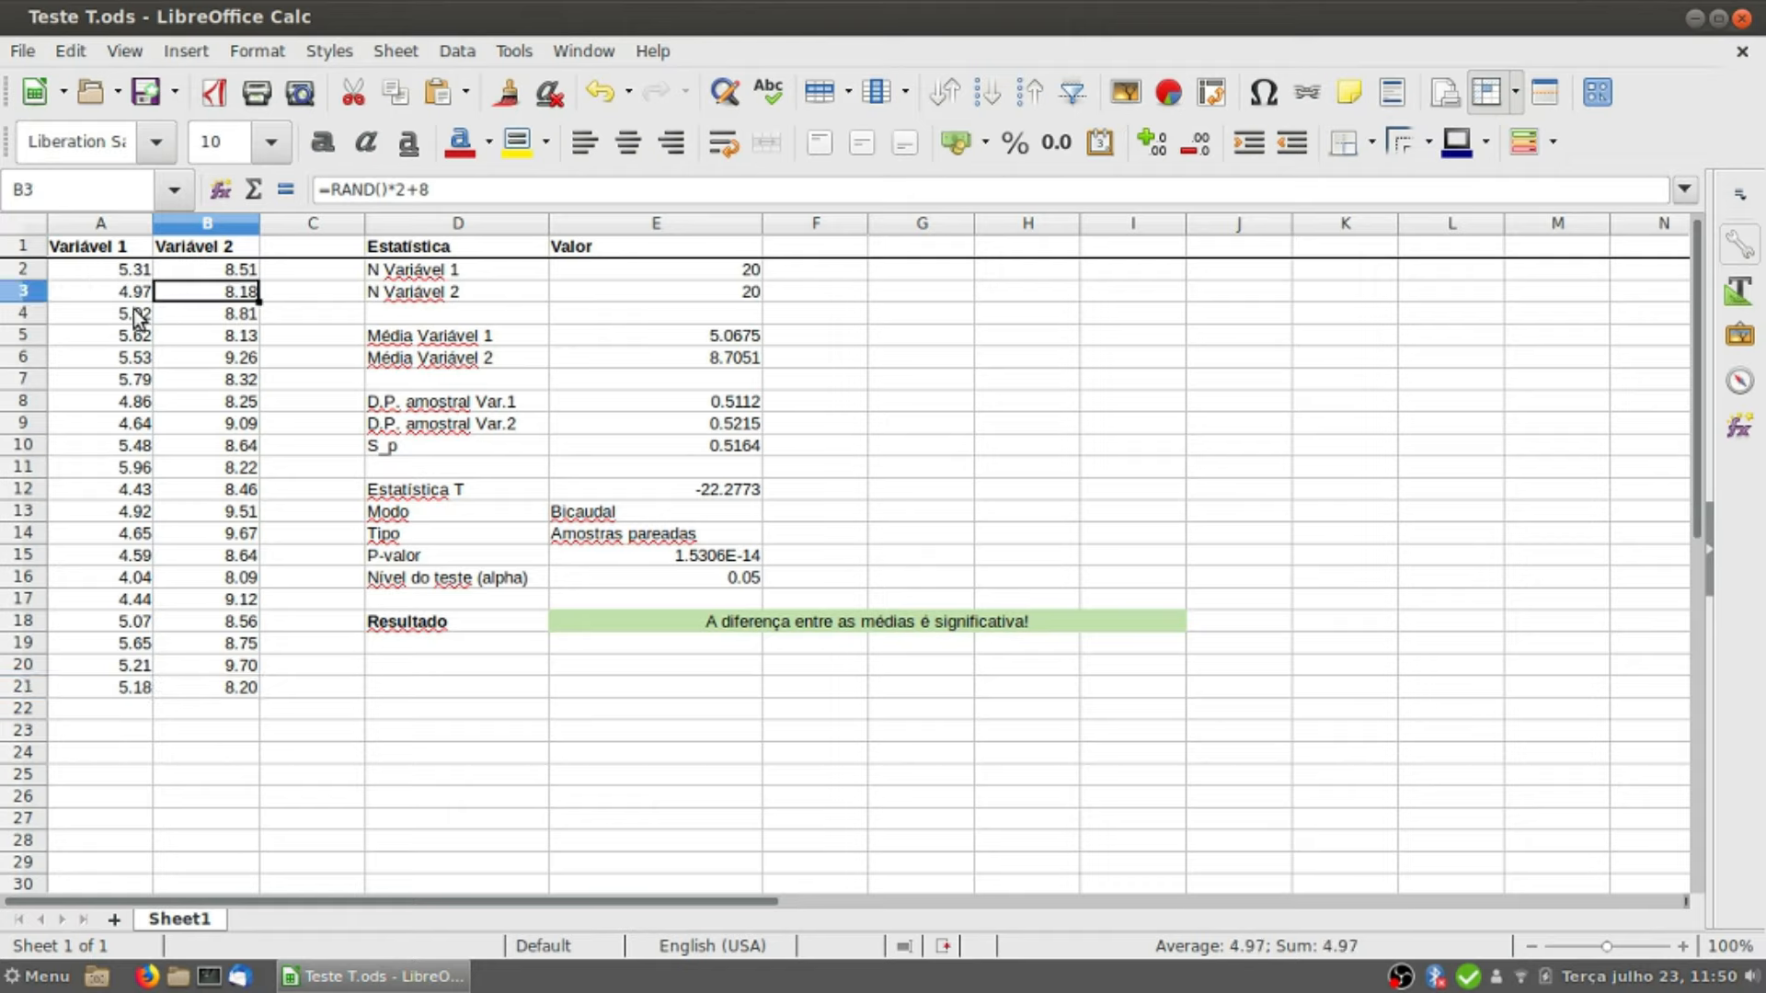
left_click(129, 316)
left_click(186, 316)
left_click(123, 272)
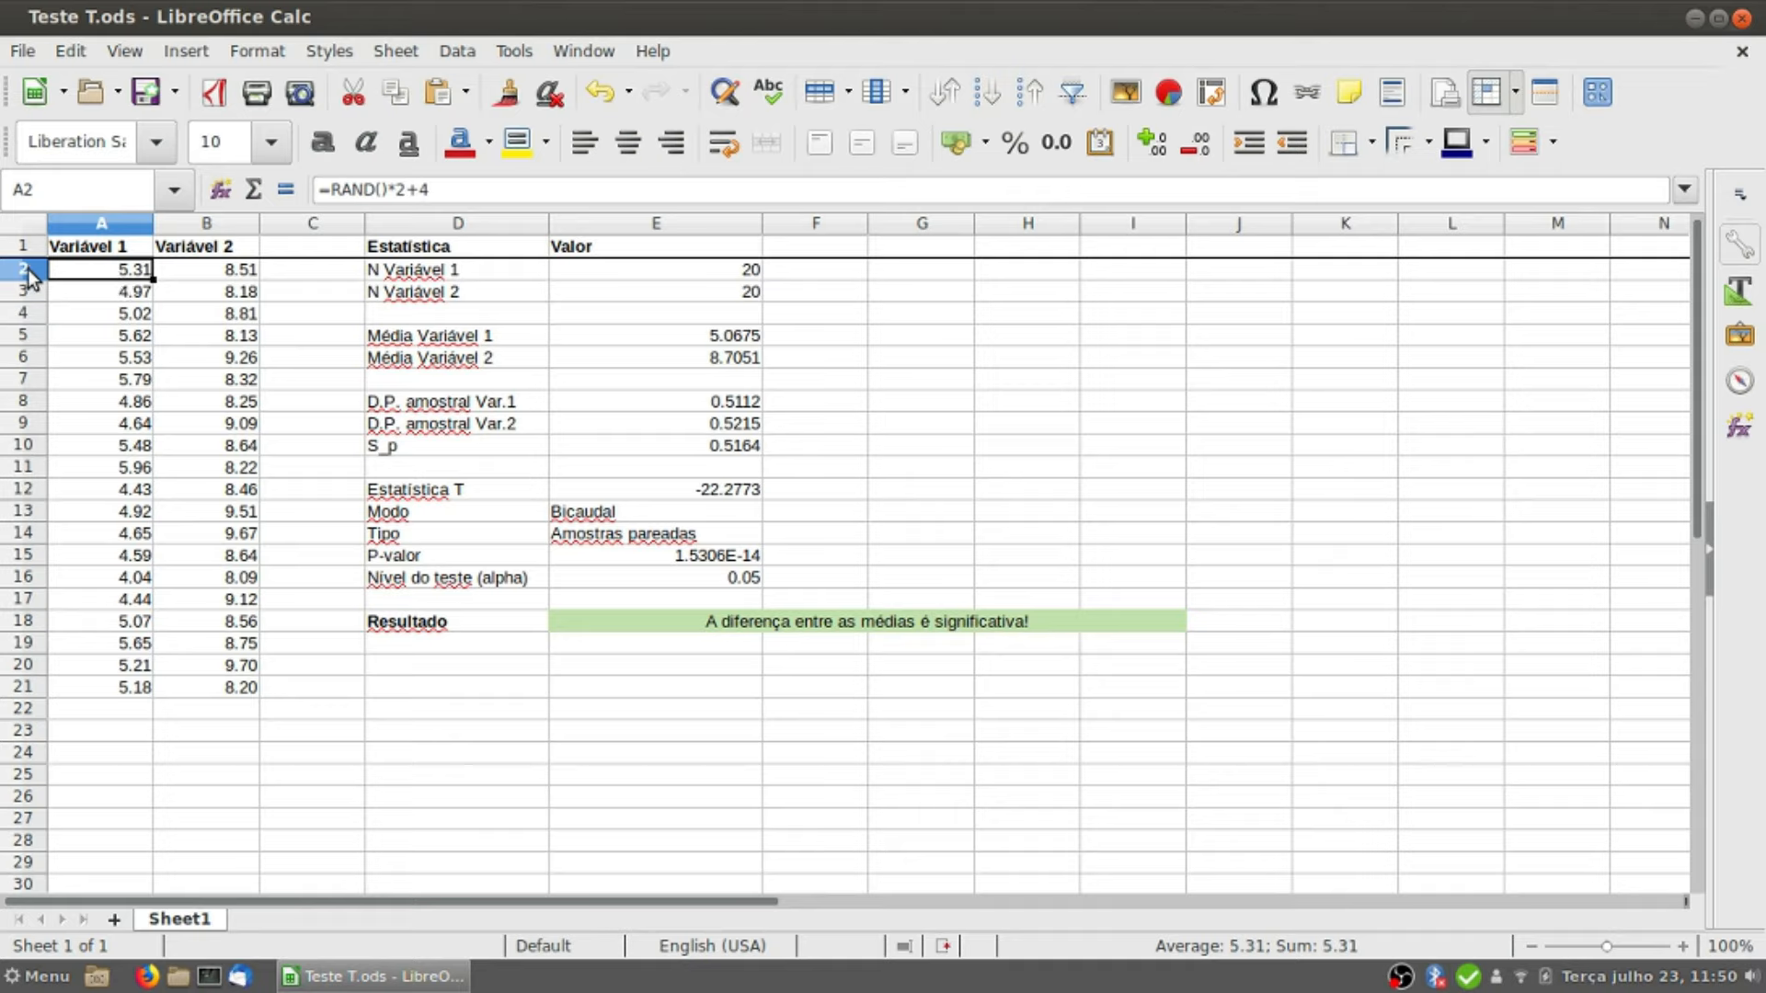
left_click(225, 274)
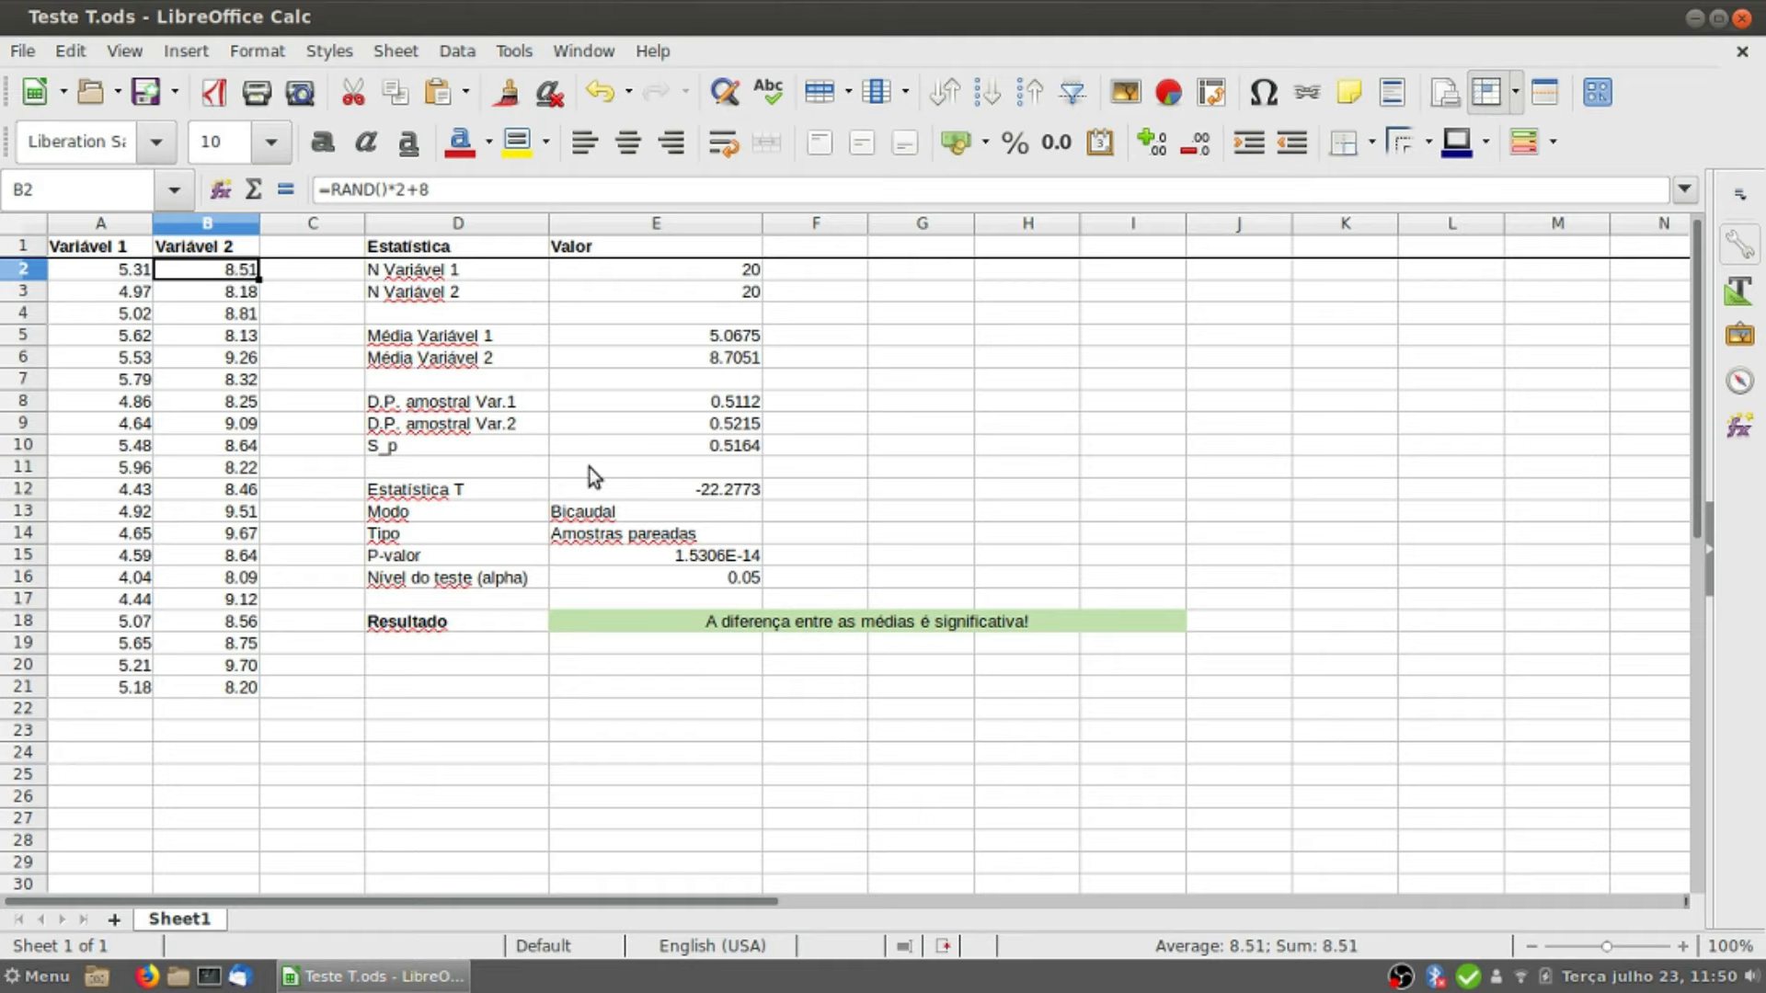
Step: Switch the test type (Tipo) in E14 back to Amostras independentes
left_click(757, 539)
left_click(773, 534)
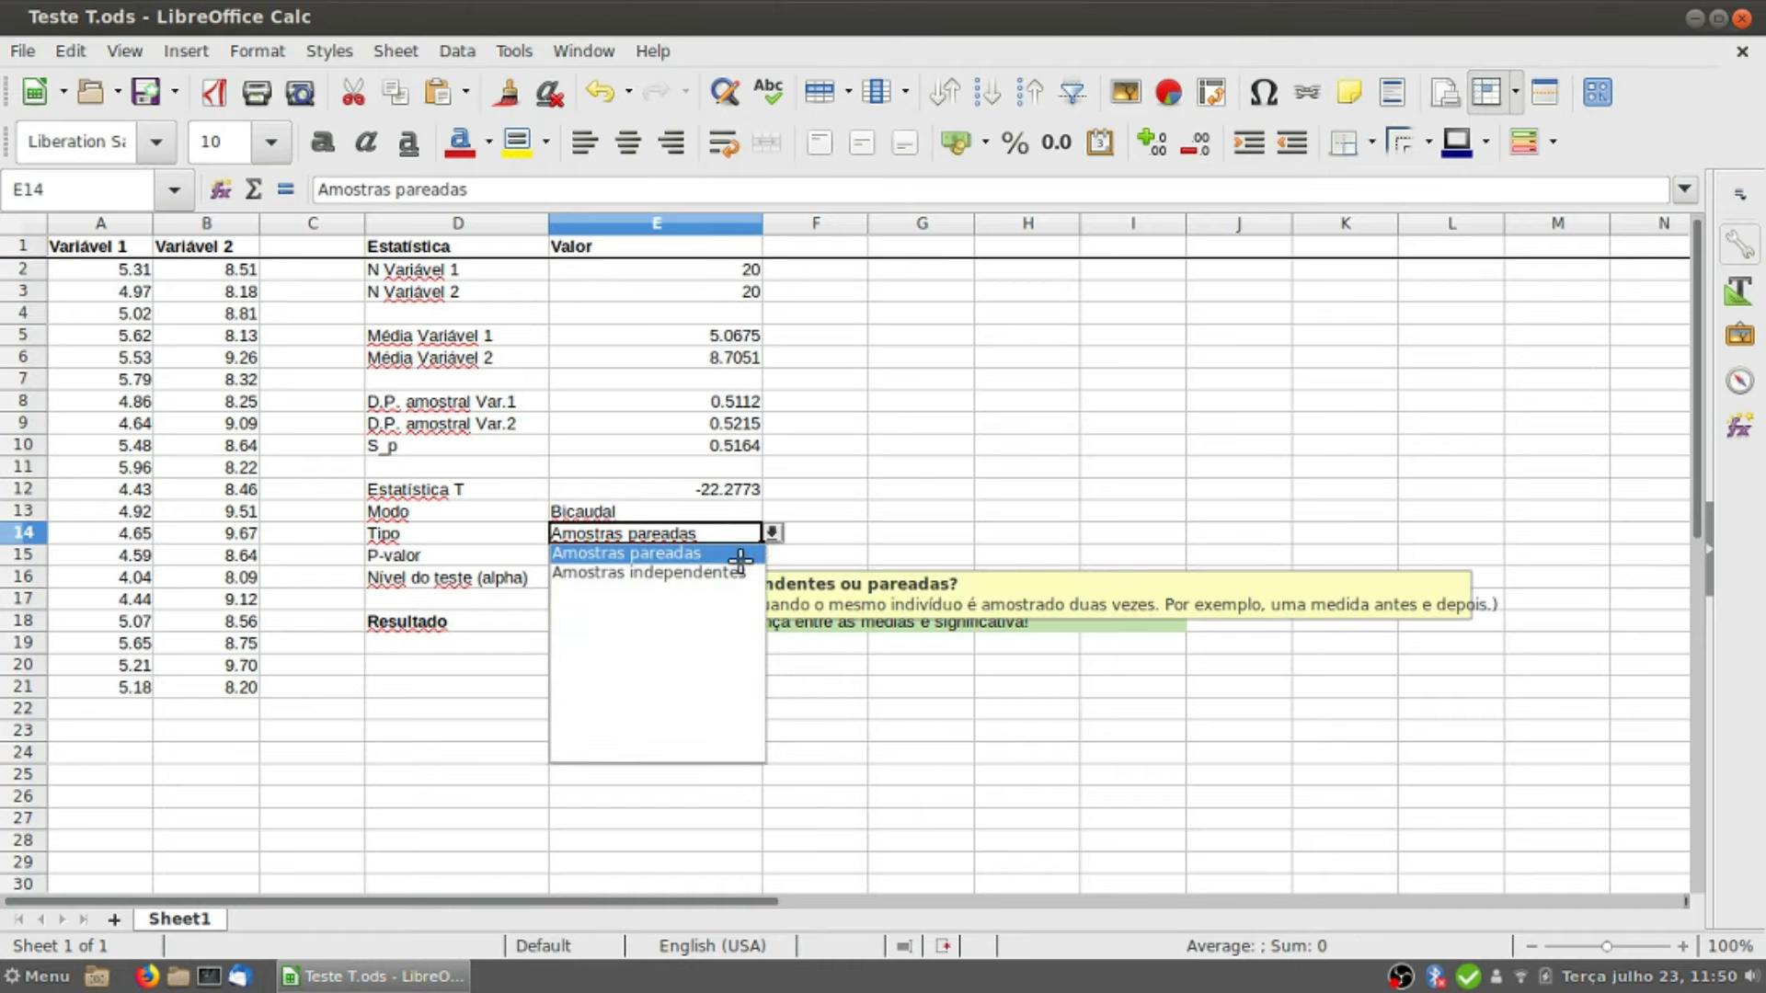
left_click(731, 575)
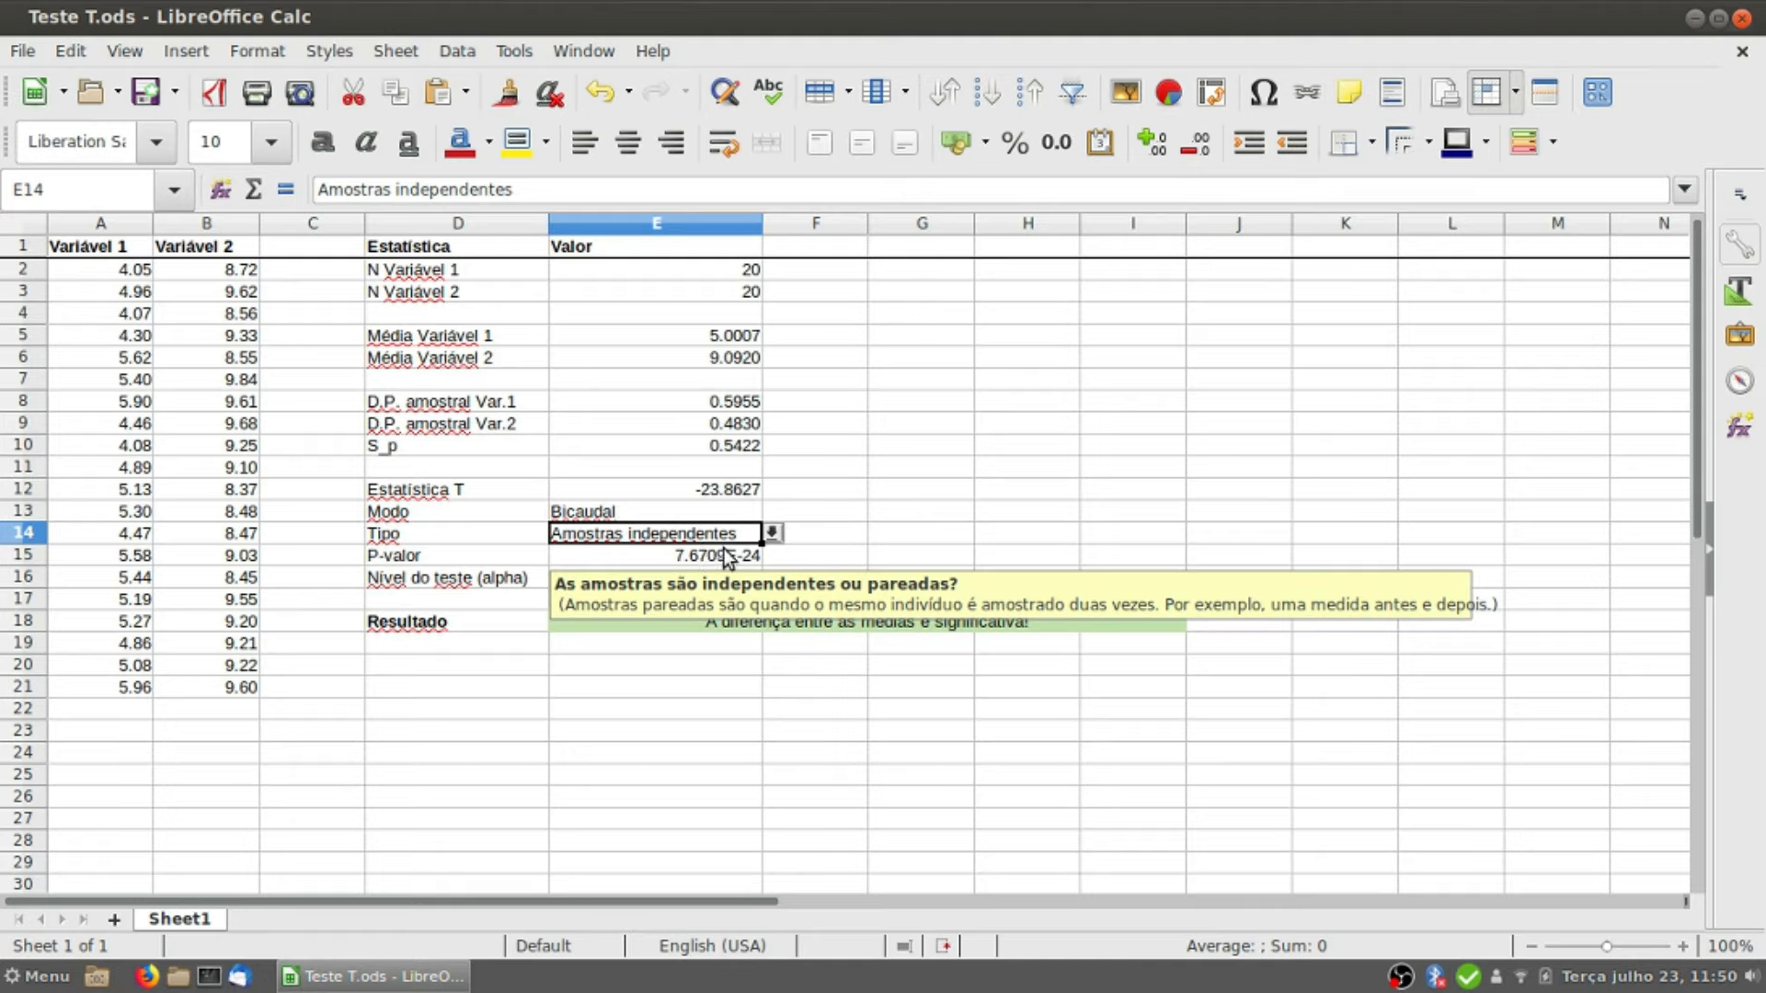
Step: Examine the P-valor formula in E15, the test level (alpha) in E16 and the Resultado formula in E18
left_click(736, 557)
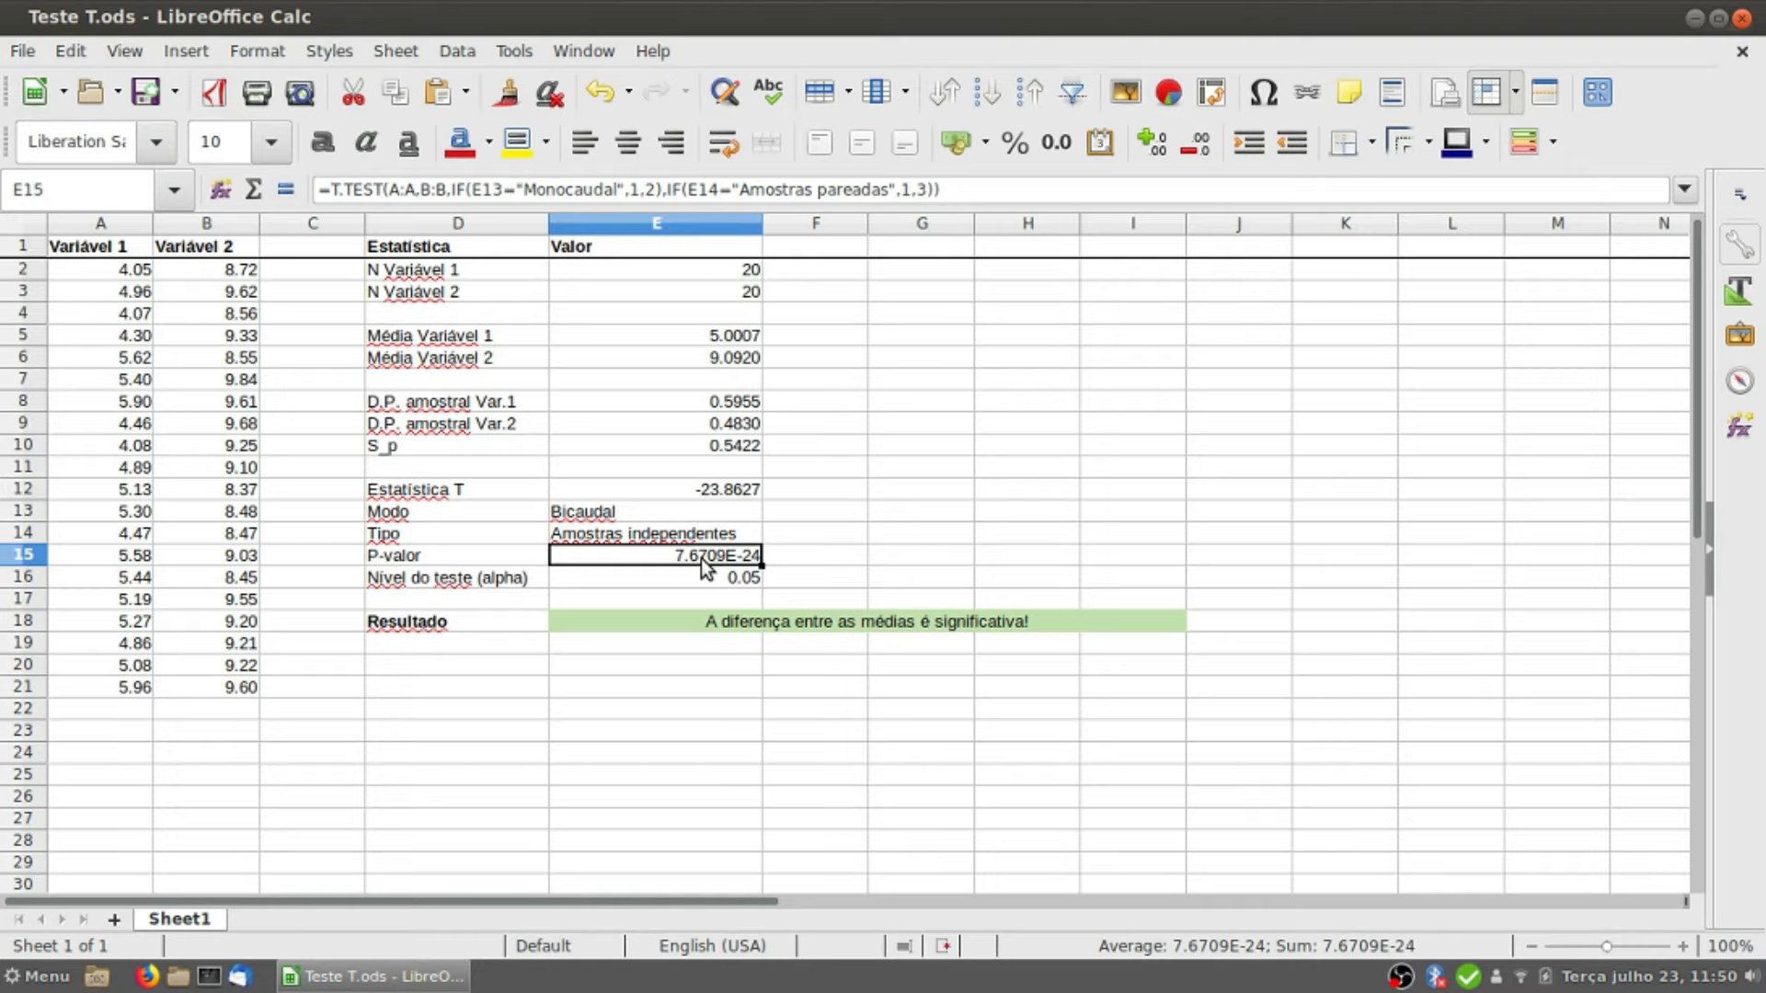
left_click(633, 575)
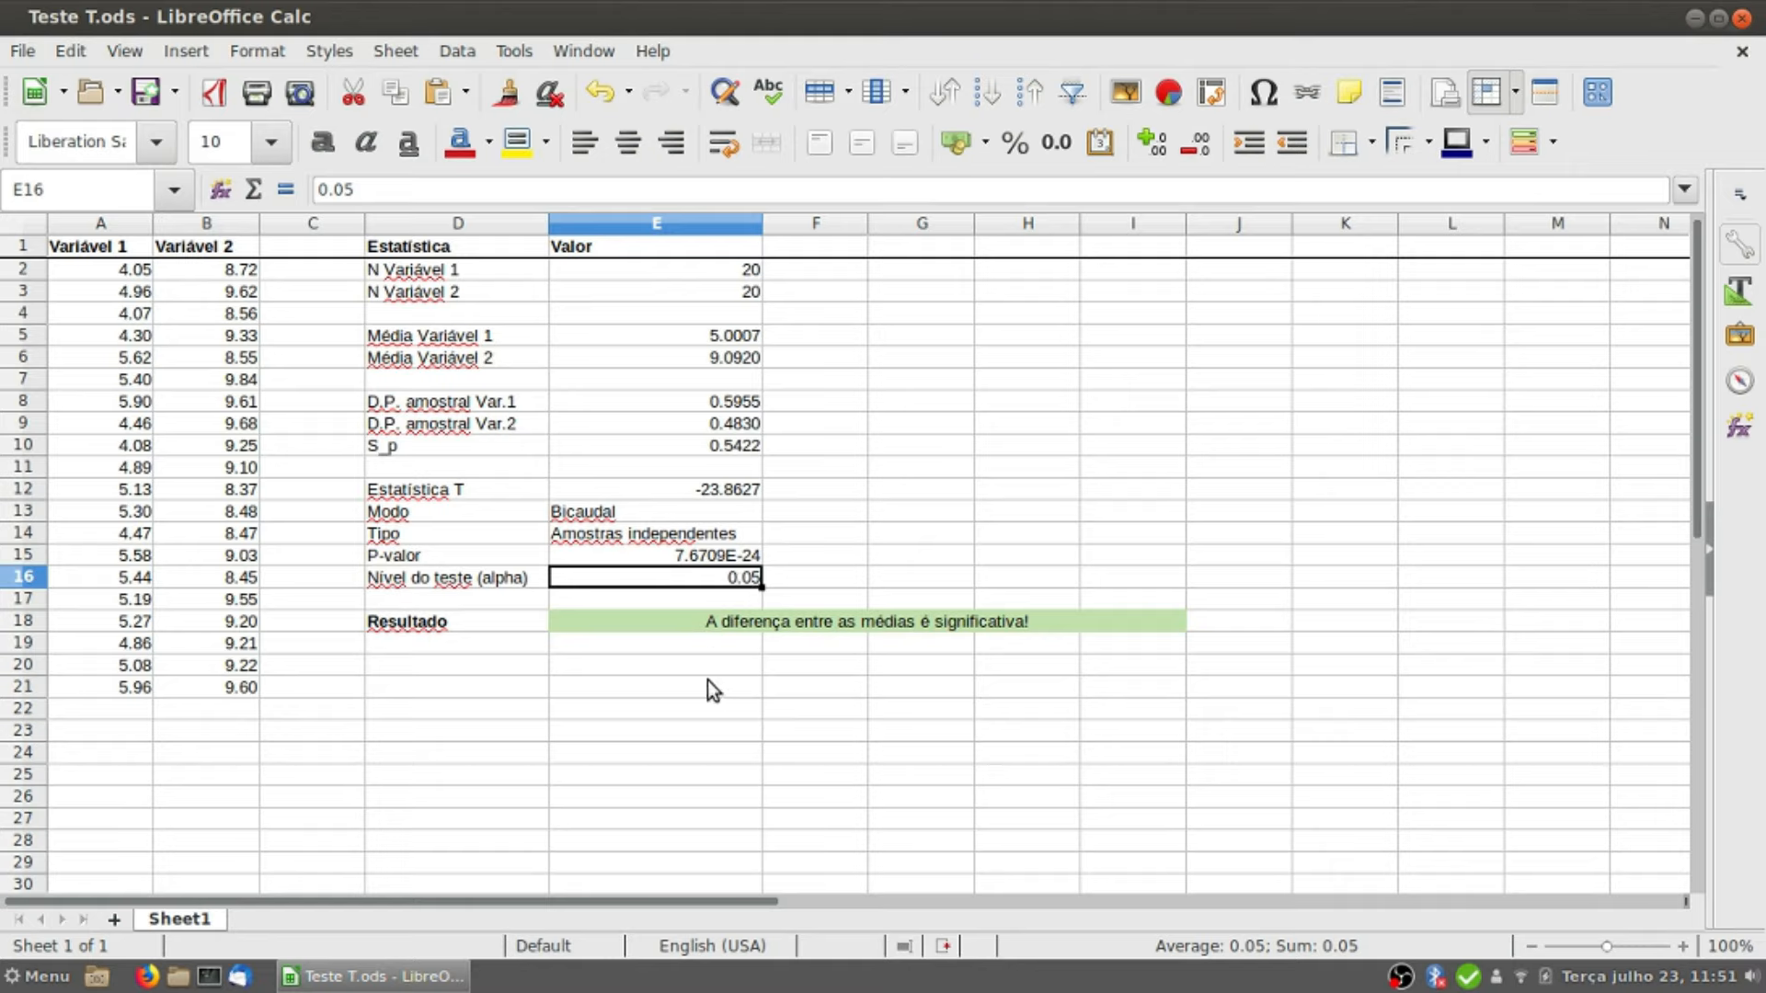
left_click(512, 619)
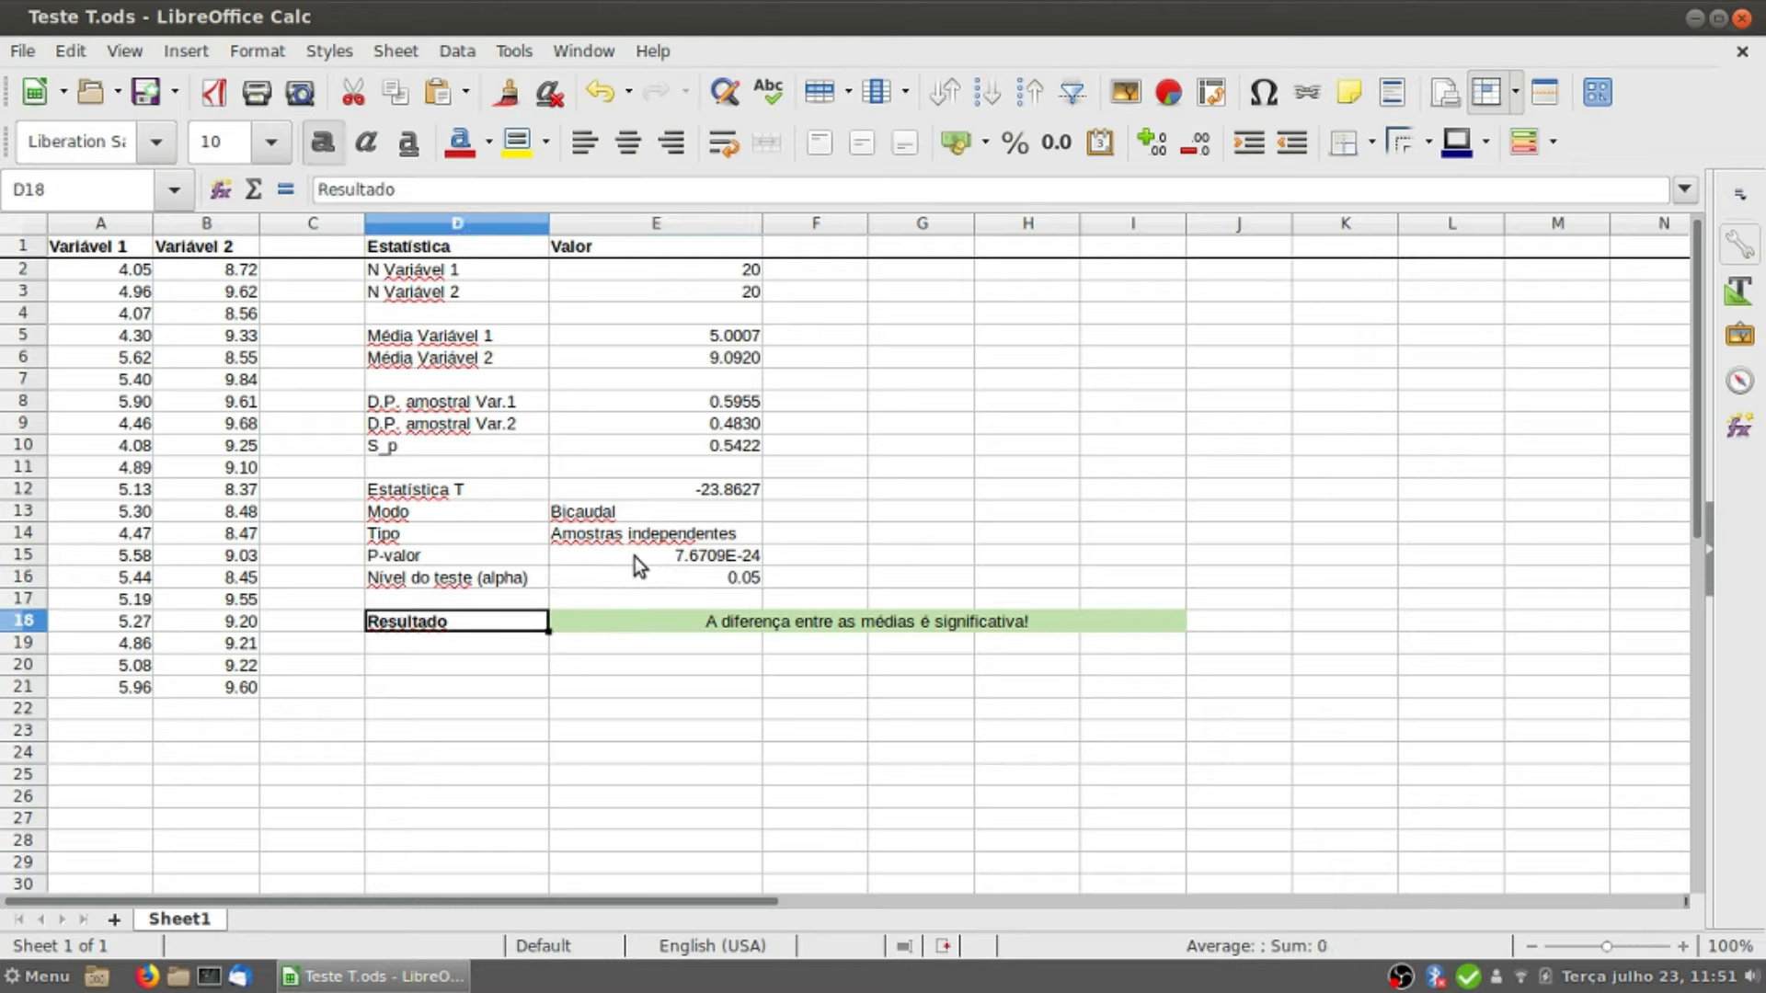
left_click(633, 631)
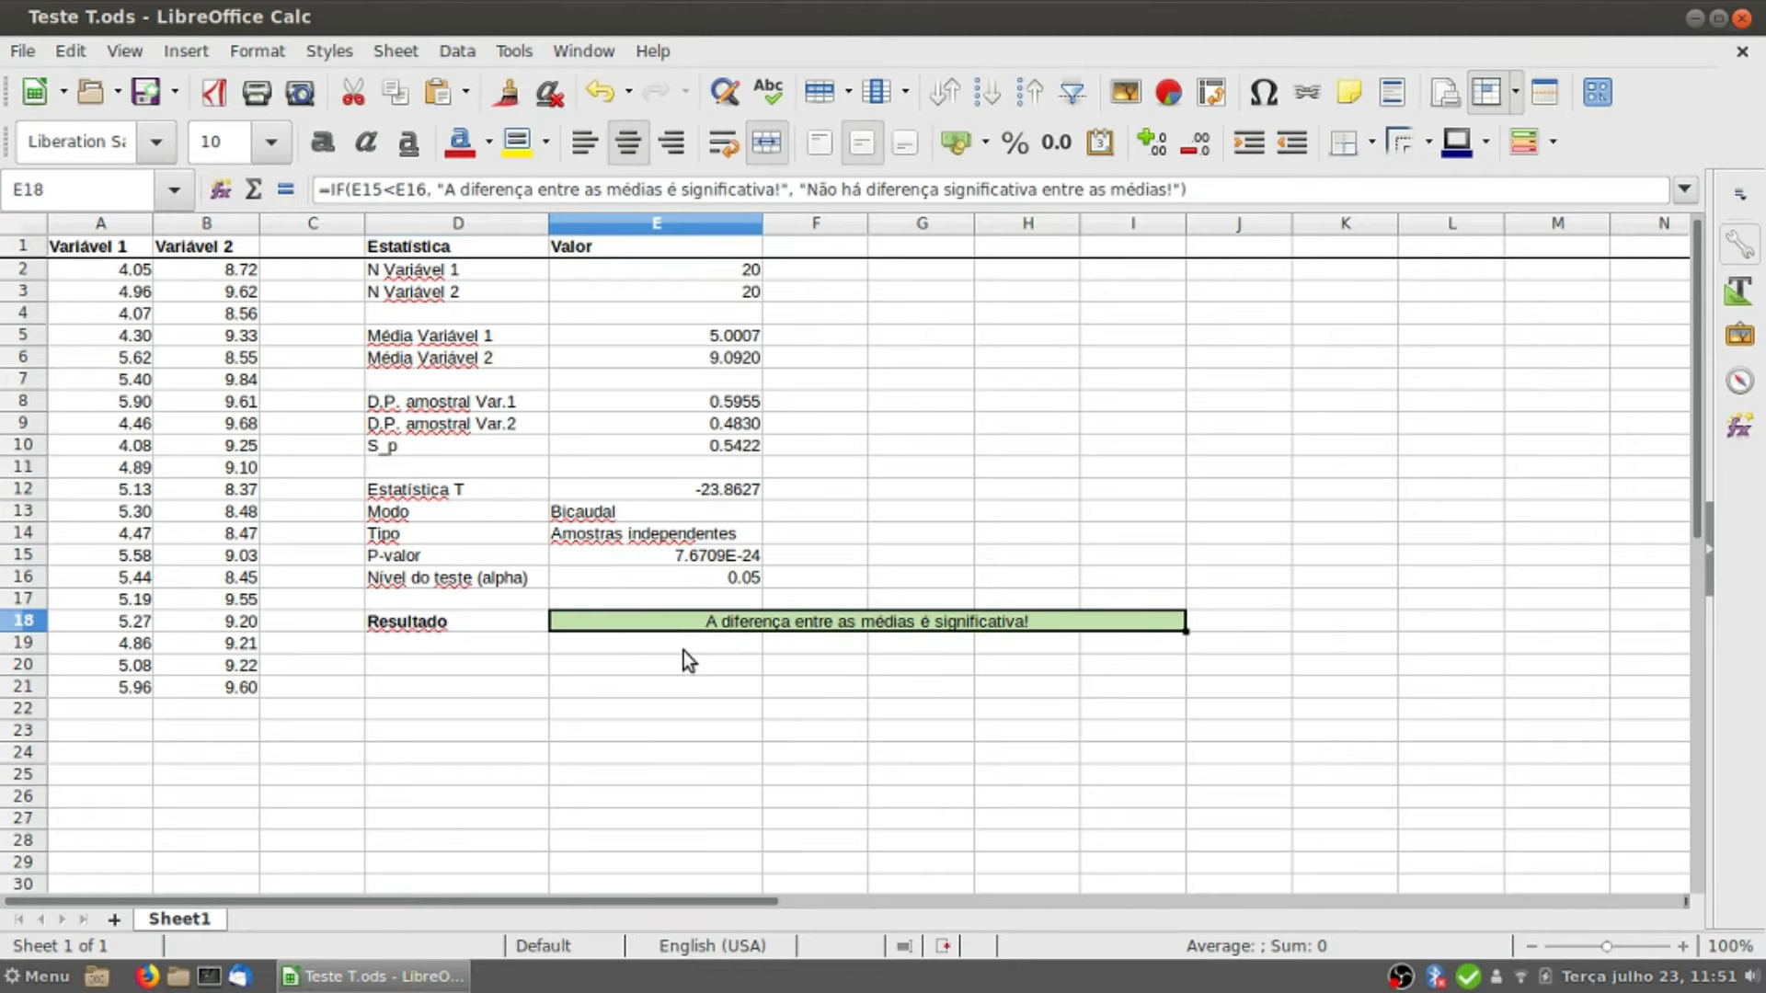
Step: Review the P-valor, the T statistic and the two means in E5:E6 against the Resultado in E18
left_click(728, 558)
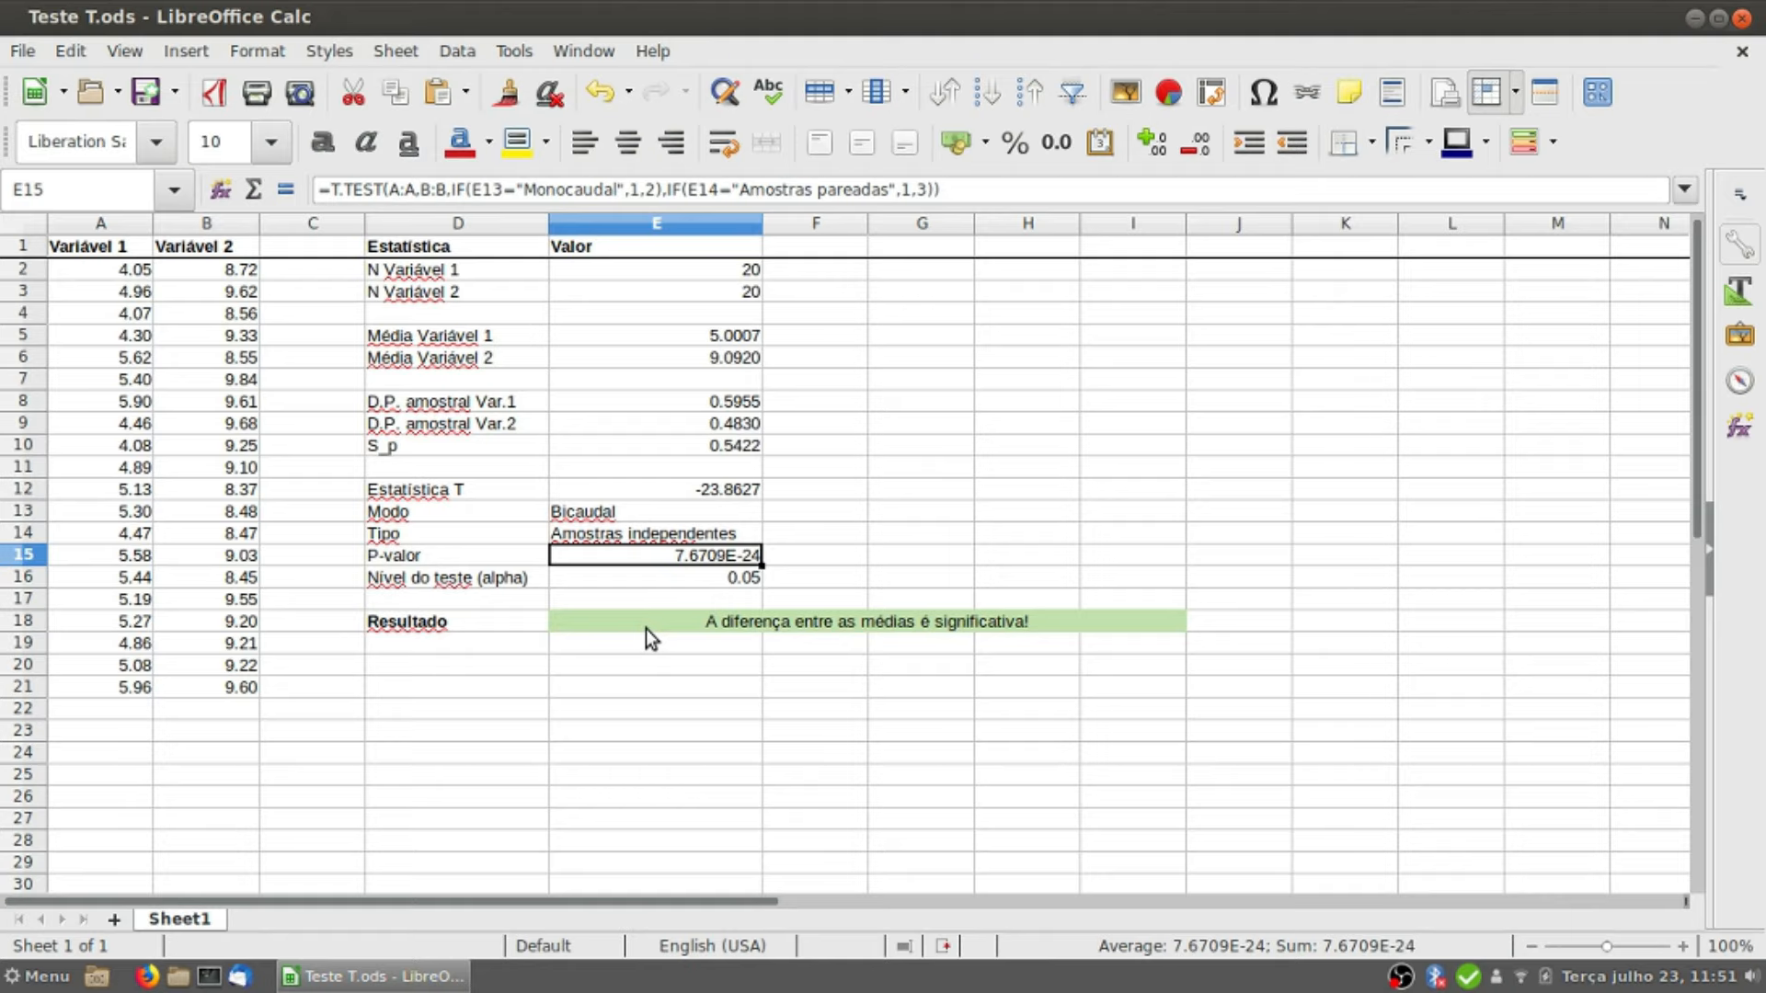
left_click(725, 493)
left_click_drag(729, 339, 729, 358)
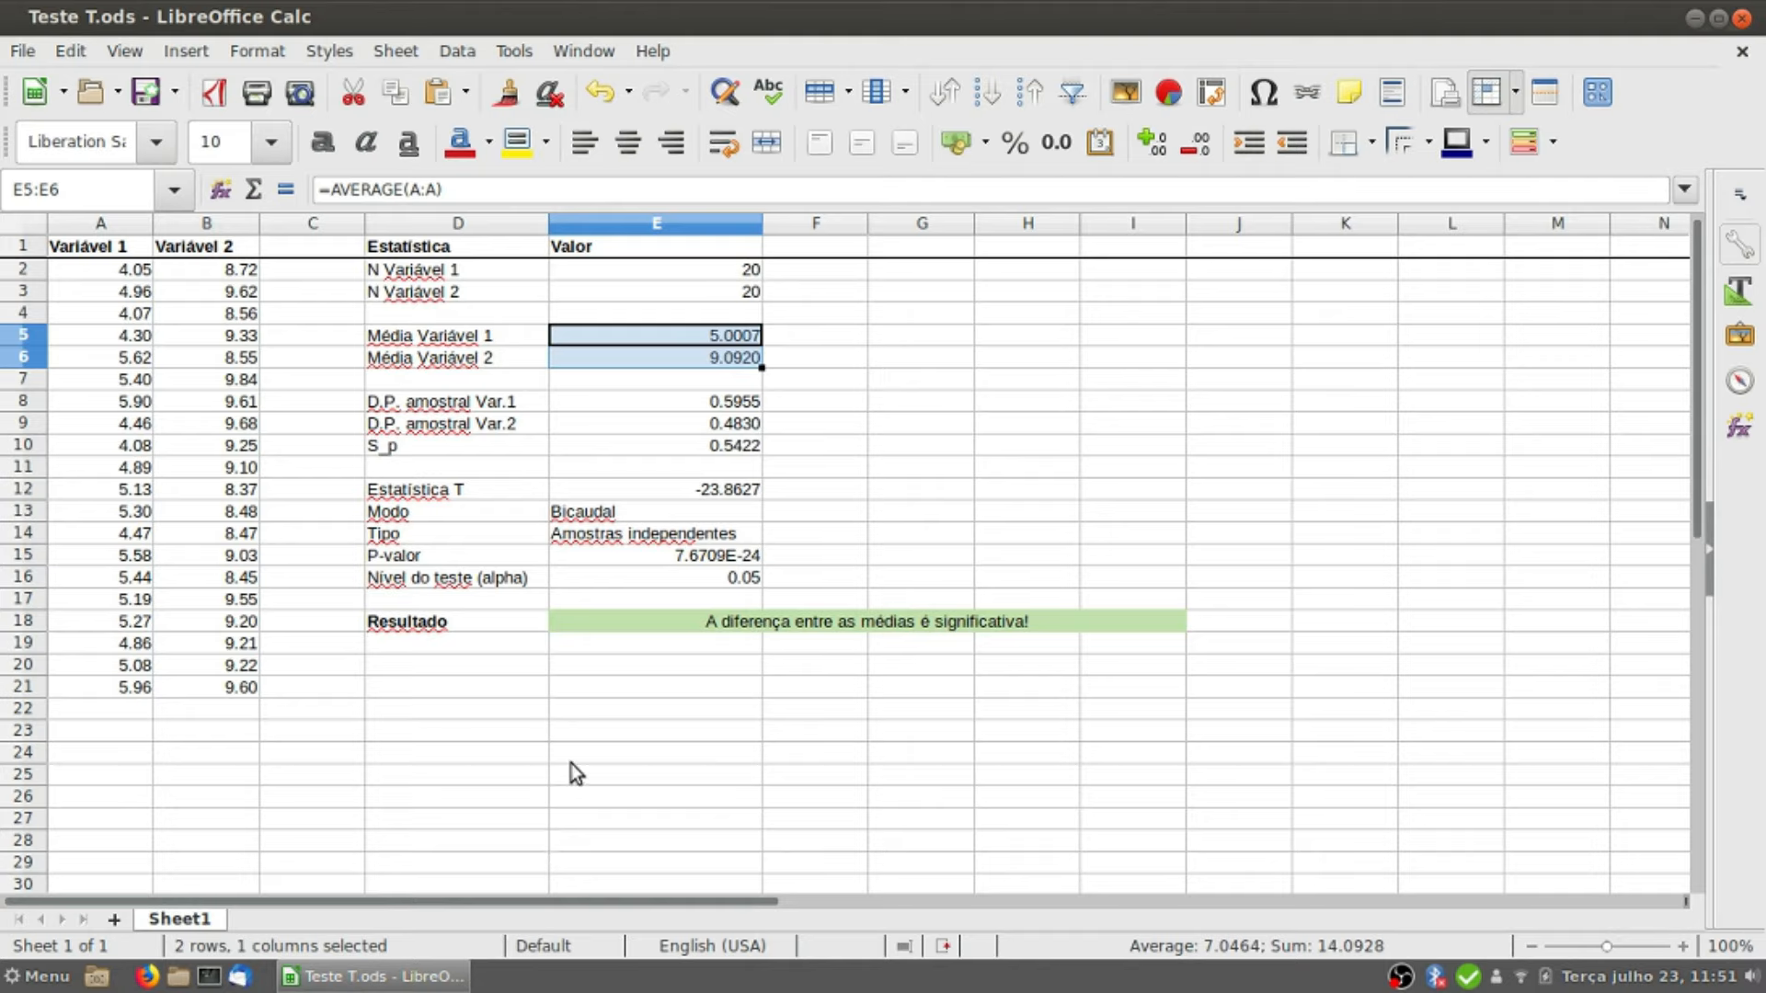
left_click(611, 620)
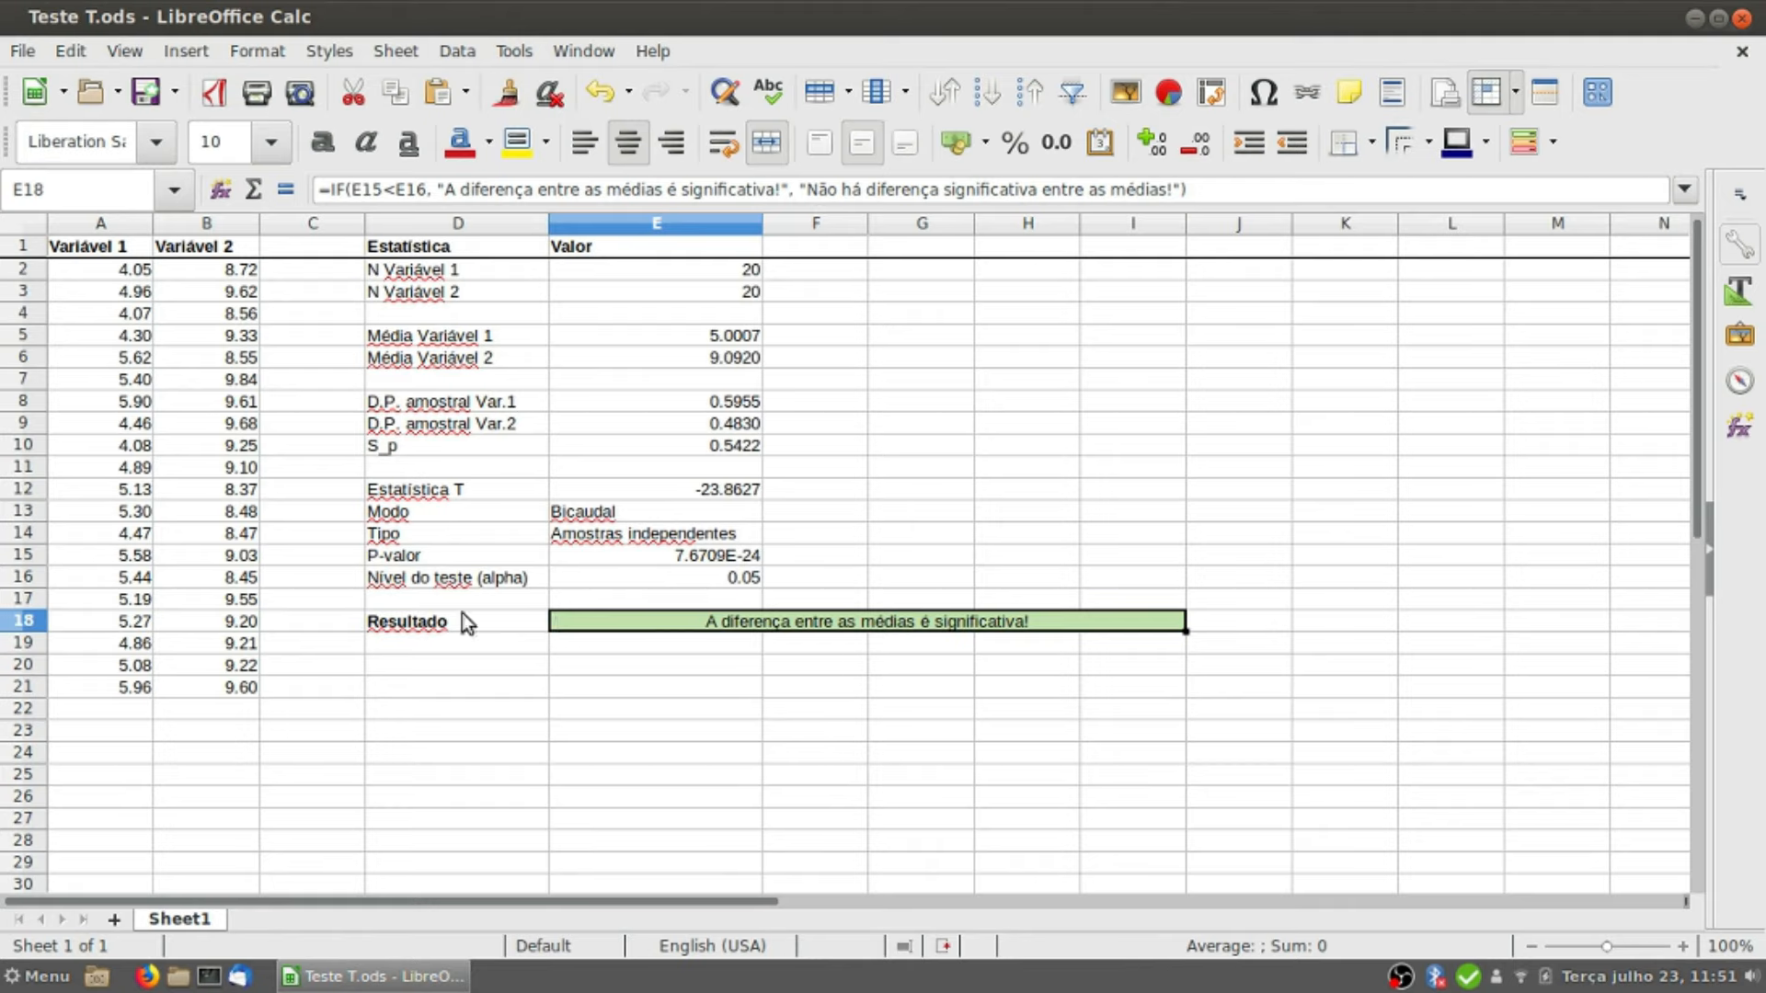
Step: Copy the Variável 1 formulas =RAND()*2+4 from A2:A21 over the Variável 2 data in B2:B21, and check the P-valor and Resultado
left_click(147, 270)
left_click_drag(152, 276, 283, 692)
left_click(260, 276)
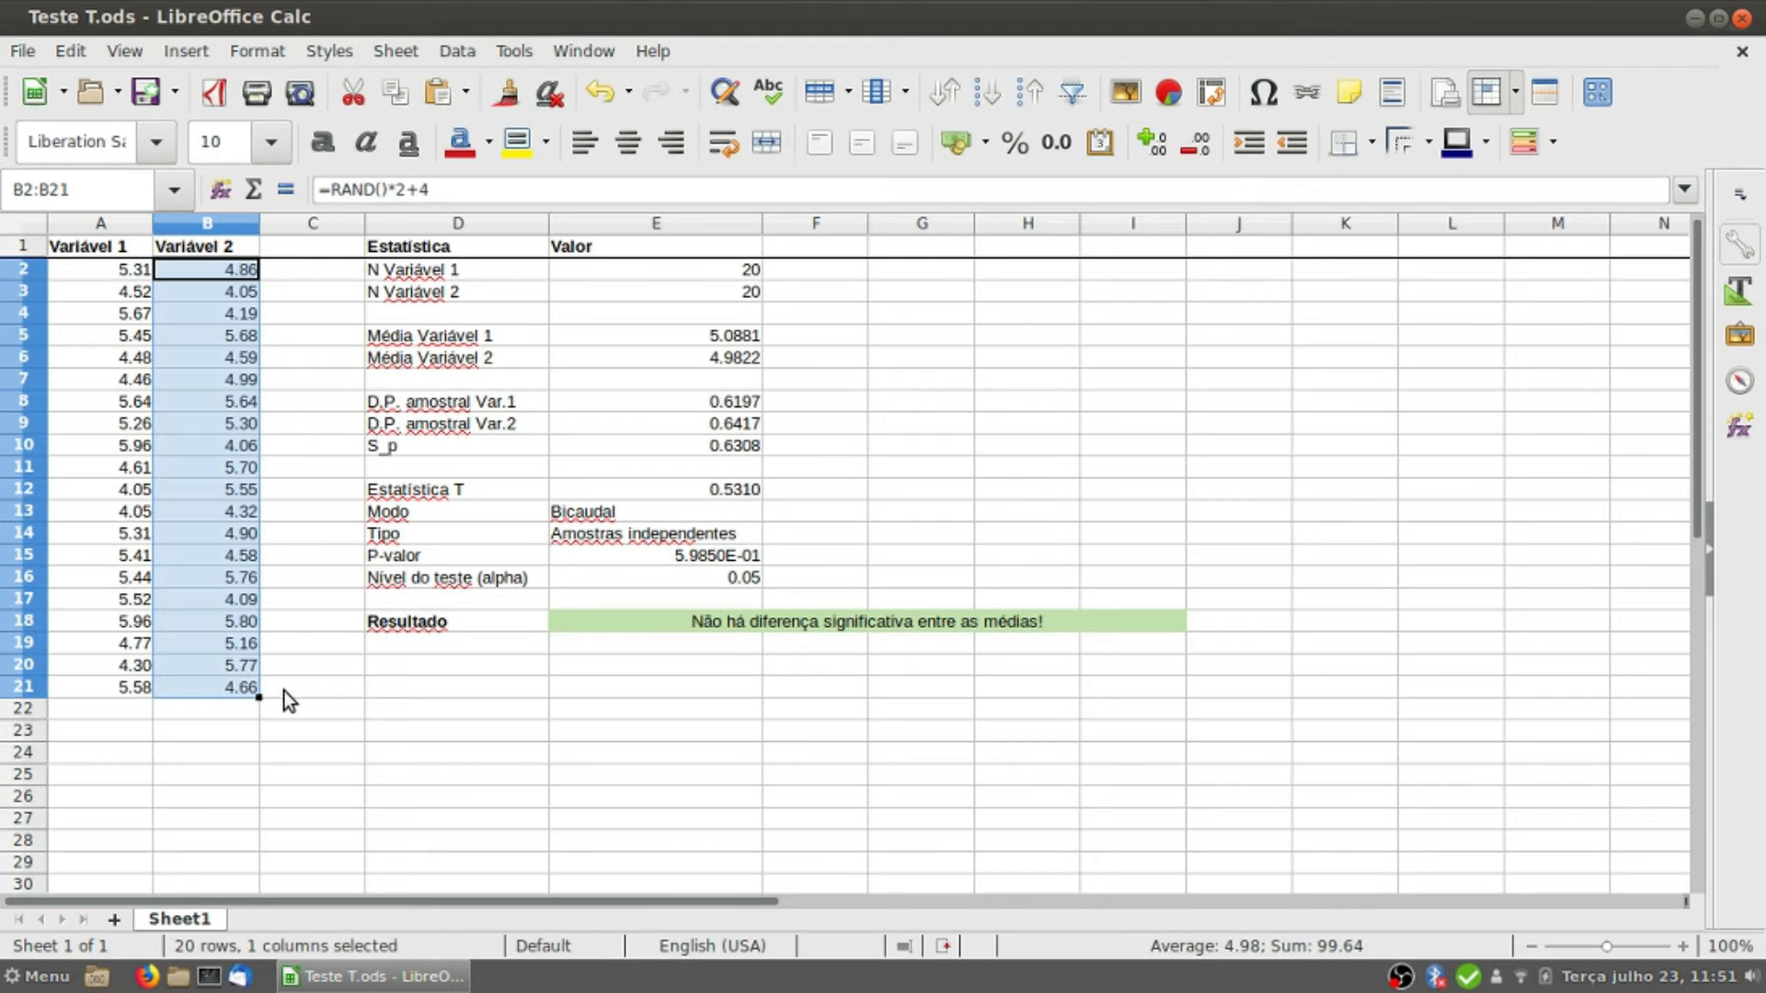
left_click(631, 555)
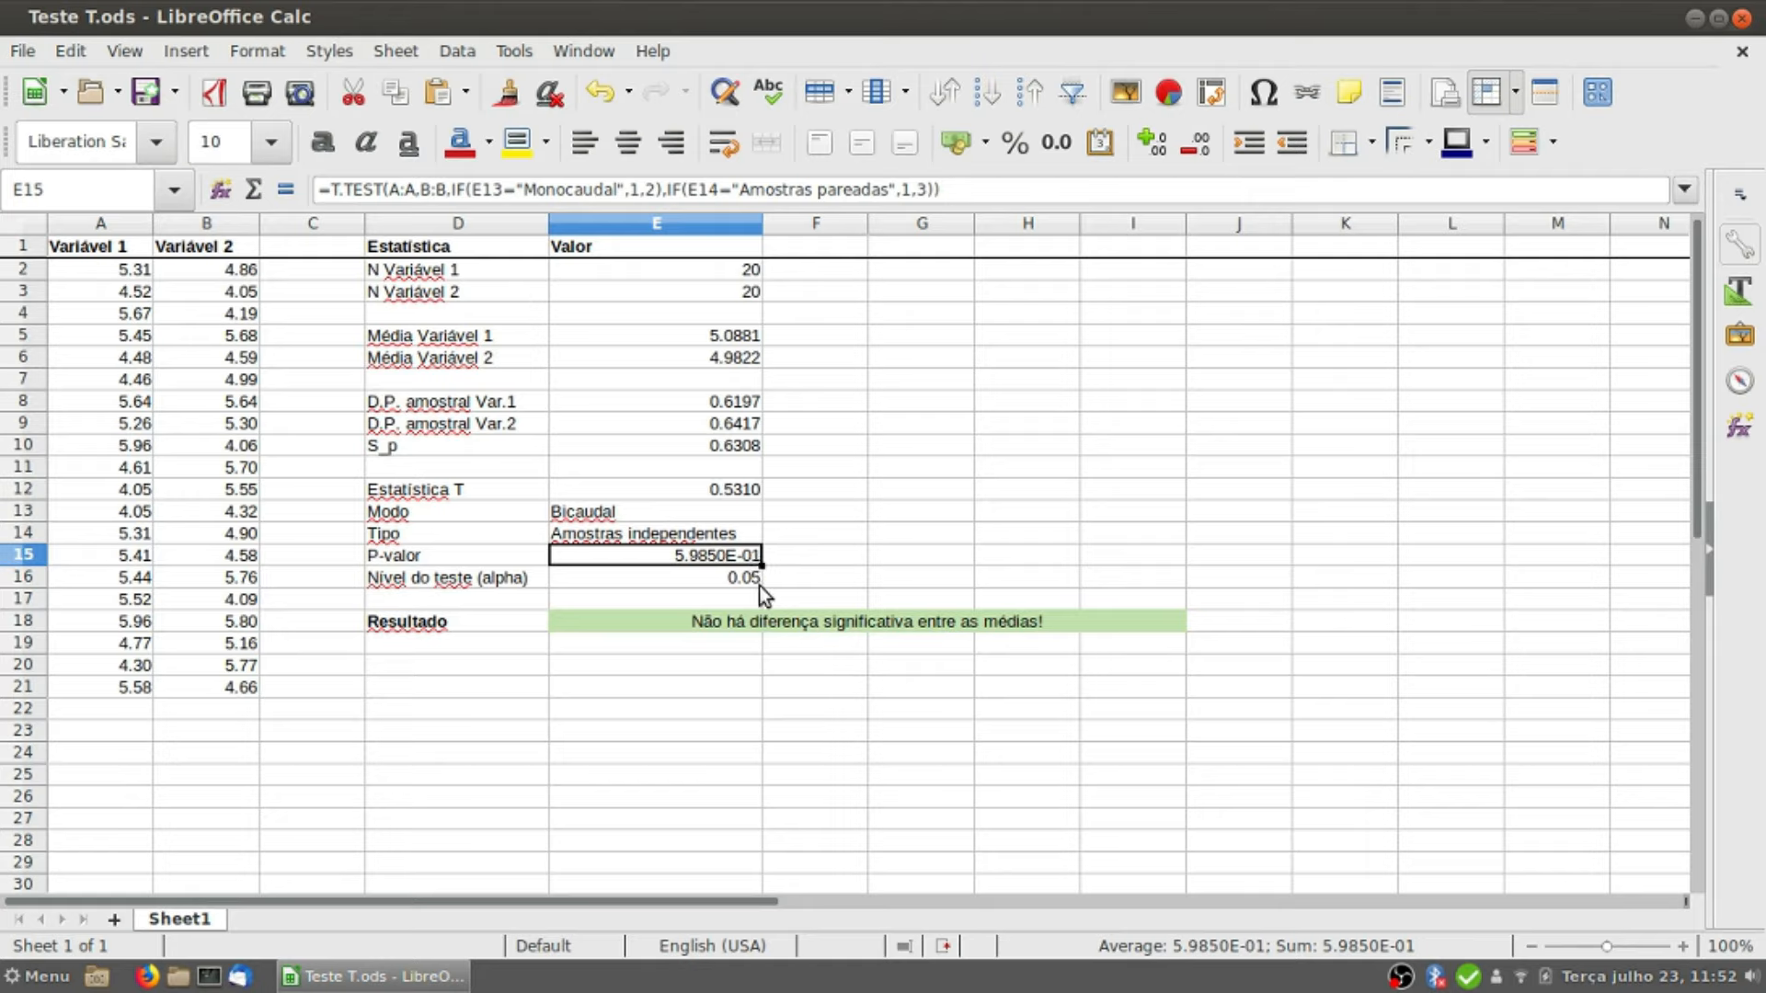
left_click(637, 618)
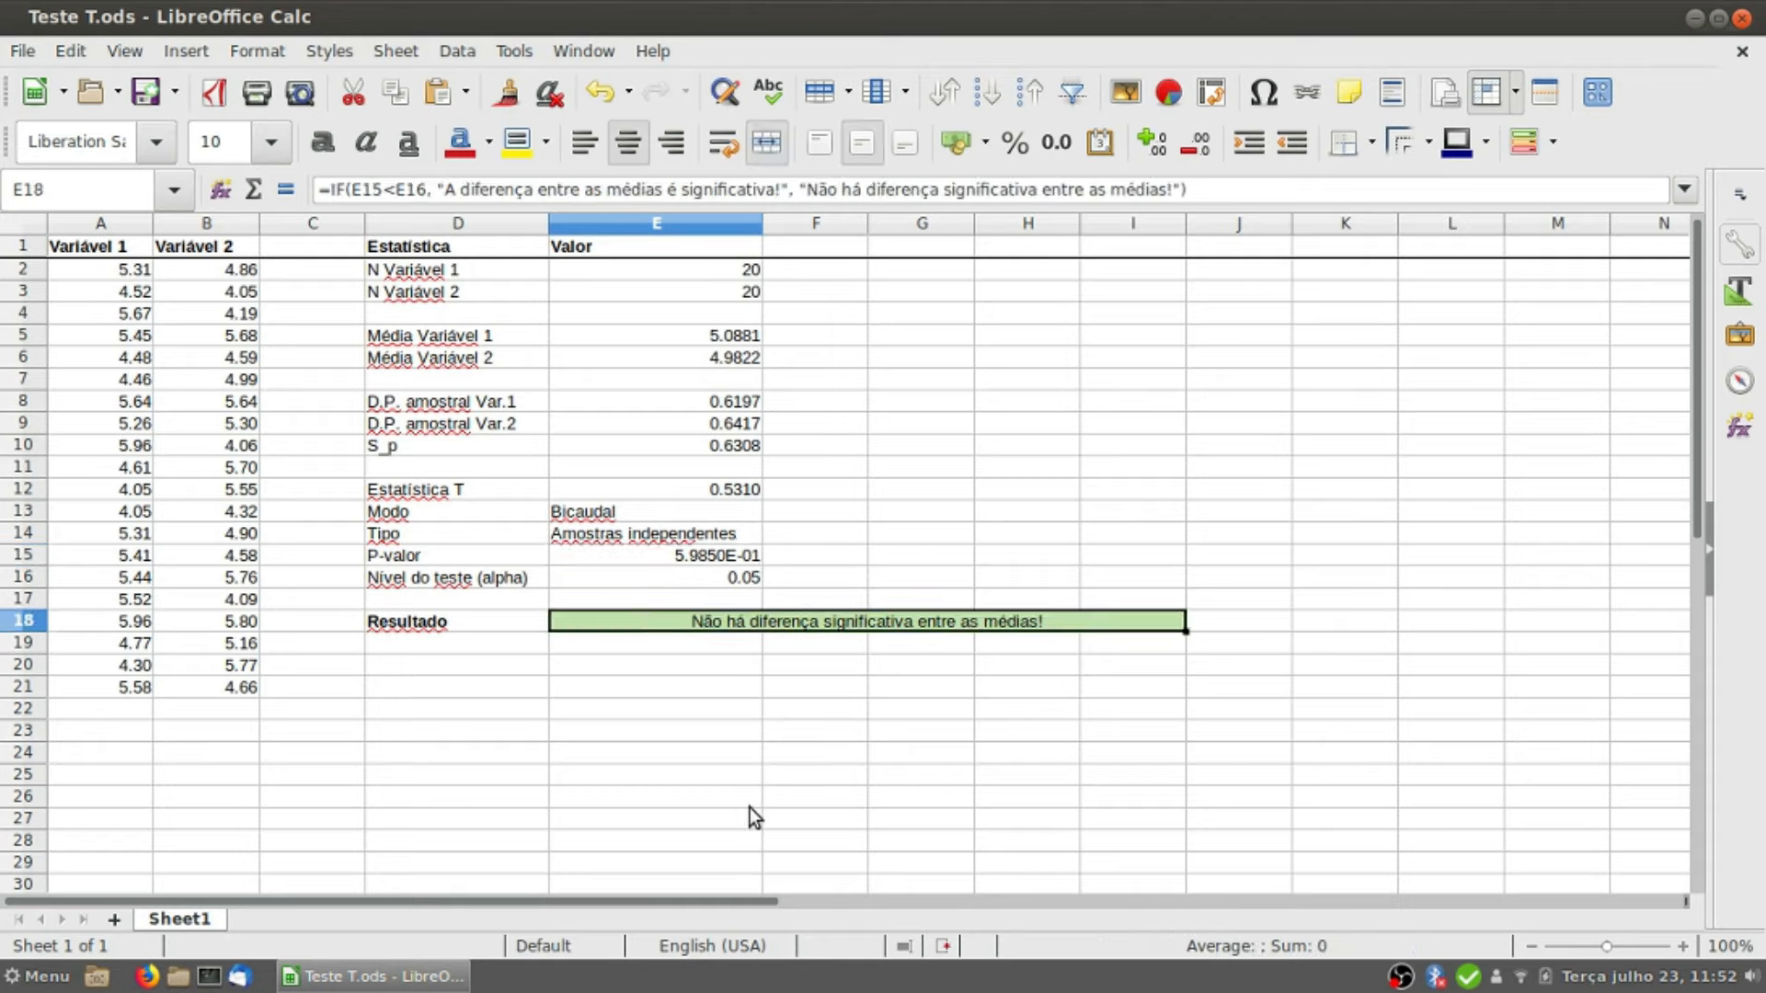